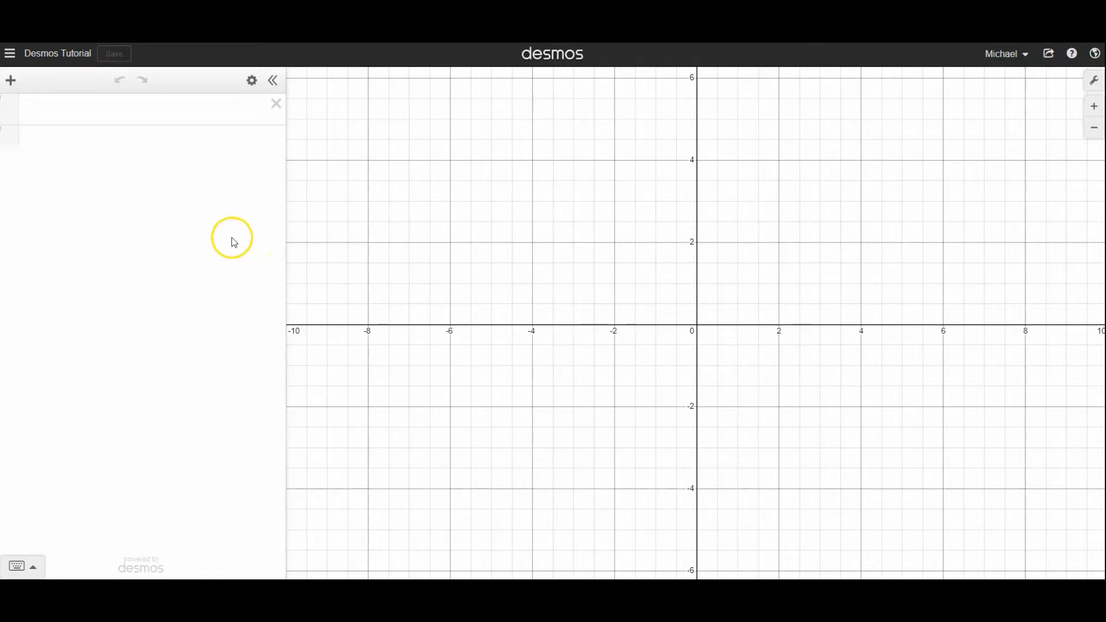
Step: Enter the equation y=x^2 in the first expression to graph a parabola
click(140, 108)
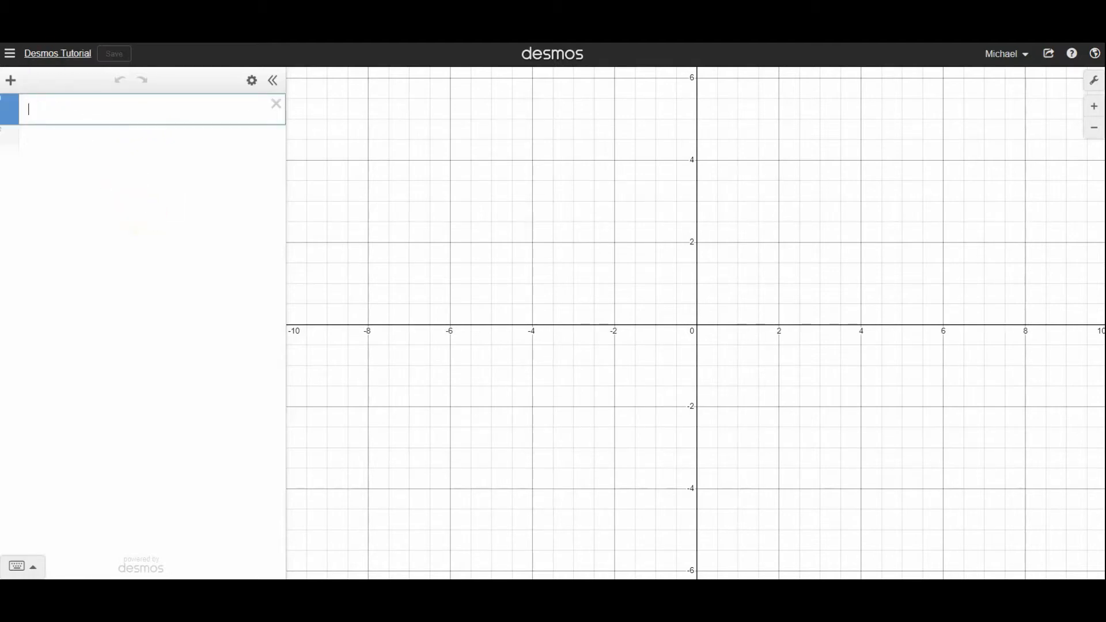
click(79, 110)
text(y=x)
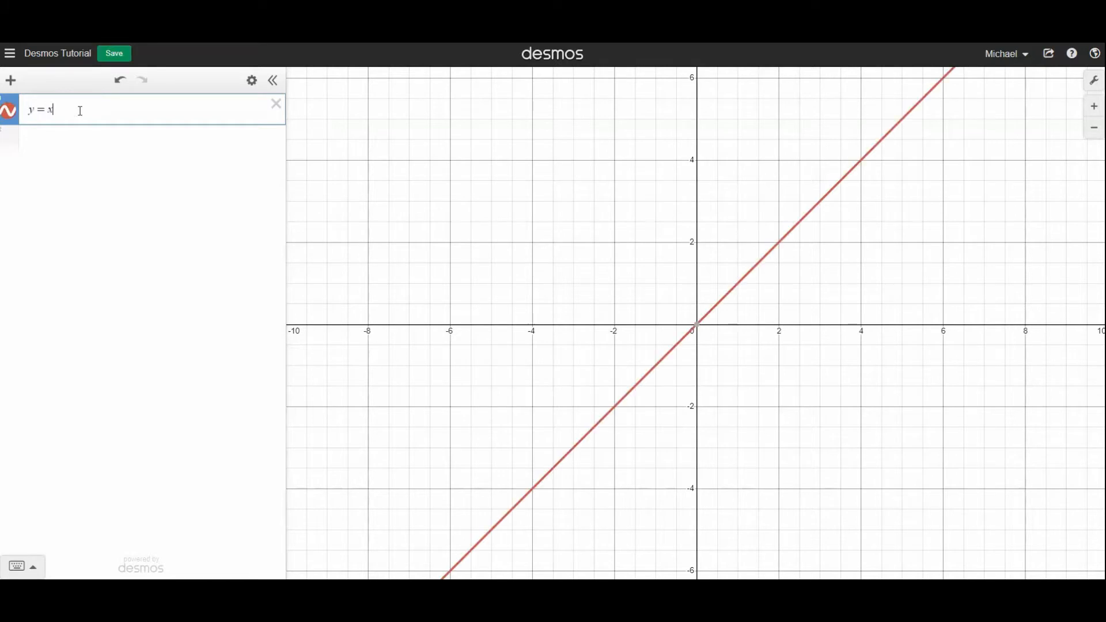
text(^2)
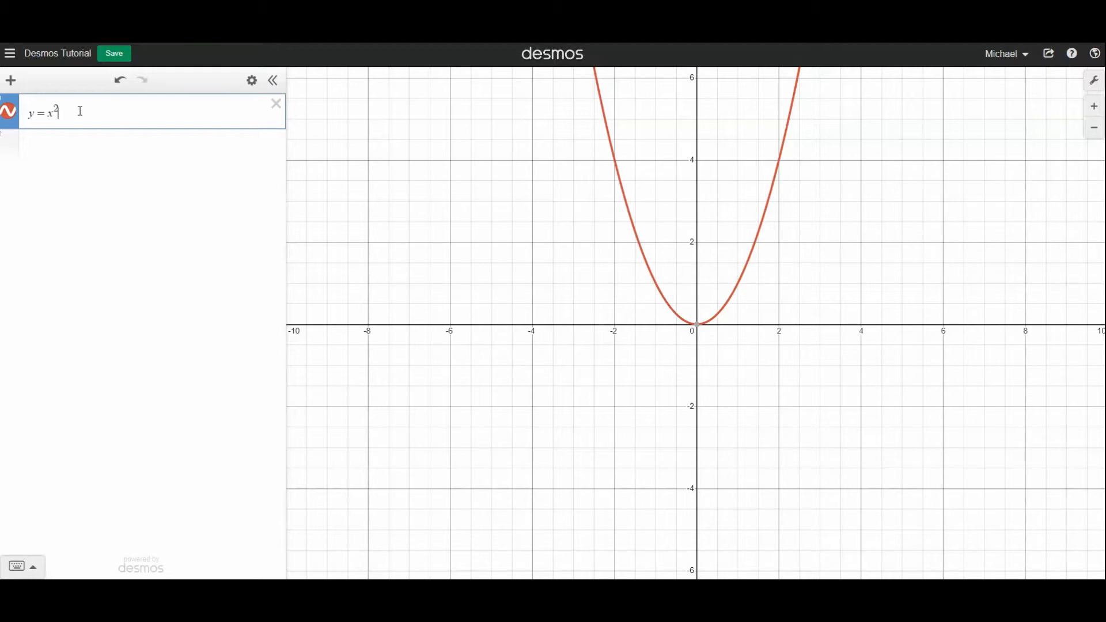
Step: Restrict the parabola's domain by adding the condition {-2<x<2} to its equation
key(Right)
text({)
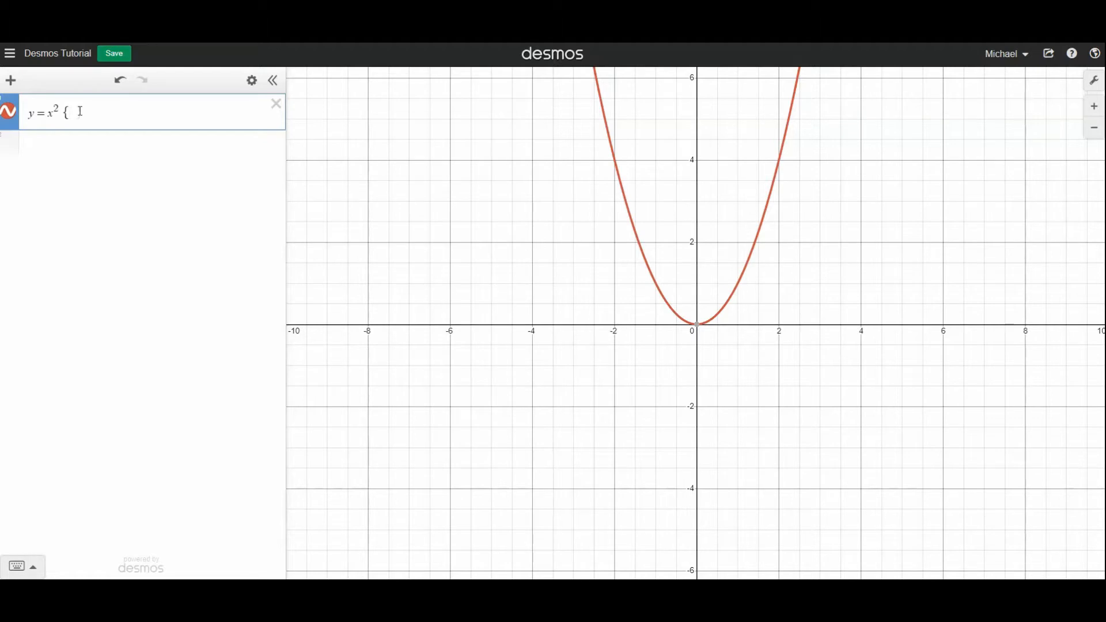
text(-2)
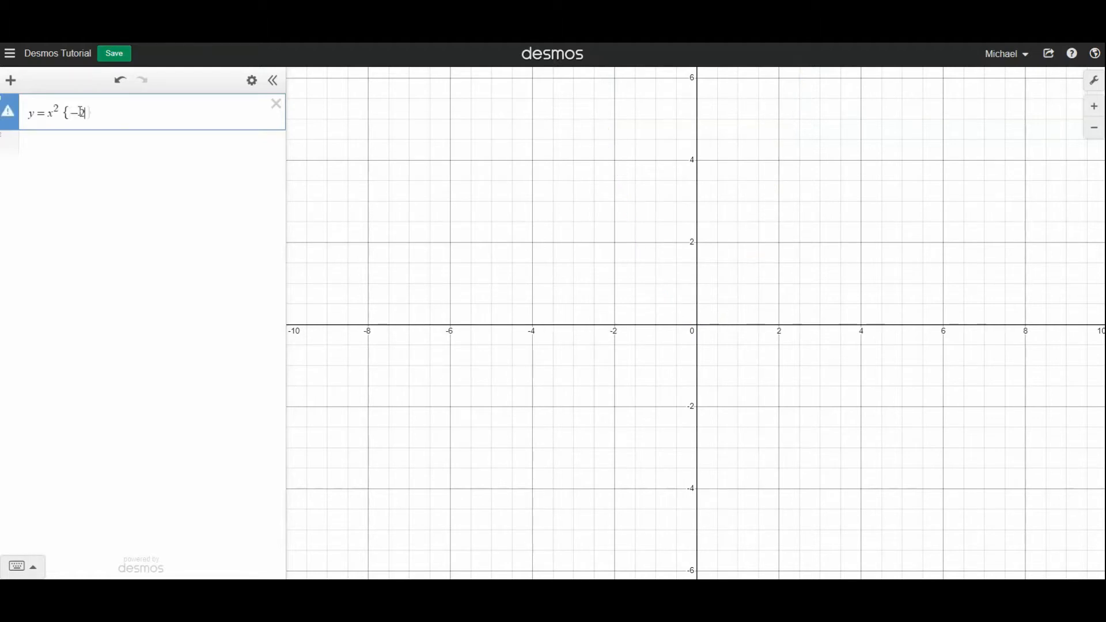
text(<x)
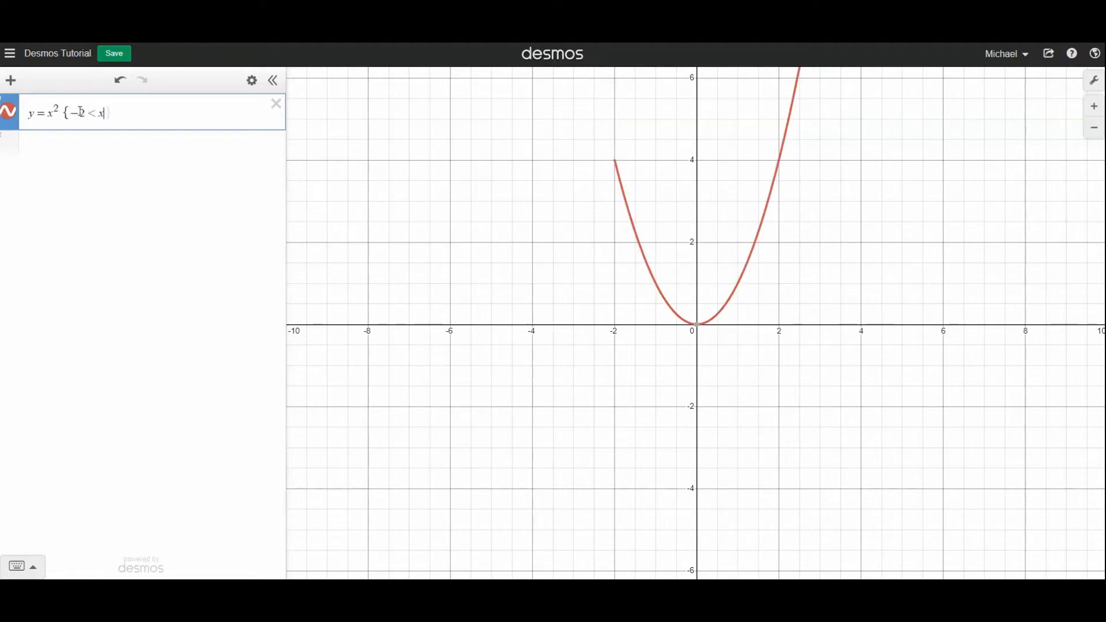
text(<2)
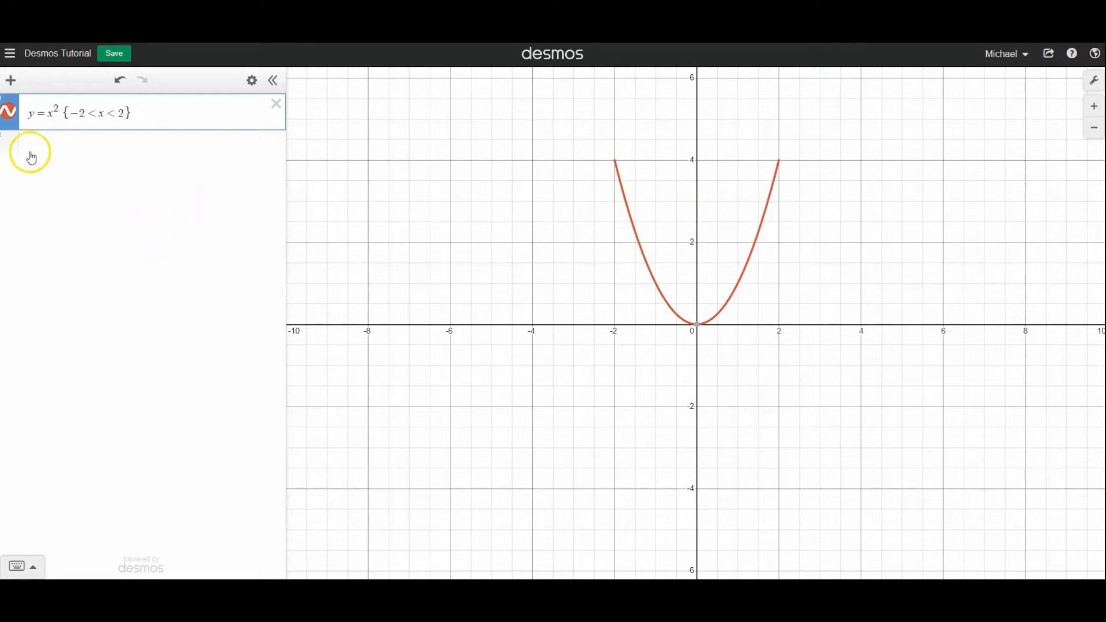
Step: Toggle the parabola's visibility off and back on
click(9, 115)
click(11, 116)
click(10, 115)
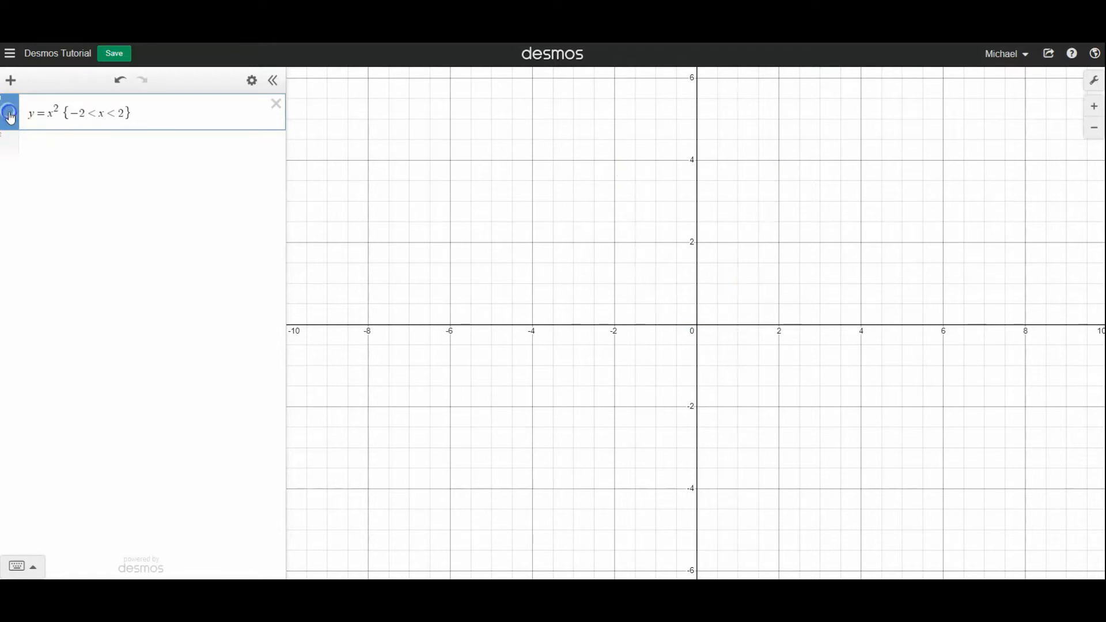
click(9, 115)
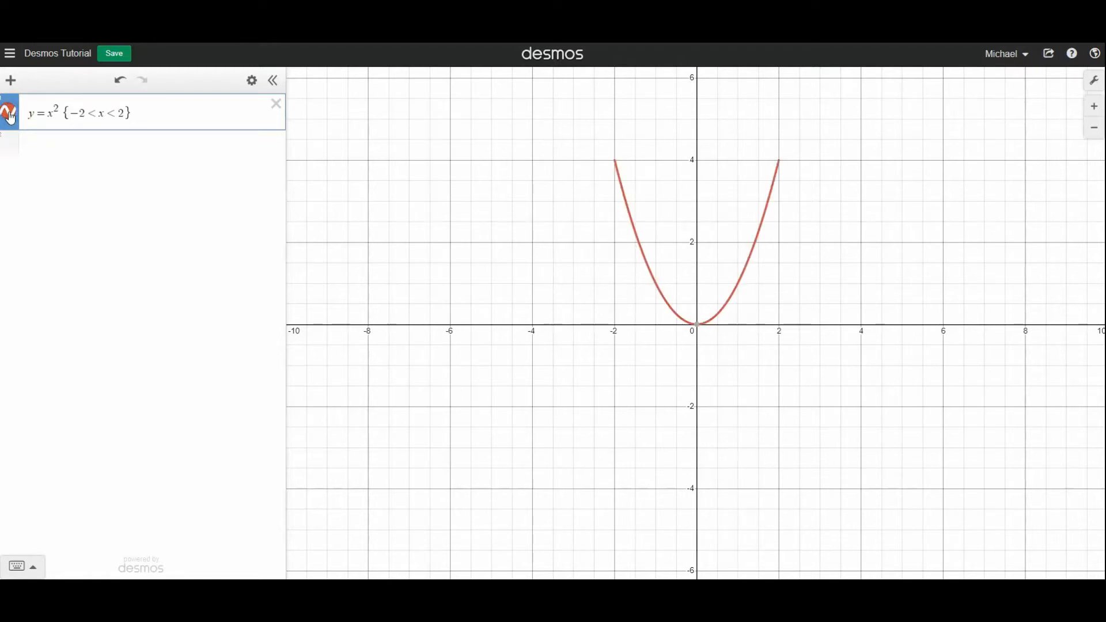
Step: Try the dashed and dotted line styles on the parabola and return it to a solid line
click(10, 117)
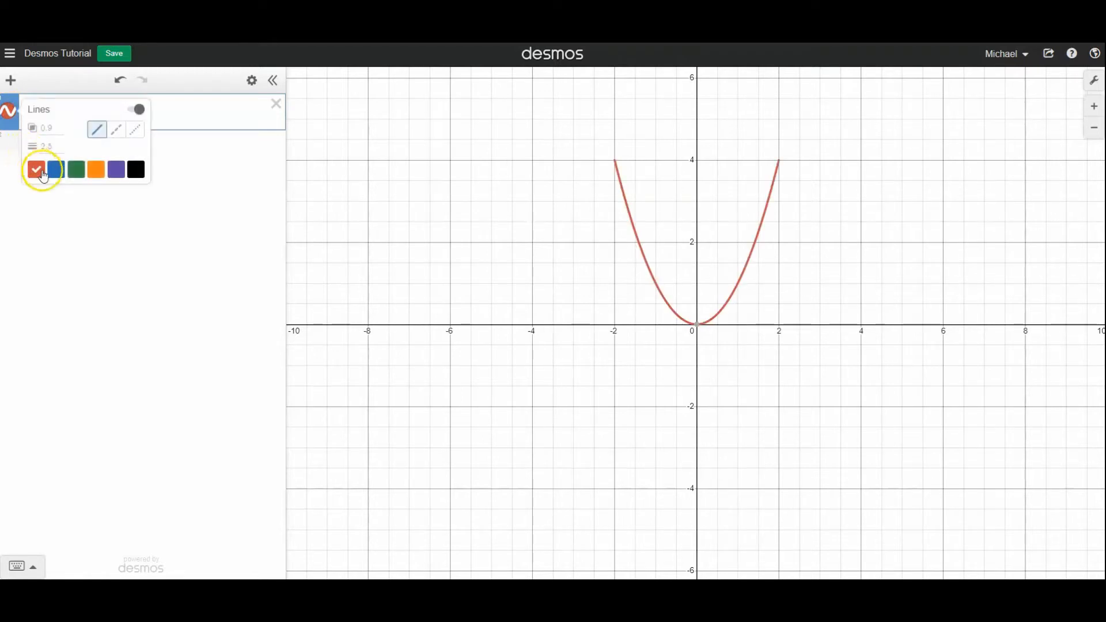
click(117, 132)
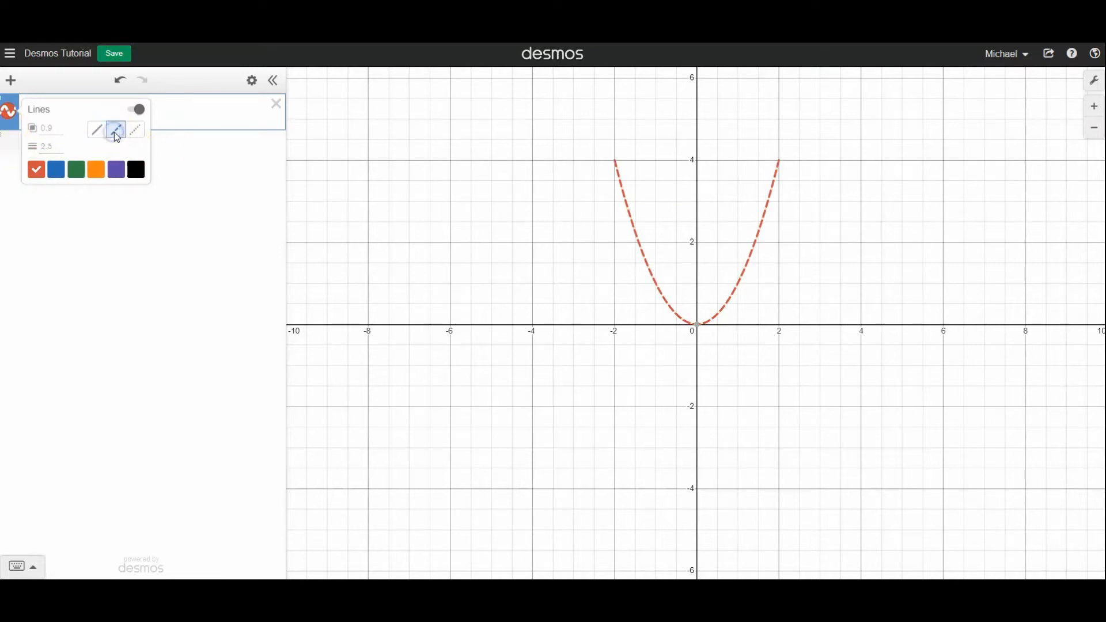
click(137, 133)
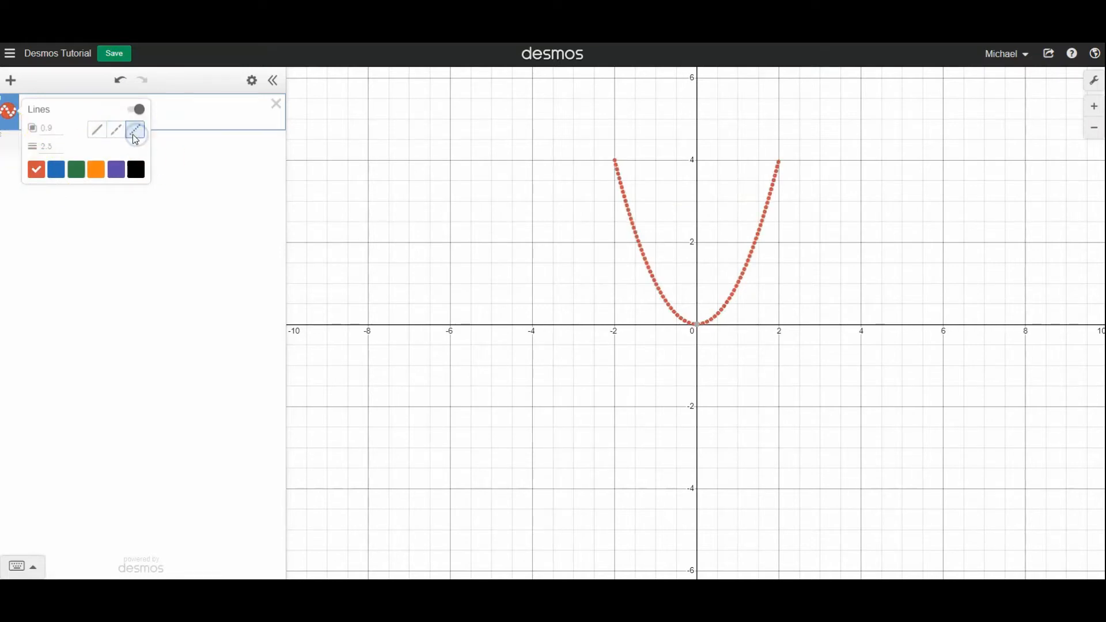
click(97, 130)
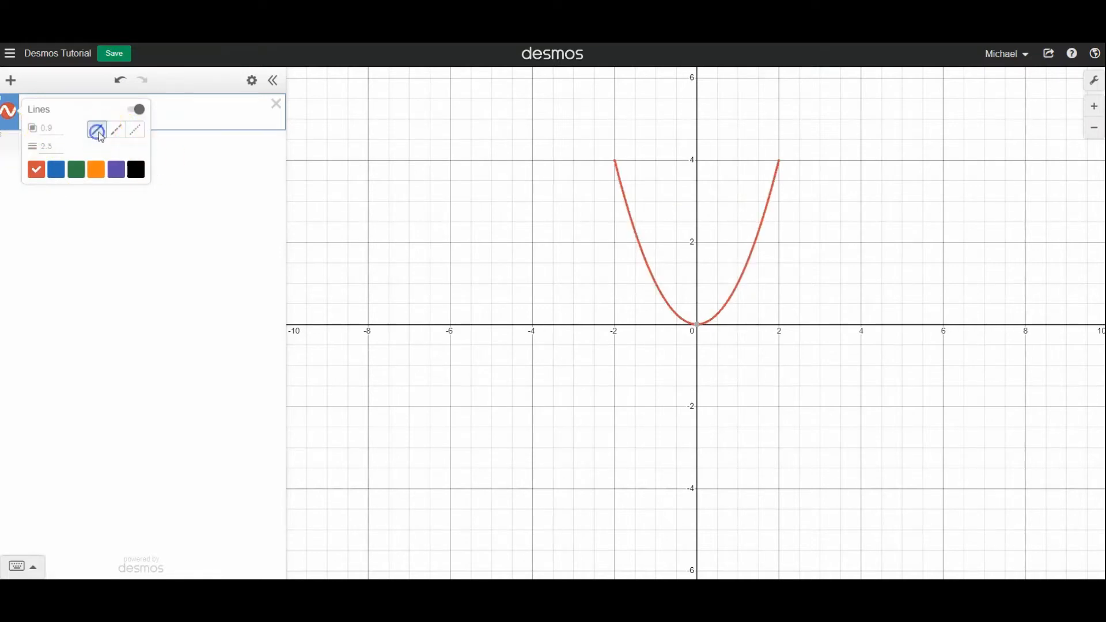
Step: Set the parabola's line opacity to 5 and its line thickness to 10
click(52, 126)
text(5)
click(41, 144)
text(5)
click(77, 147)
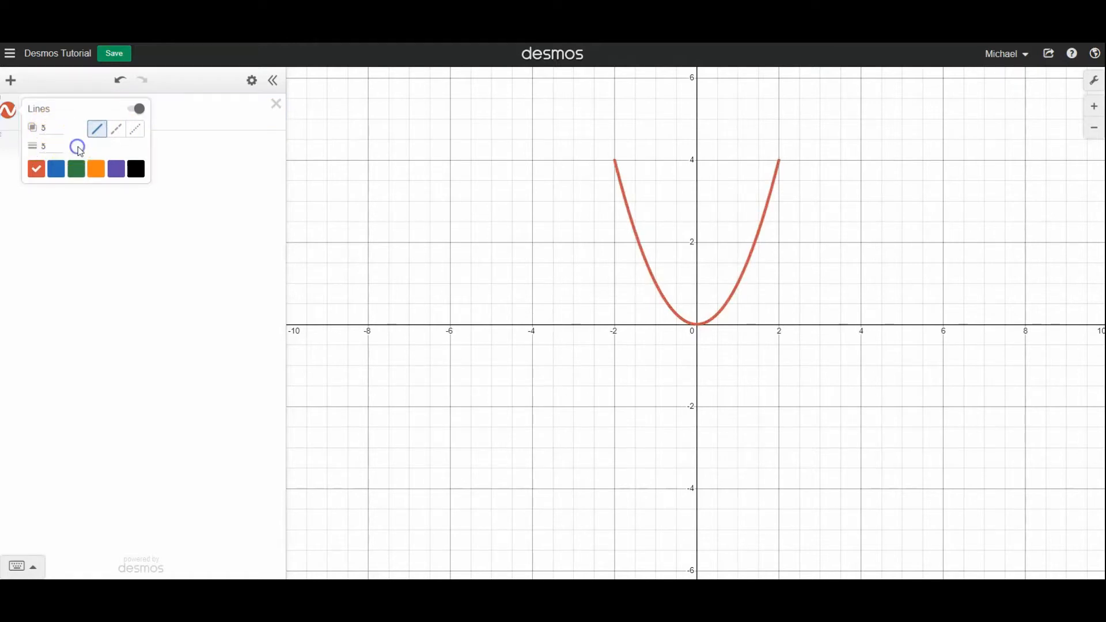
click(51, 147)
text(10)
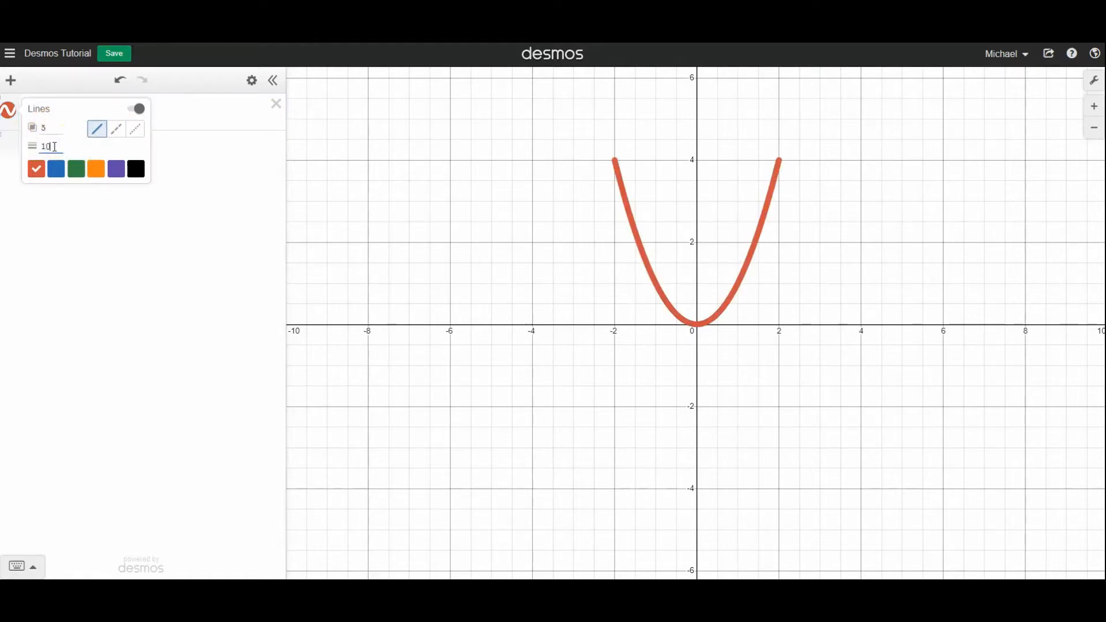
Step: Try blue, green, orange, purple and black on the parabola, settle on blue and close its style options
click(56, 169)
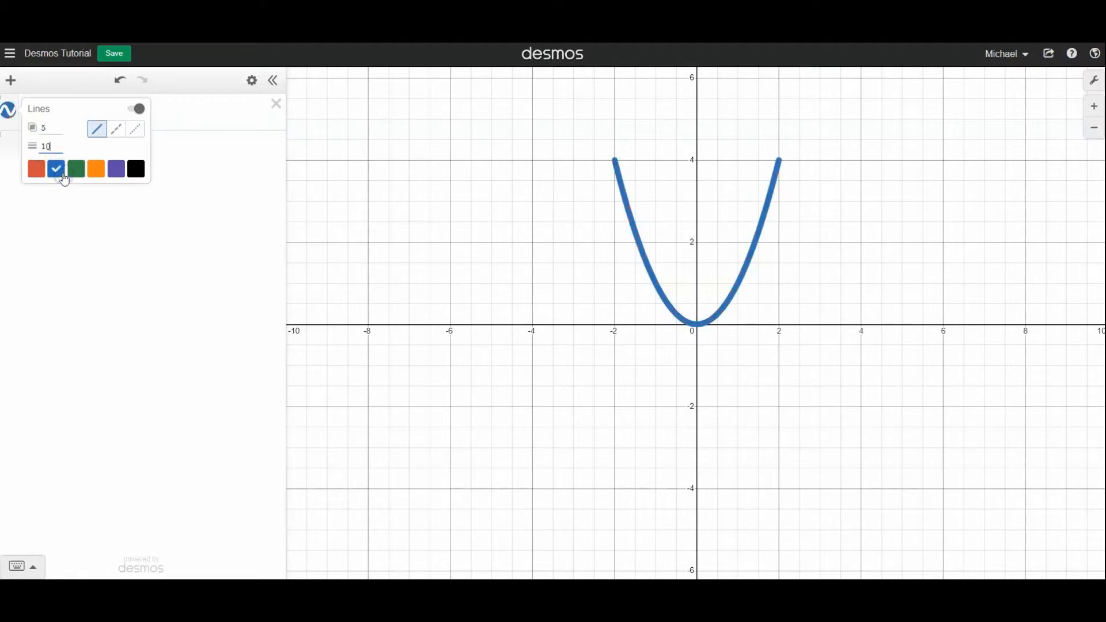
click(76, 169)
click(94, 170)
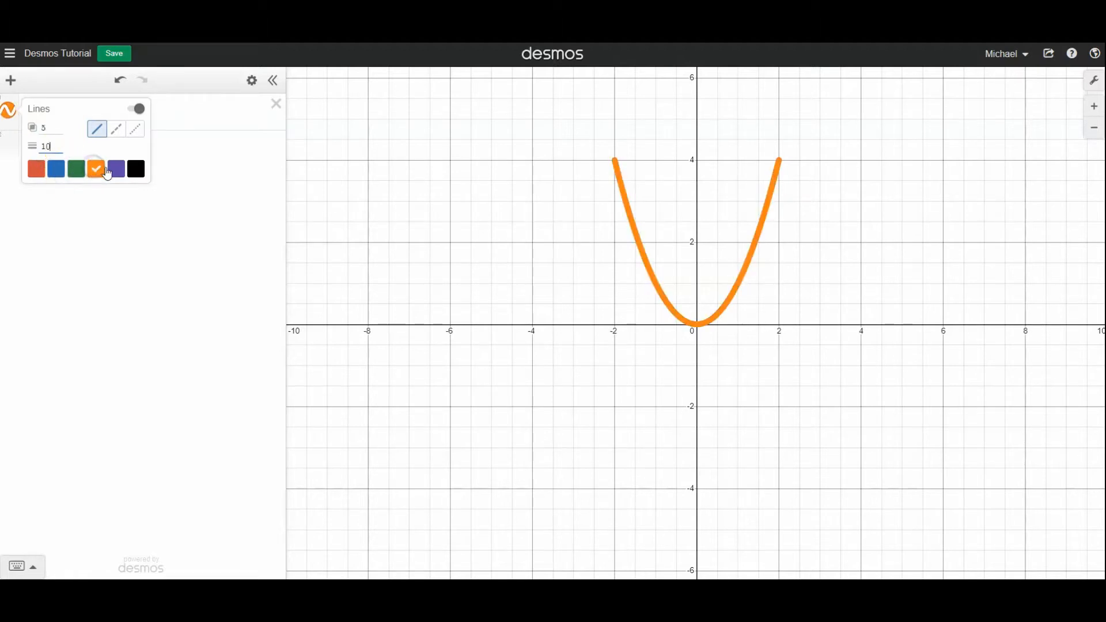
click(116, 169)
click(138, 172)
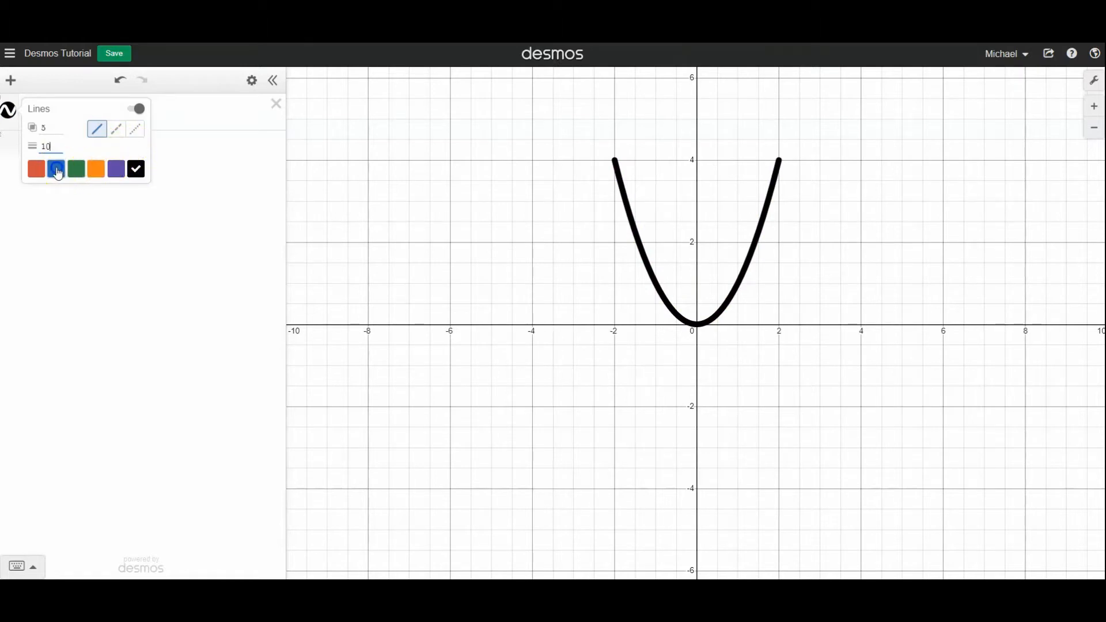
click(57, 172)
click(141, 247)
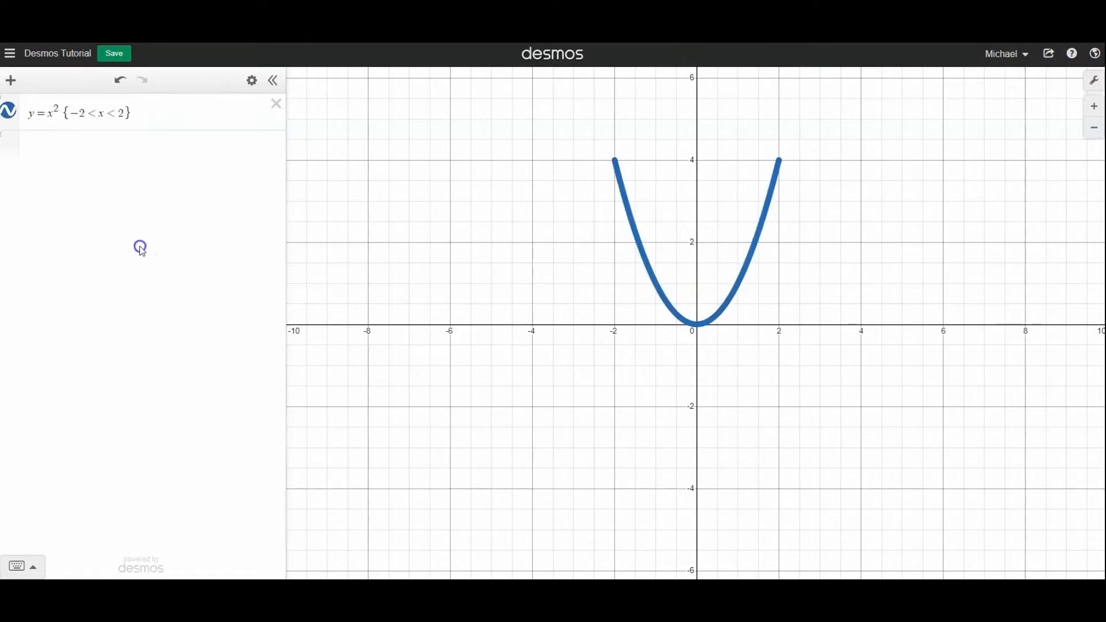
Step: Add the inequality y<-2 as a second expression and try green and orange before colouring it purple
click(101, 157)
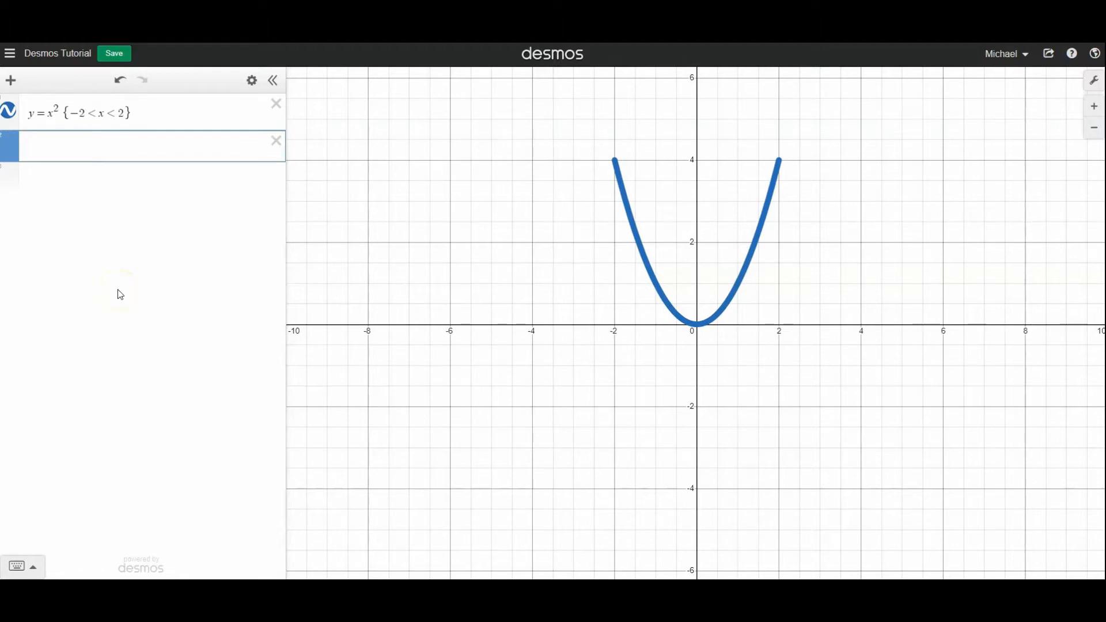
text(y<-2)
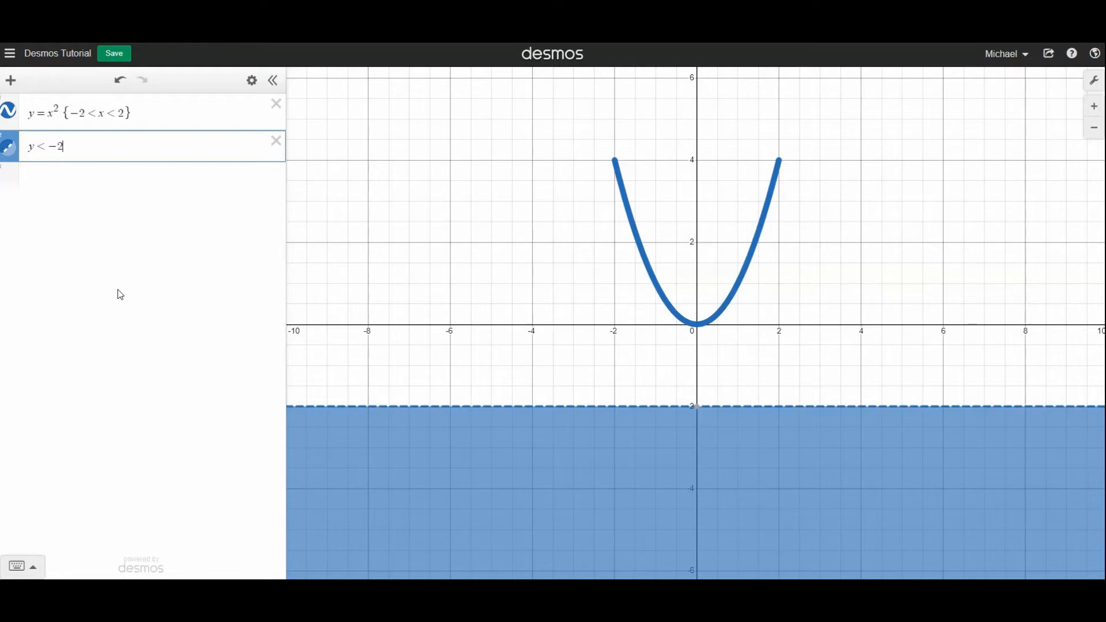
click(9, 150)
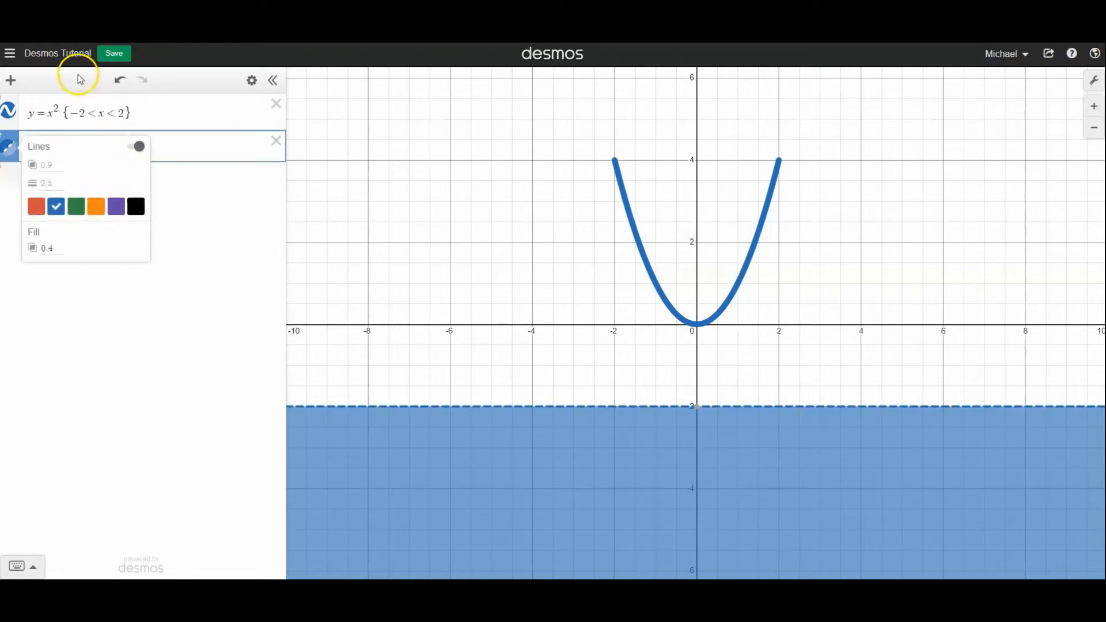
click(77, 208)
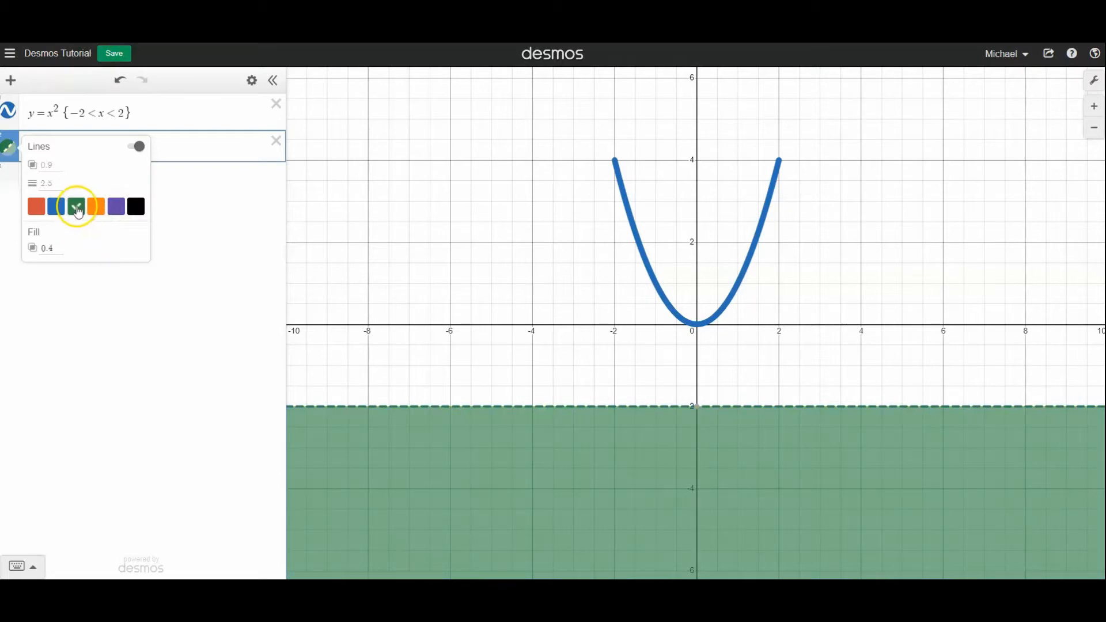
click(95, 210)
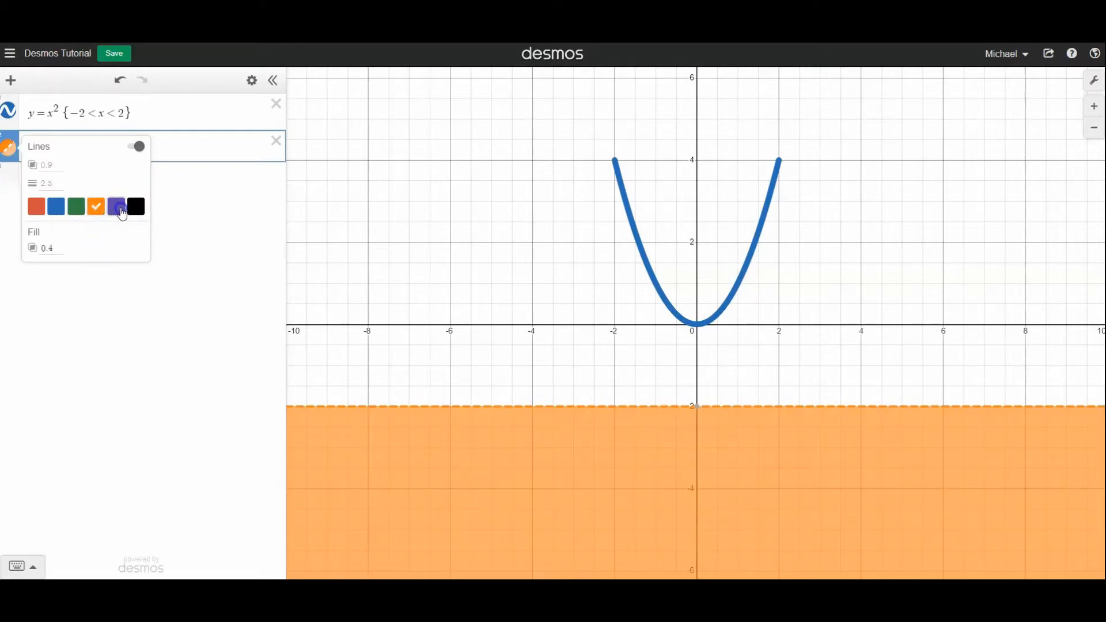
click(120, 212)
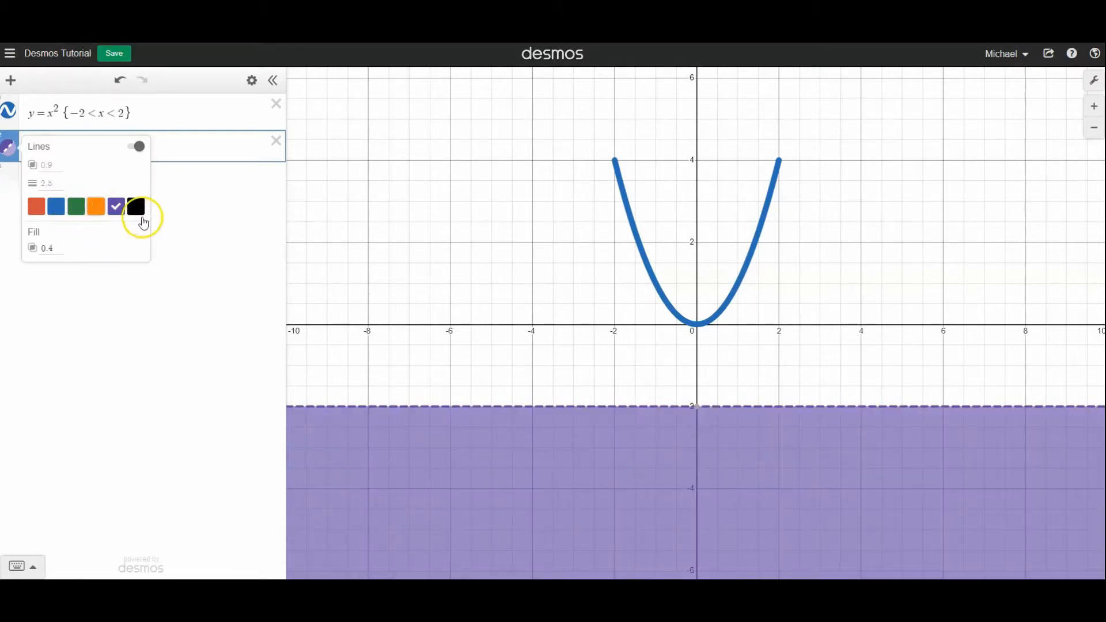
click(173, 223)
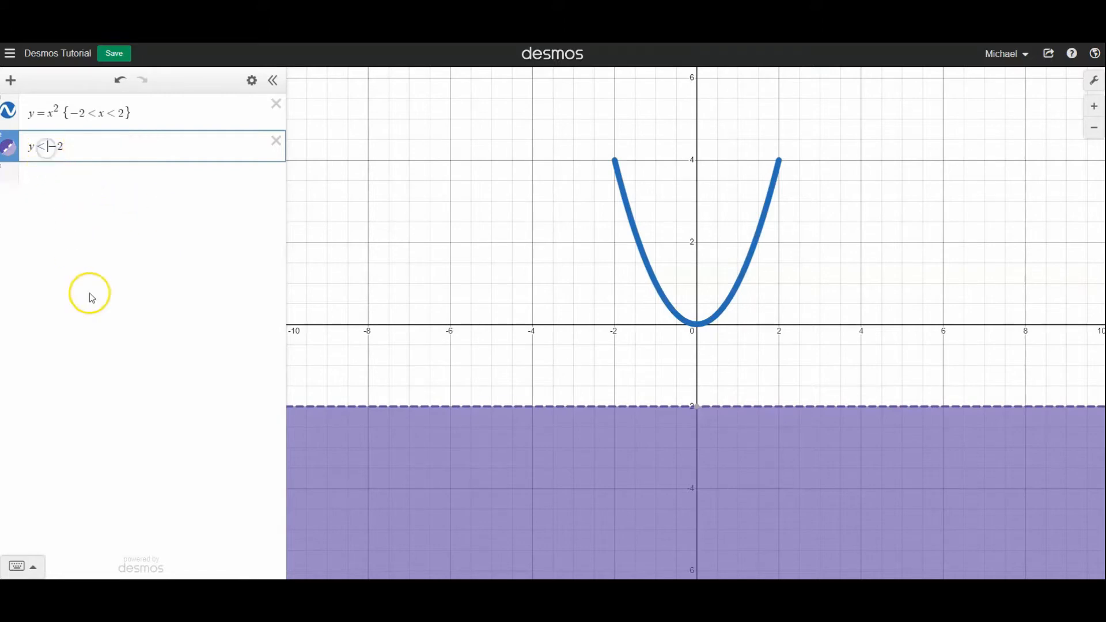
Step: Change the inequality to y≤-2 and set its boundary line thickness to 0
key(BackSpace)
text(<=)
click(8, 150)
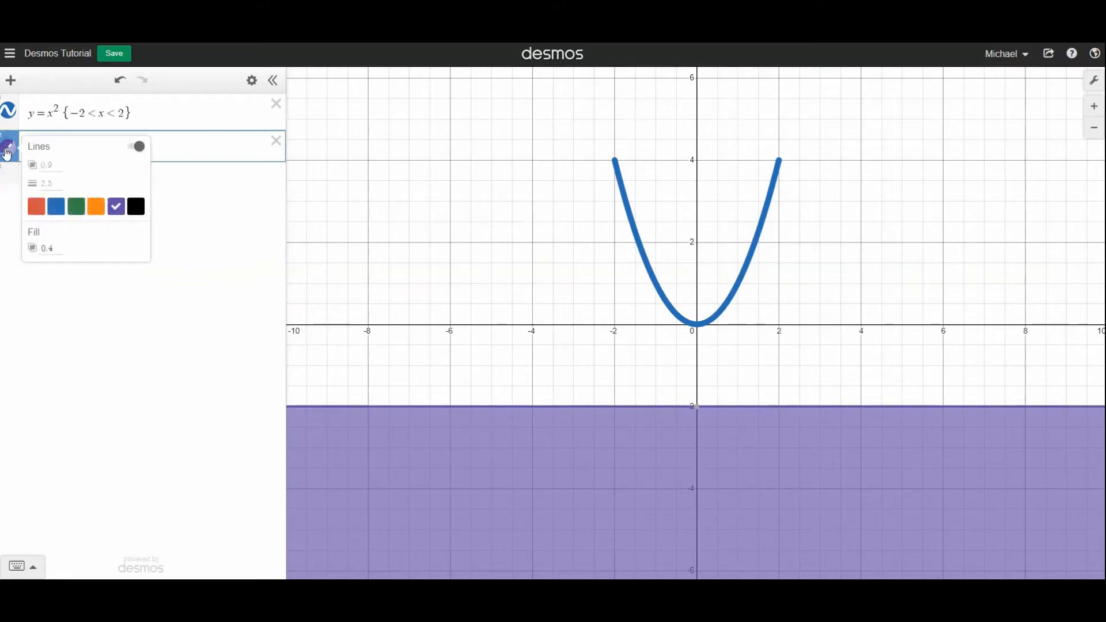
drag(53, 183, 25, 180)
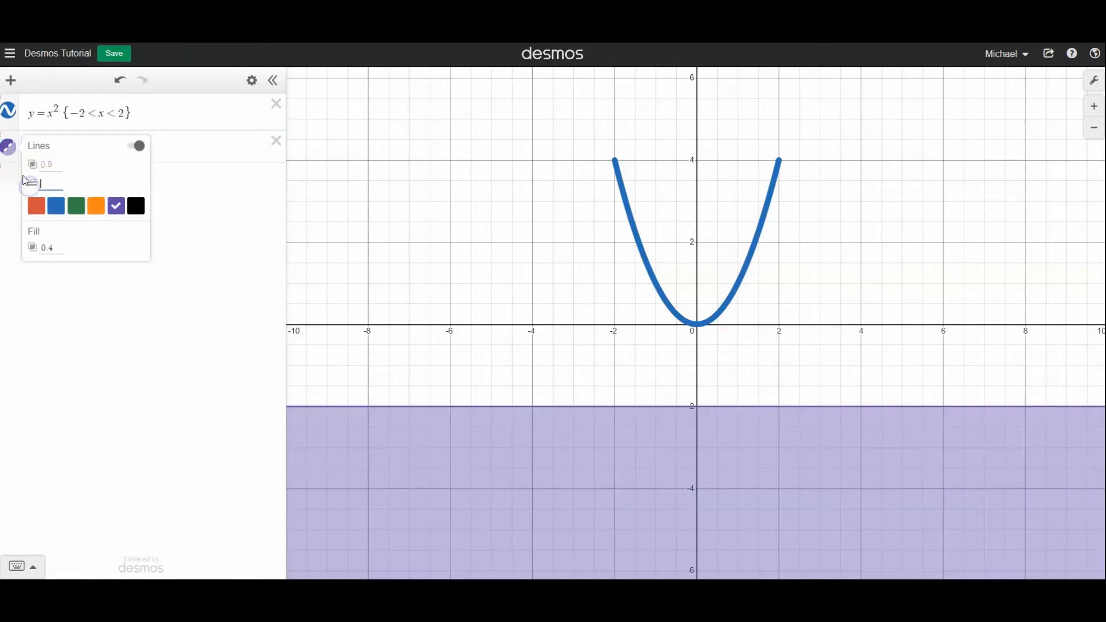
text(0)
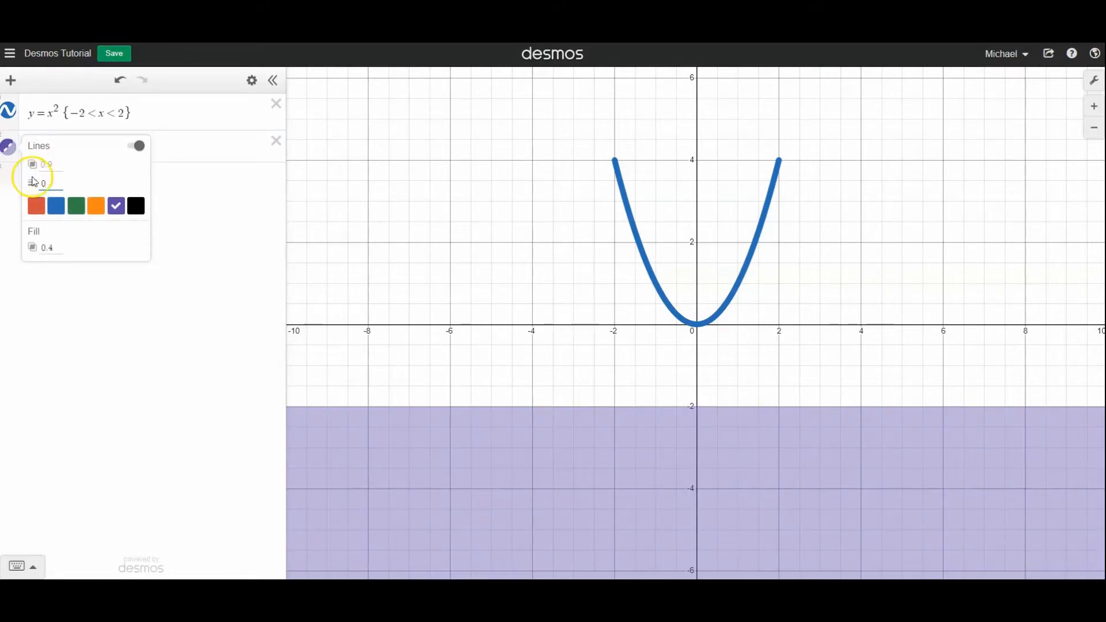
click(56, 184)
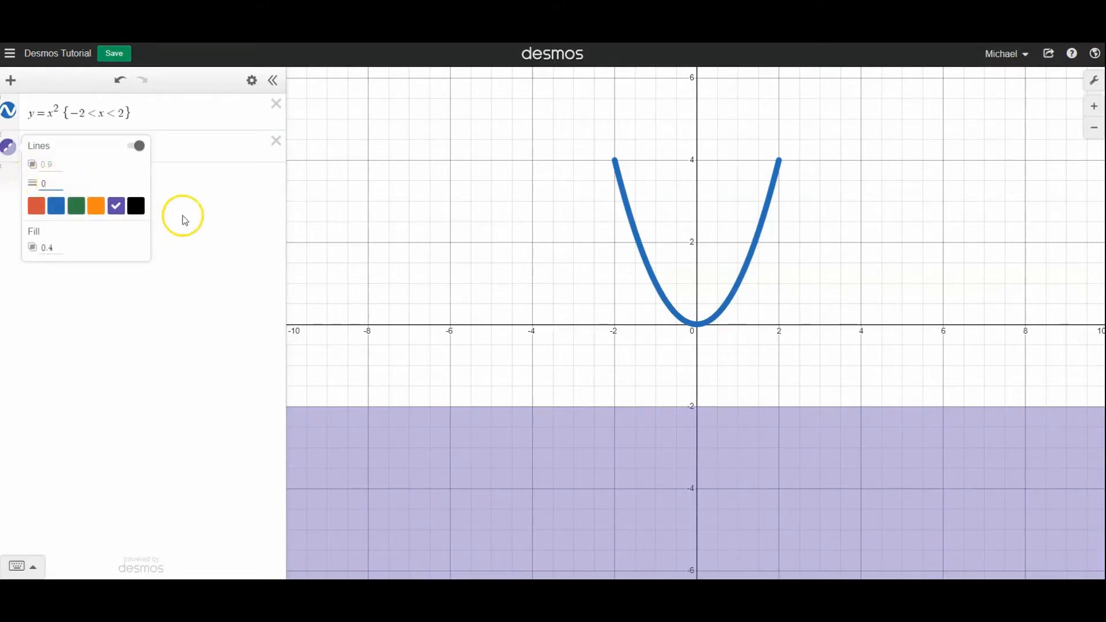
click(183, 217)
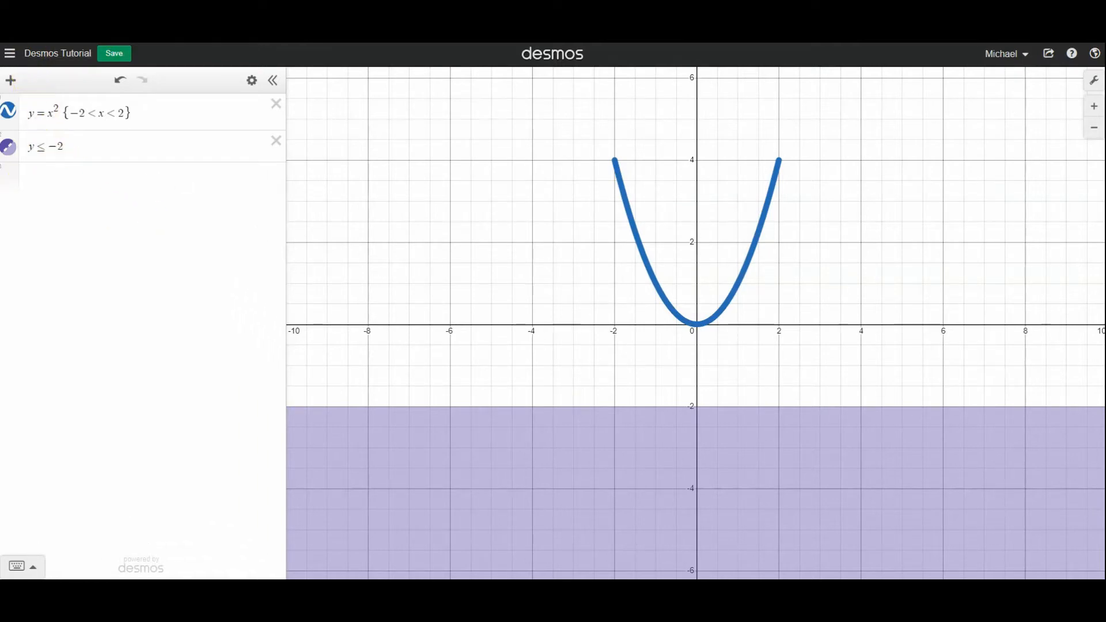
Step: Recolour the y≤-2 region green and close its style options
click(10, 150)
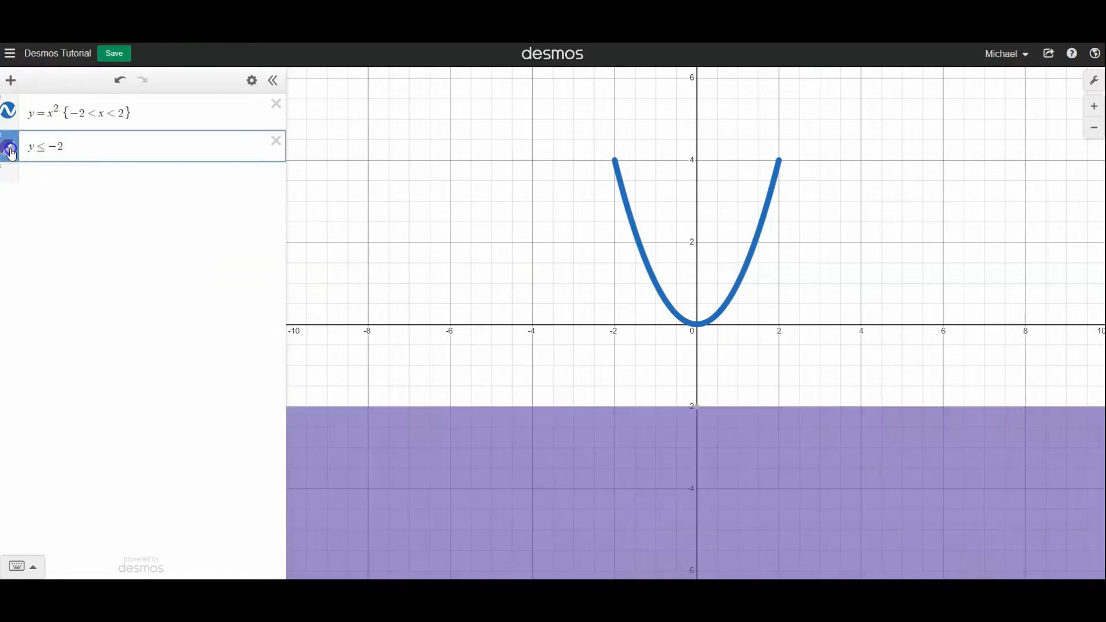
click(11, 152)
click(58, 184)
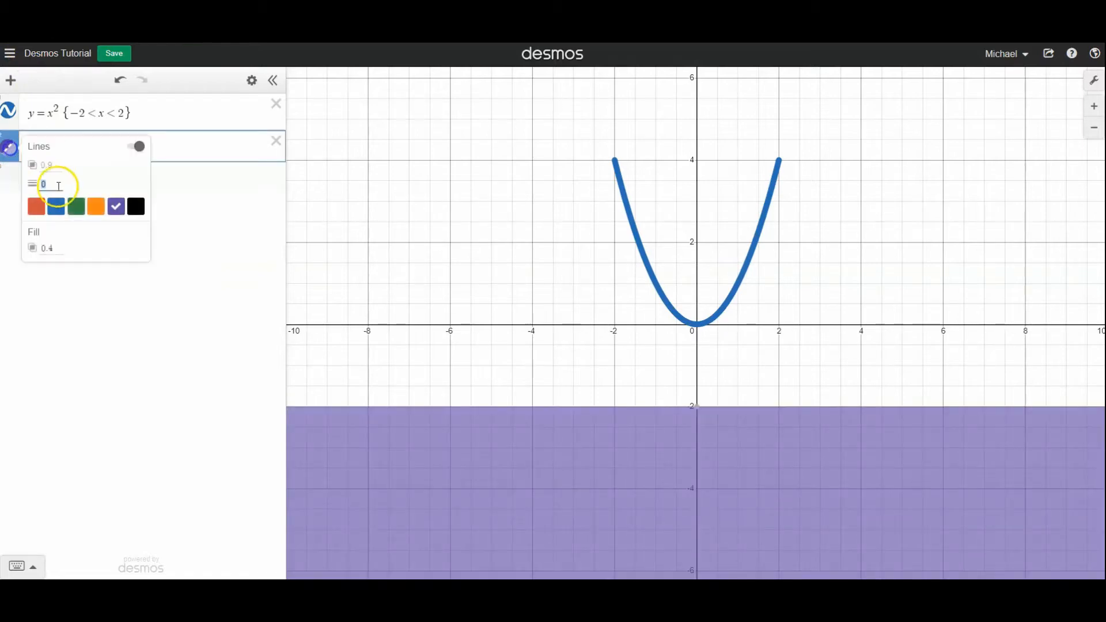
click(76, 207)
click(128, 293)
Step: Add y=a(x-h)^2+k as a third expression and create sliders for all of its parameters
click(98, 180)
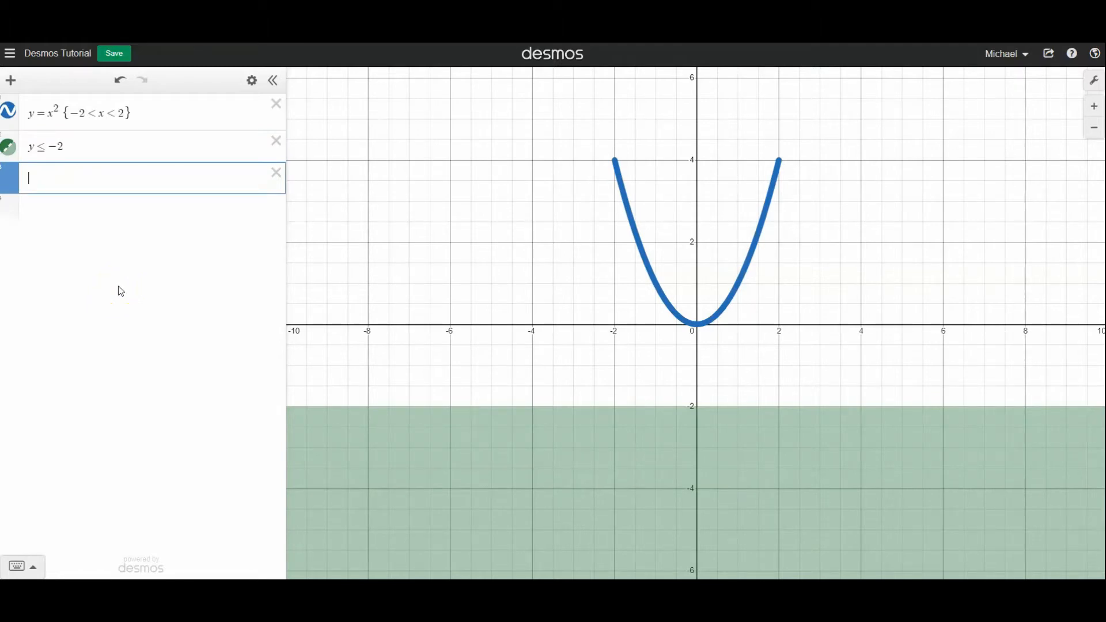
text(y=a(x)
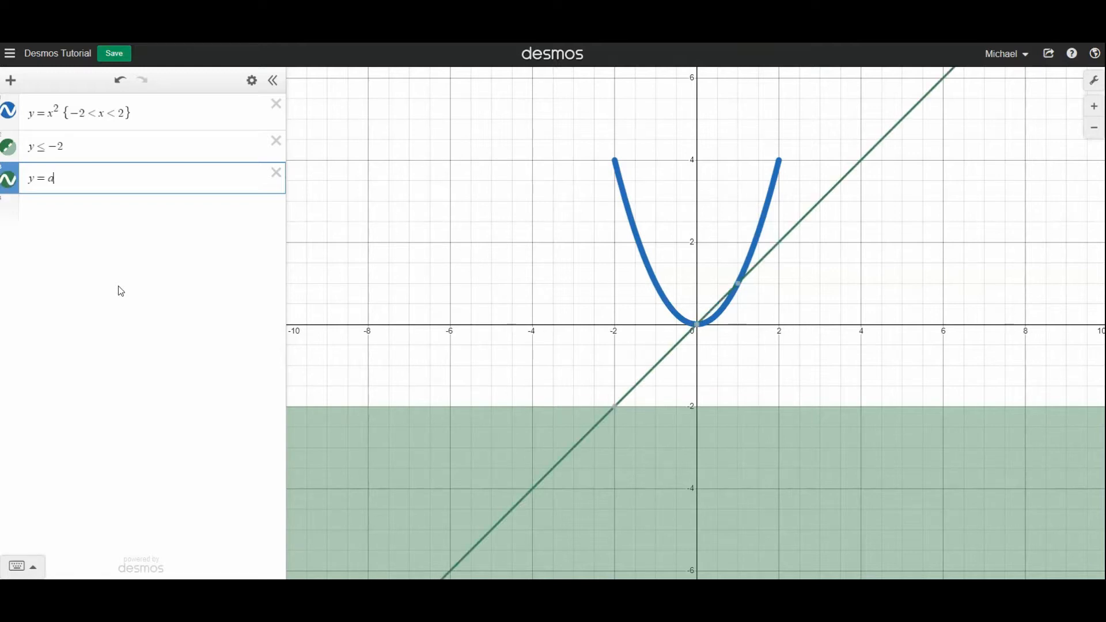
key(BackSpace)
text(a(x-h))
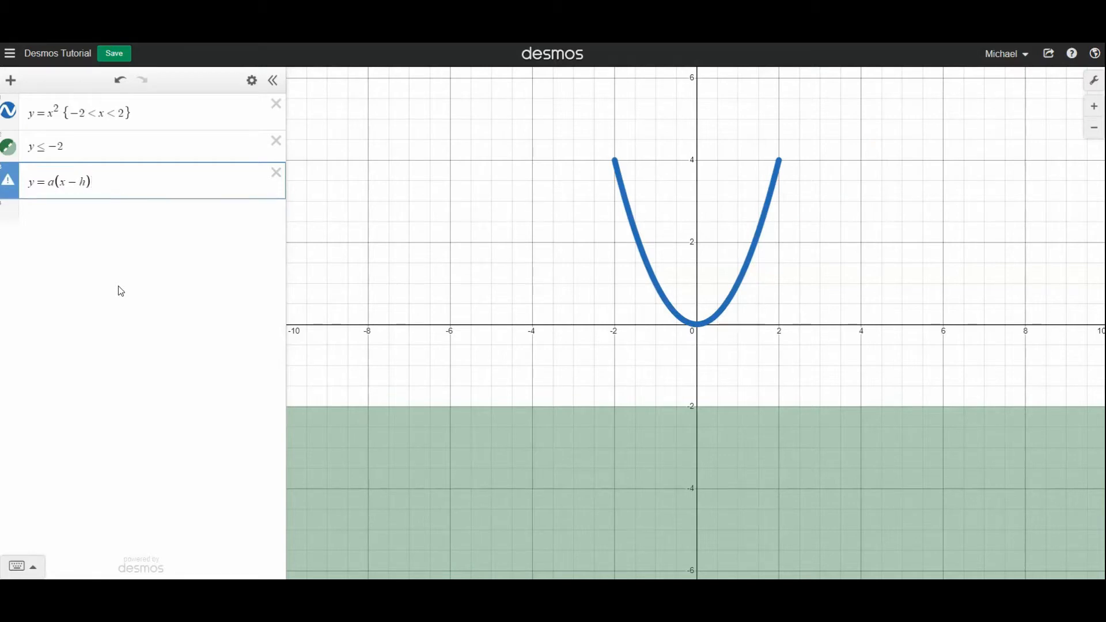
text(^2+k)
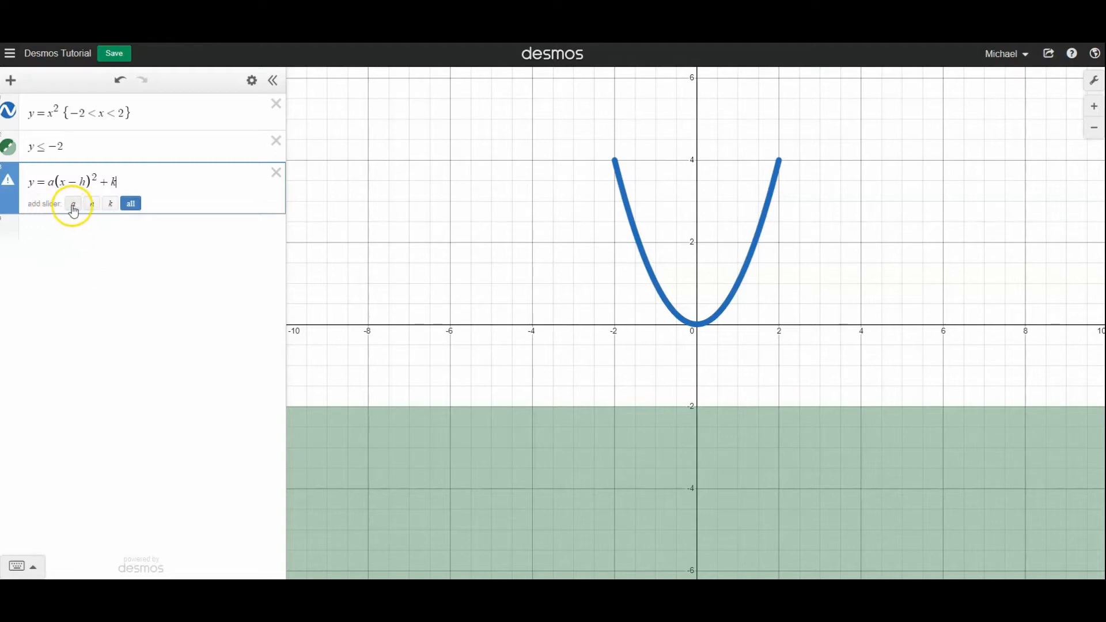
click(130, 204)
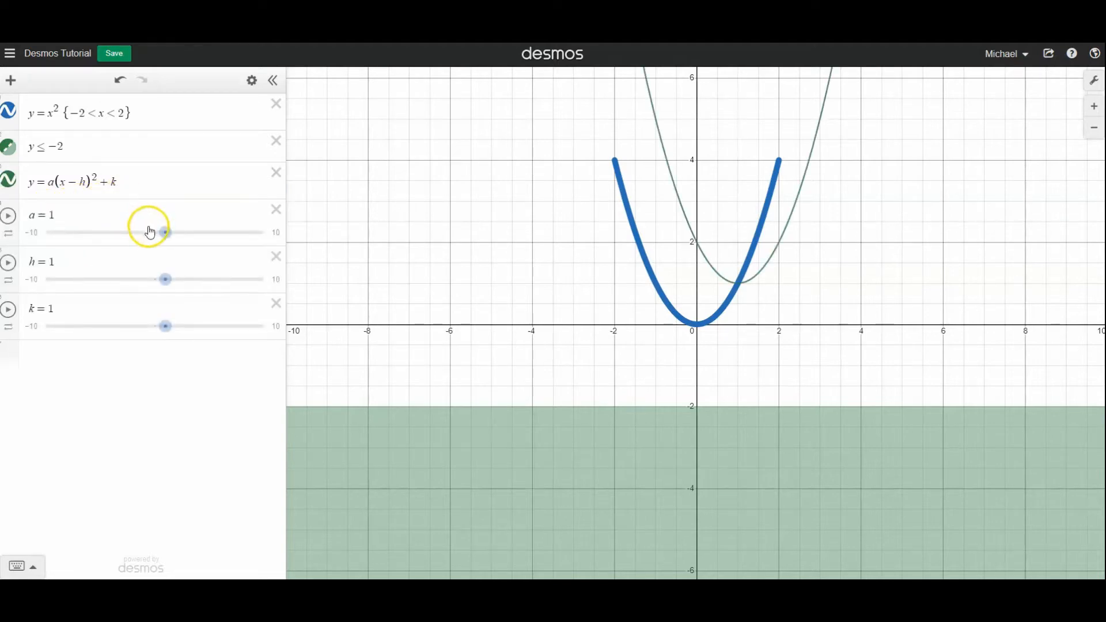
Step: Adjust the sliders to a = -2.9, h = 0 and k = 3.3, and hide the y=x^2 parabola
drag(165, 232, 126, 232)
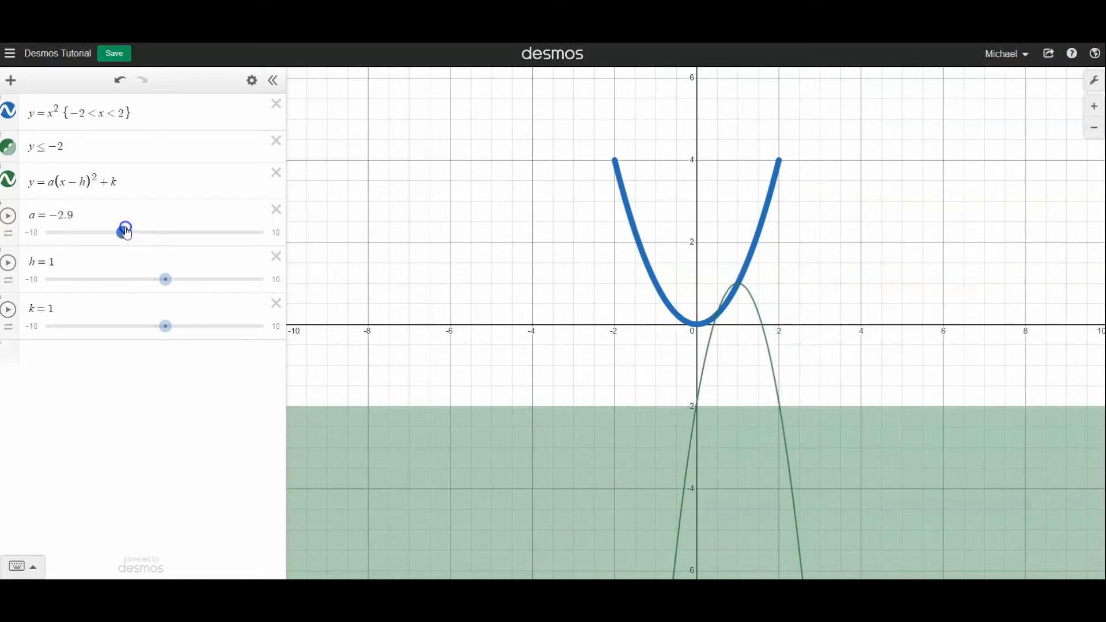
mouse_move(165, 279)
mouse_down()
mouse_move(151, 281)
mouse_move(160, 278)
mouse_up()
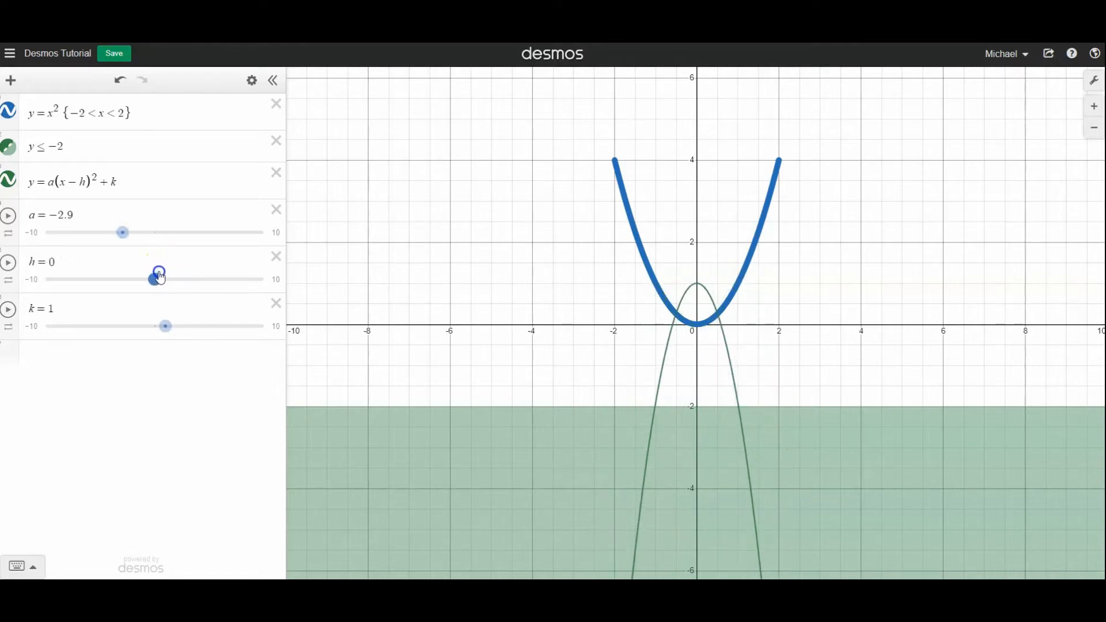
drag(166, 327, 200, 320)
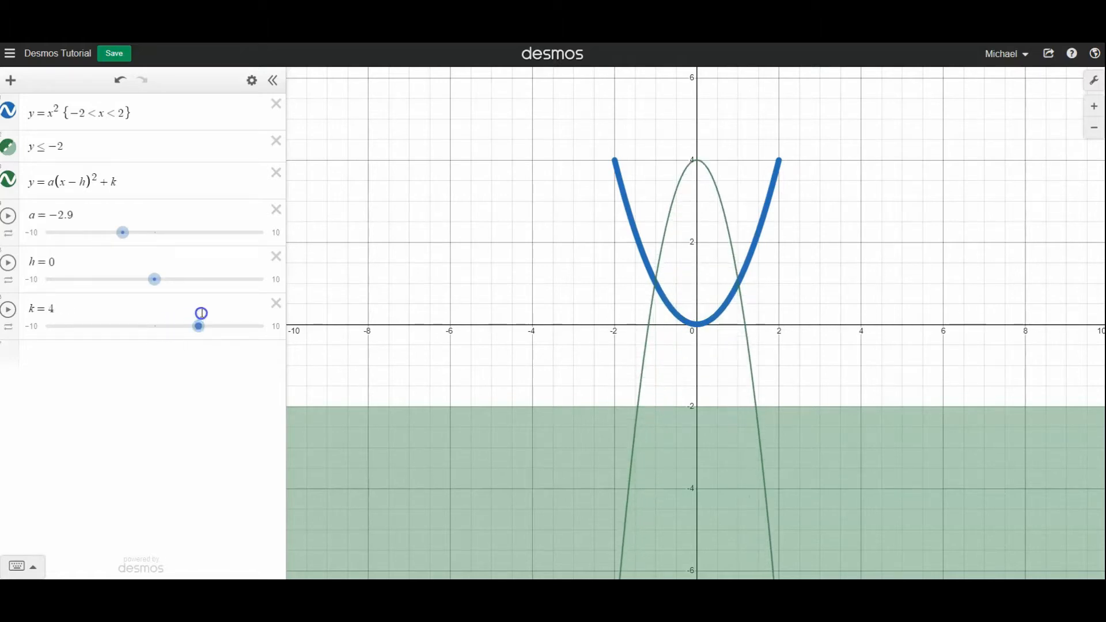
click(6, 114)
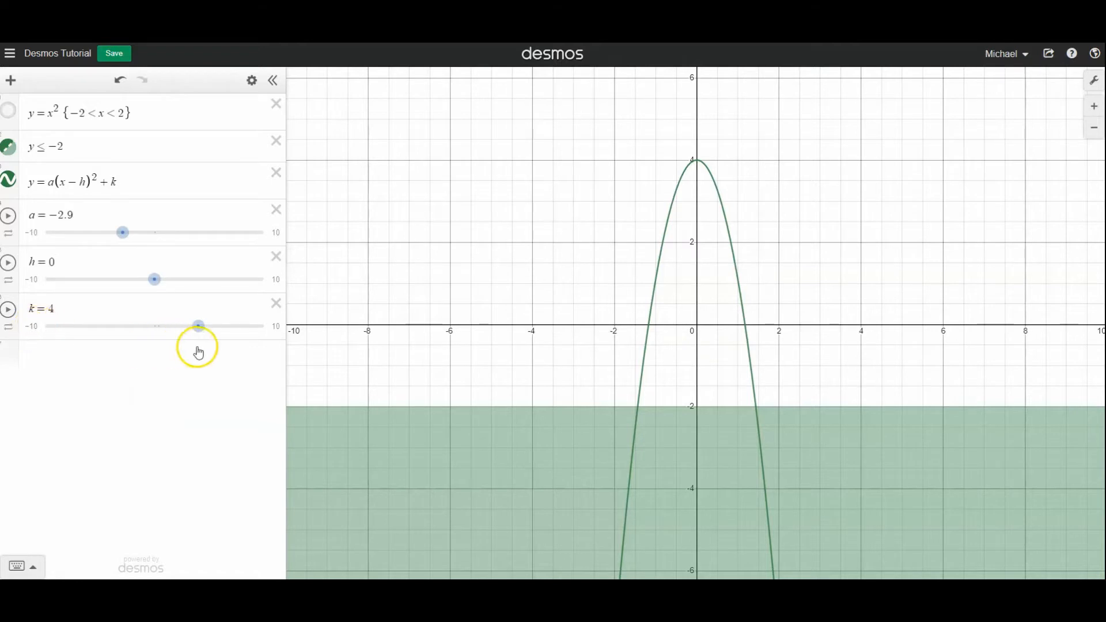
drag(197, 333, 191, 333)
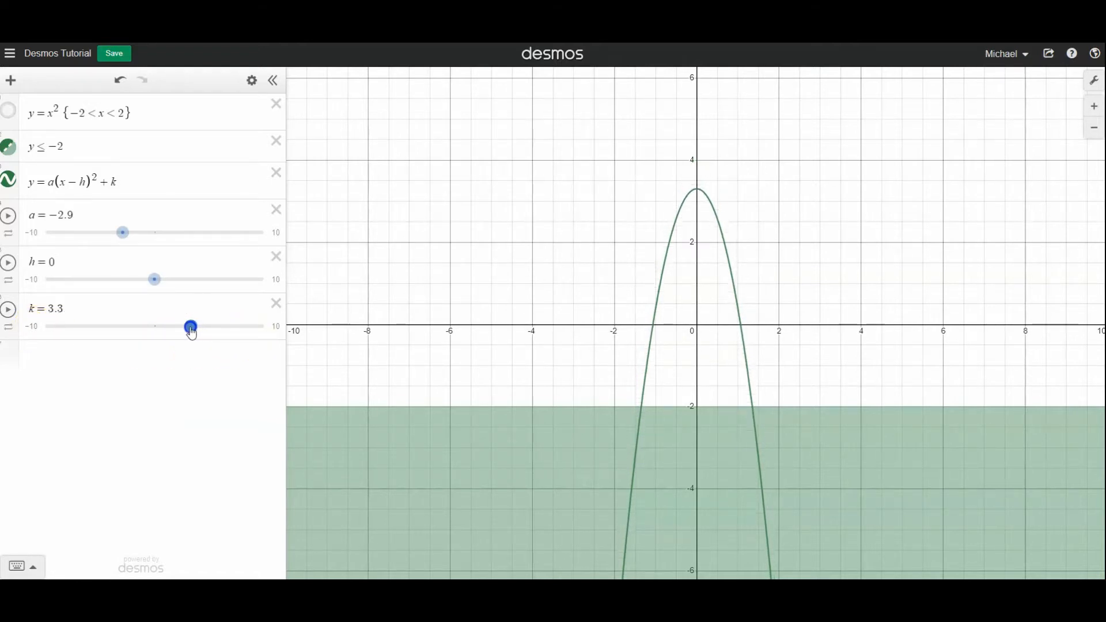
Step: Change the k slider's range to run from -20 to 20
click(273, 330)
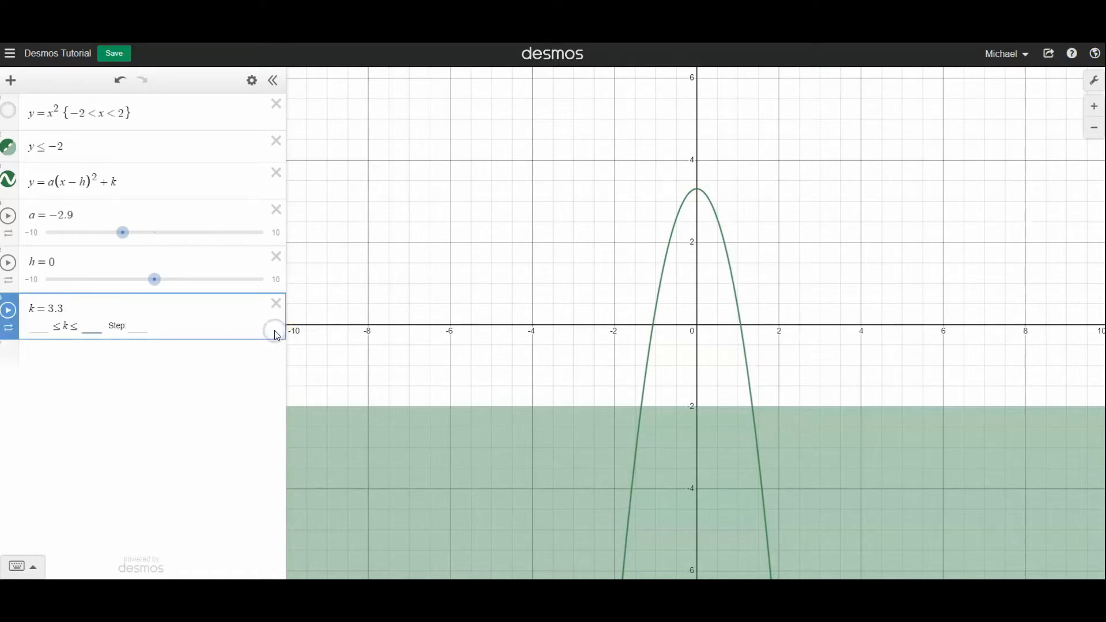
click(276, 327)
click(43, 325)
text(-20)
key(Tab)
text(20)
click(120, 385)
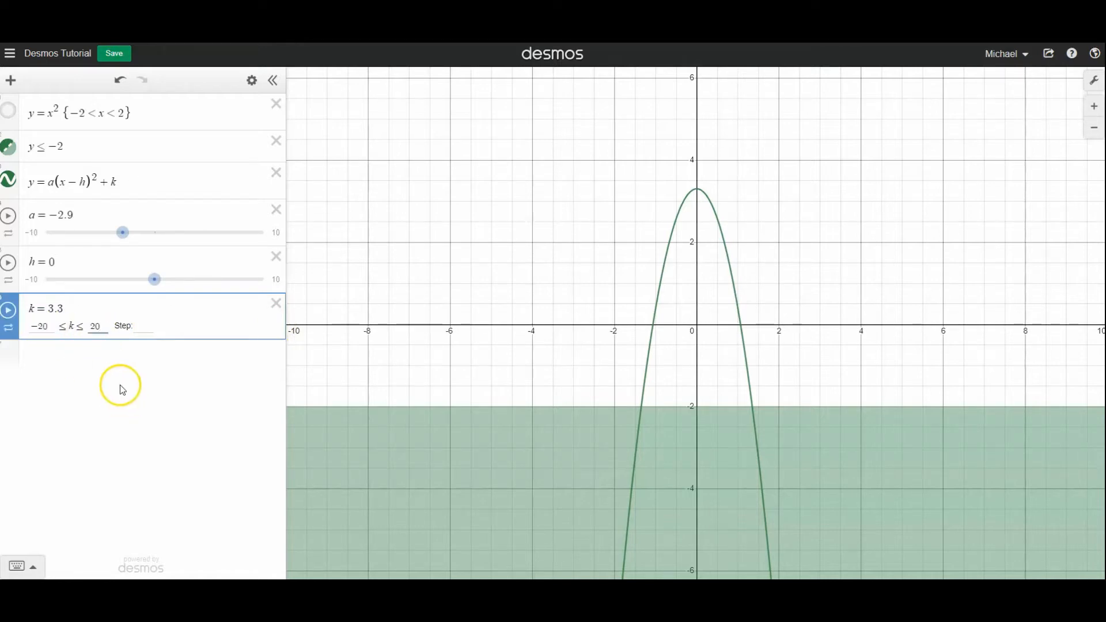
Step: Set the k slider's step to 1 and move k to 2
click(142, 332)
click(153, 401)
text(1)
click(153, 406)
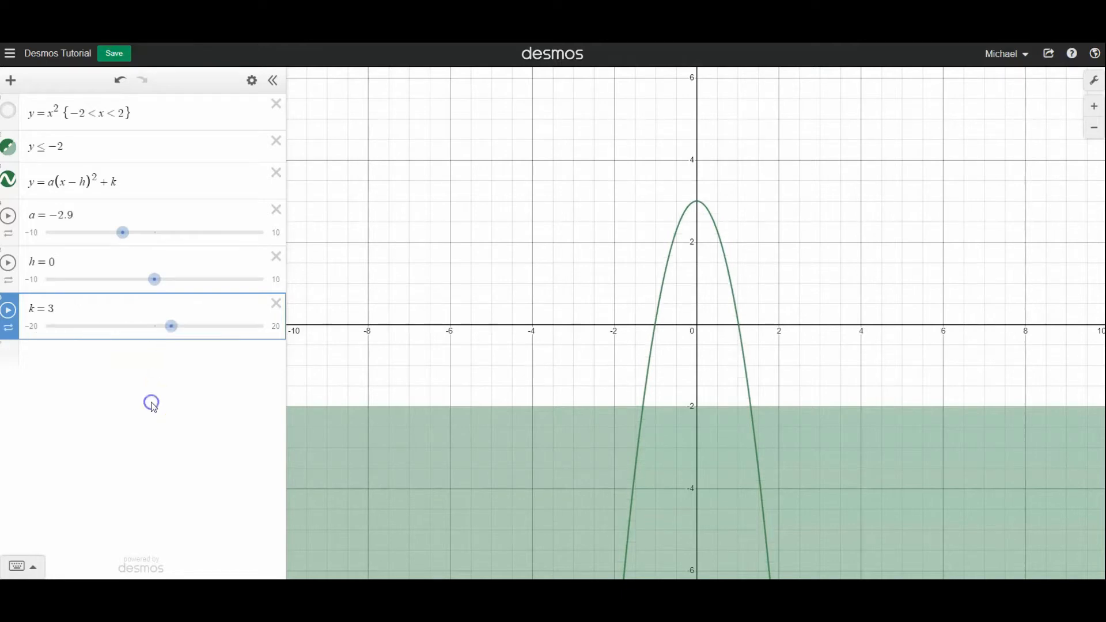
mouse_move(171, 326)
mouse_down()
mouse_move(148, 328)
mouse_move(166, 326)
mouse_up()
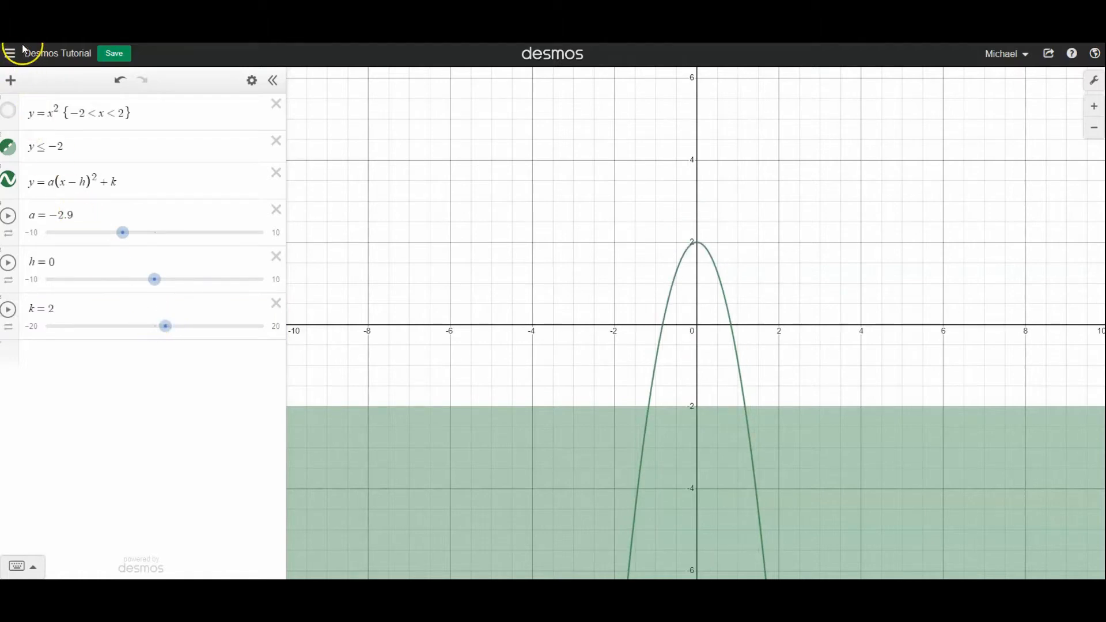
Step: Add the function f(x)=-2.9(x)^2+2 as a new expression below the sliders
click(151, 468)
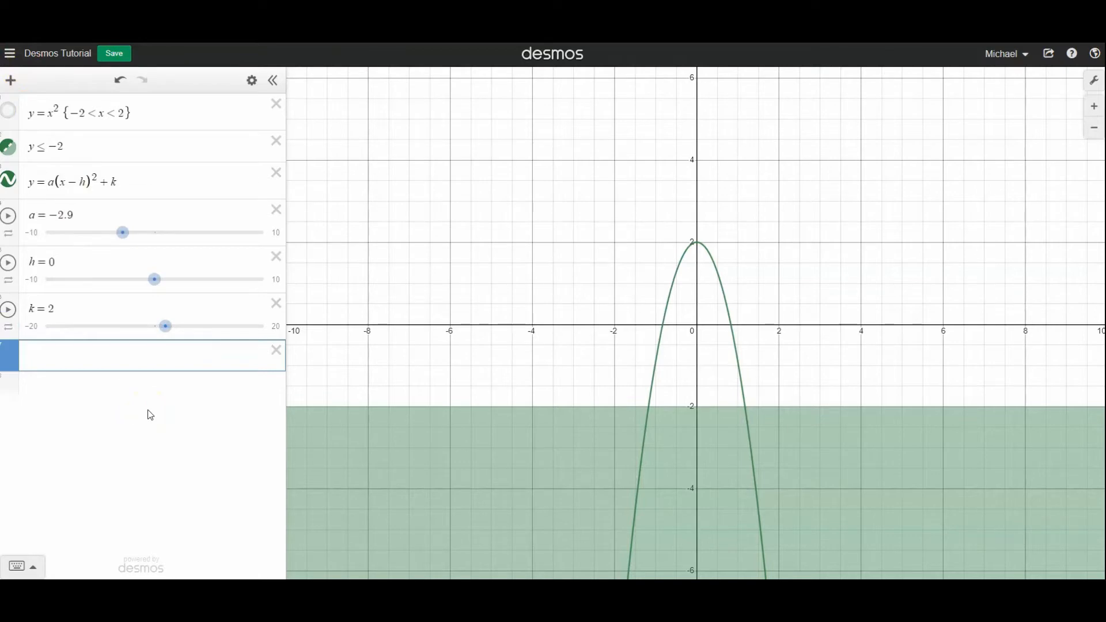
click(137, 360)
text(f(x))
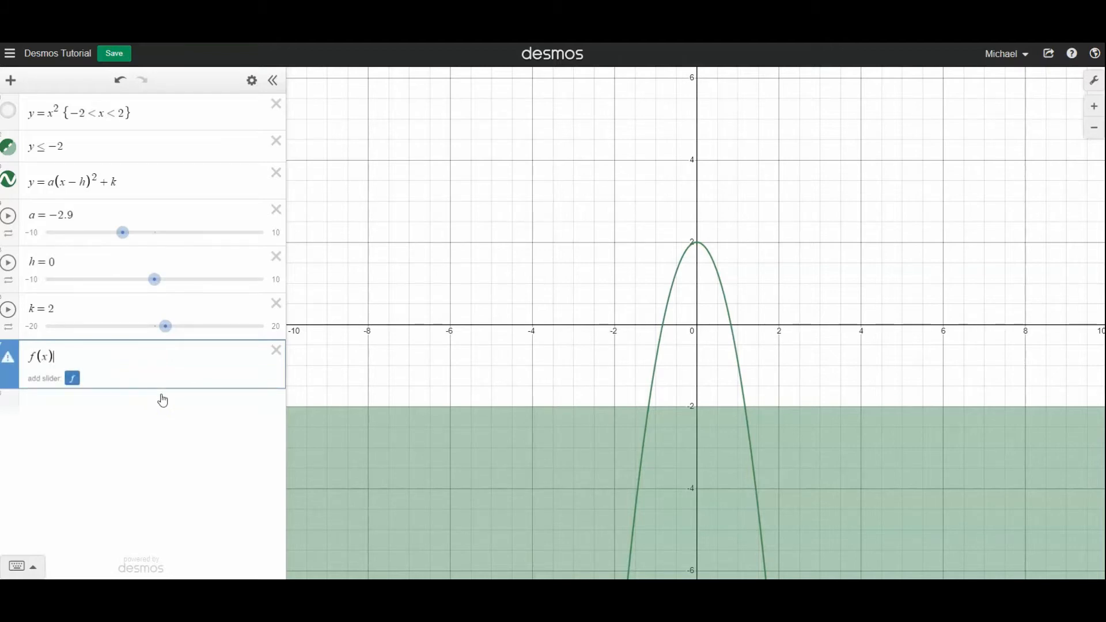
text(=)
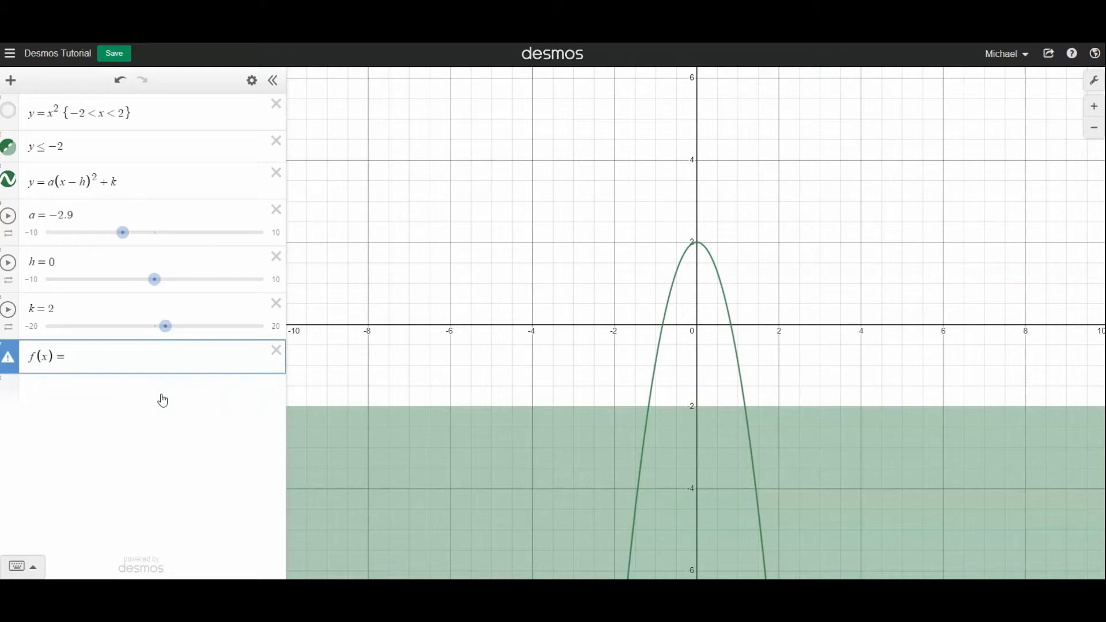
text(-2.9)
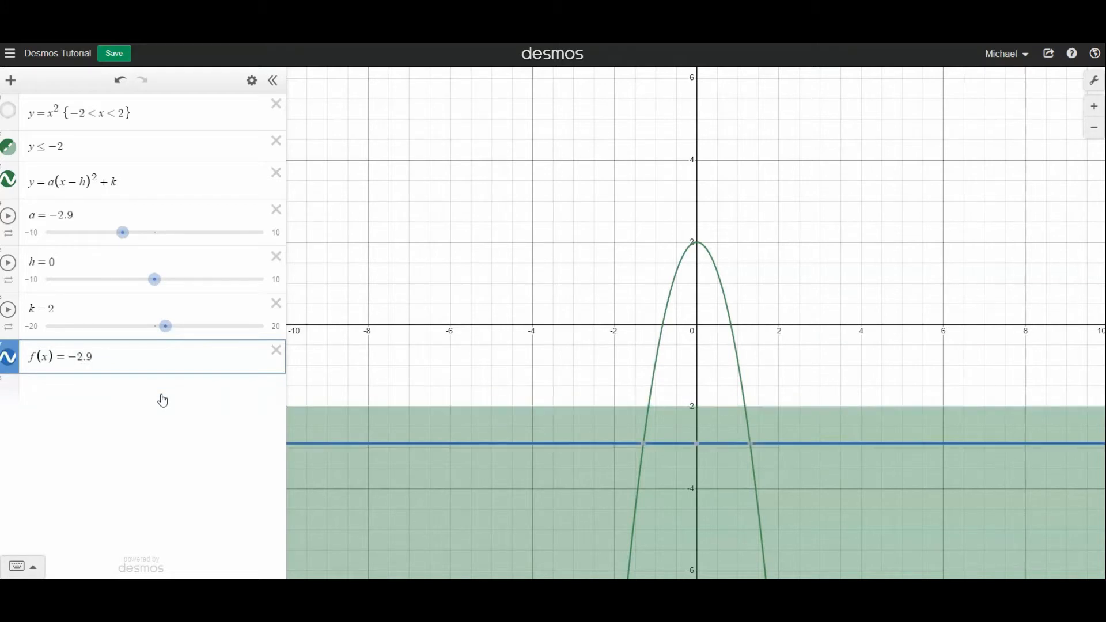
text(()
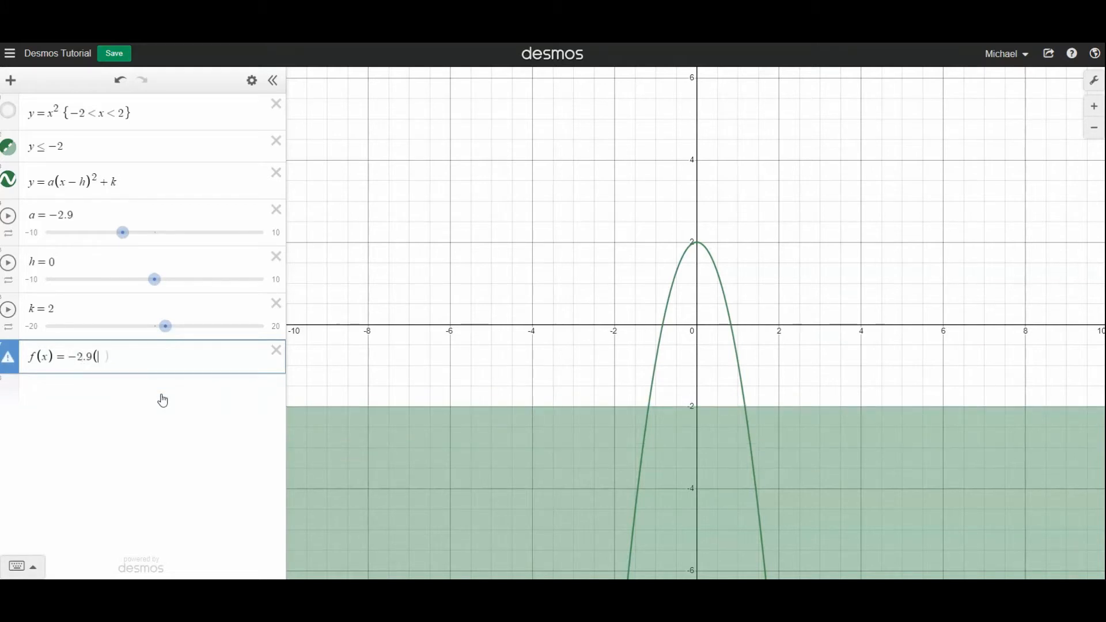
text(x))
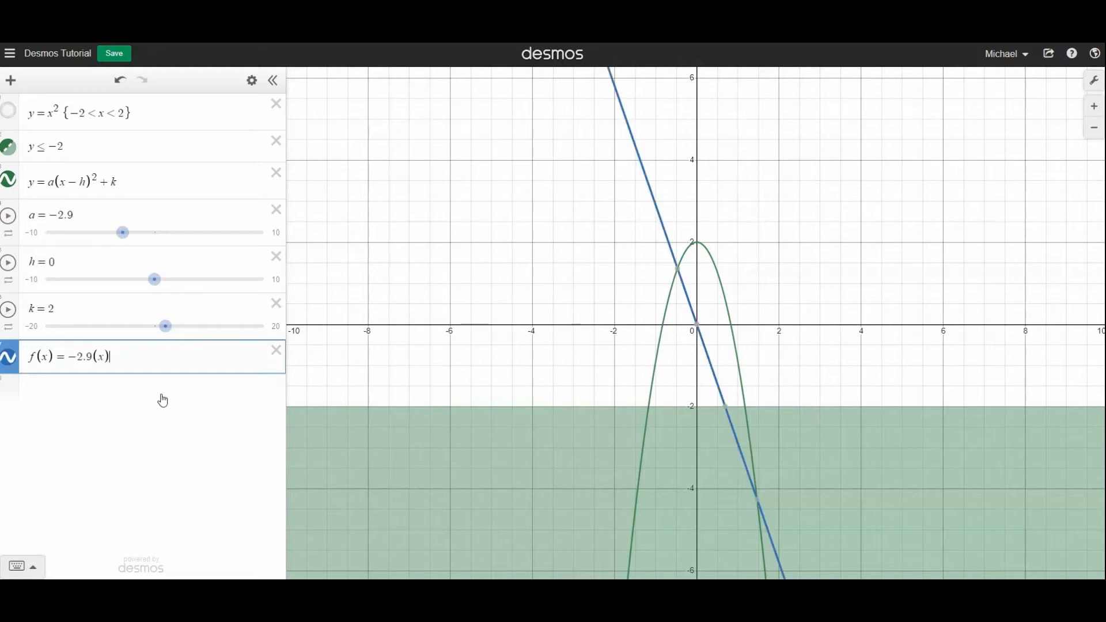
text(^2)
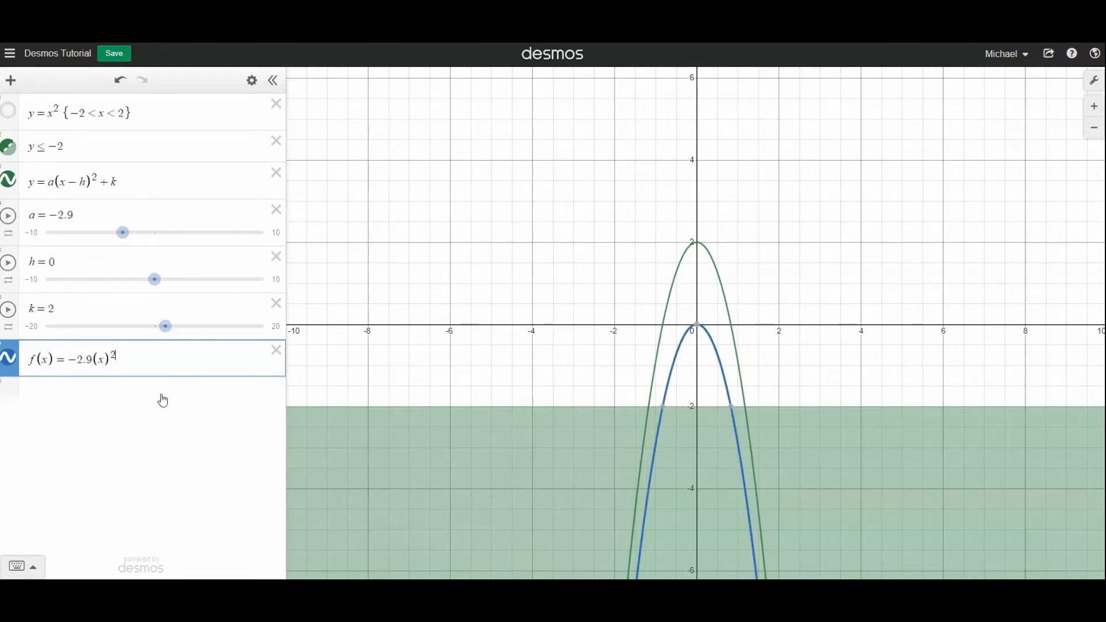
text(+2)
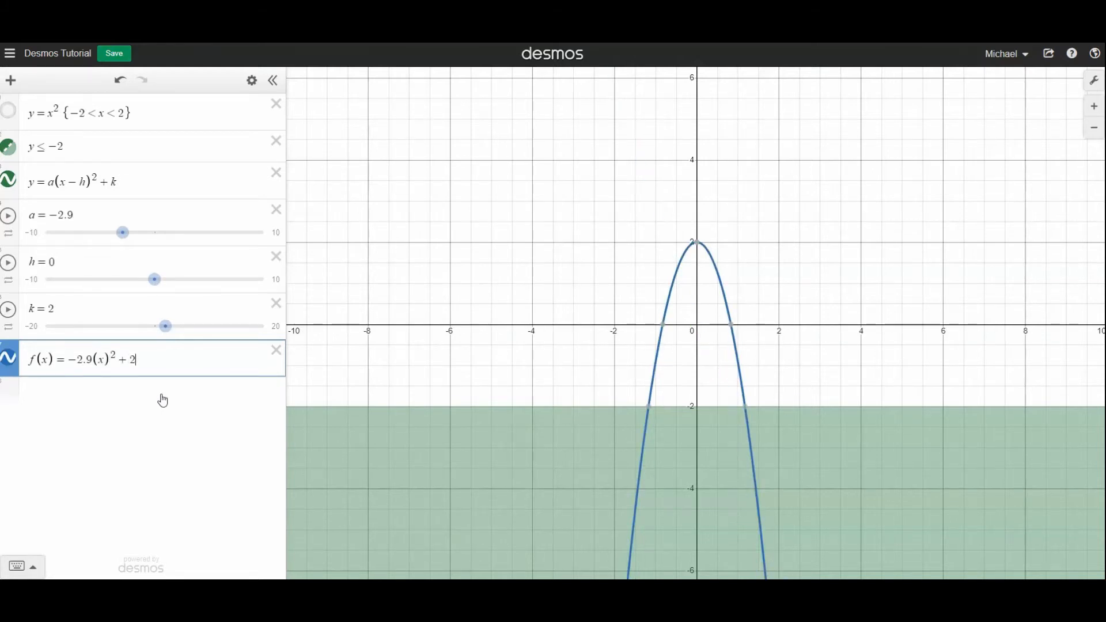
click(116, 398)
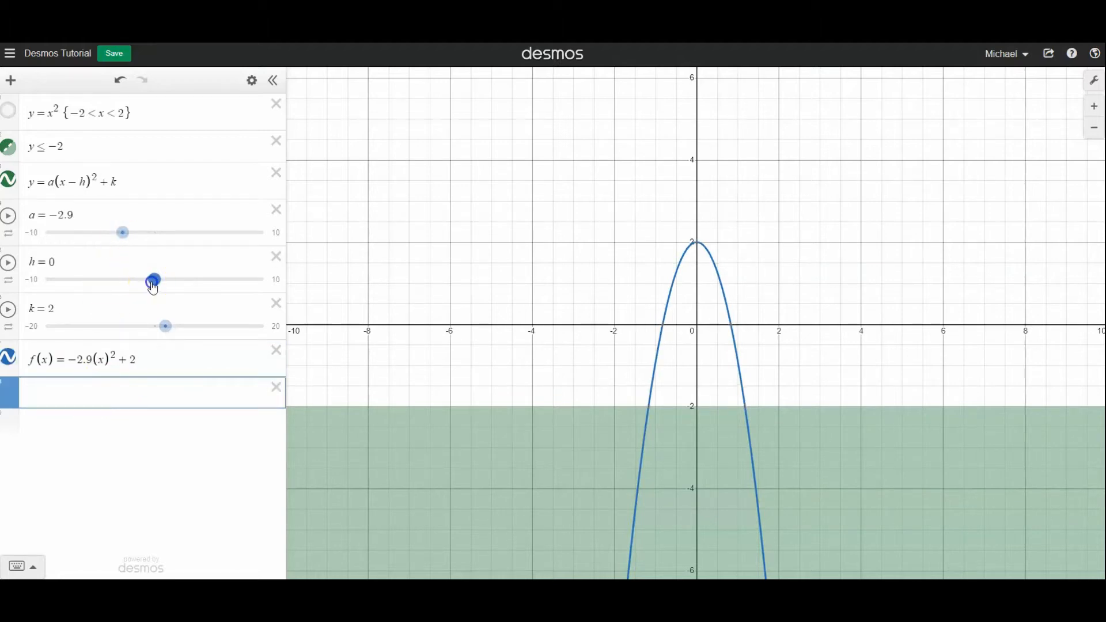
Step: Adjust the sliders to a = -4.9, h = 1.8 and k = 0 to move the parameterised parabola
drag(153, 287, 172, 279)
click(126, 247)
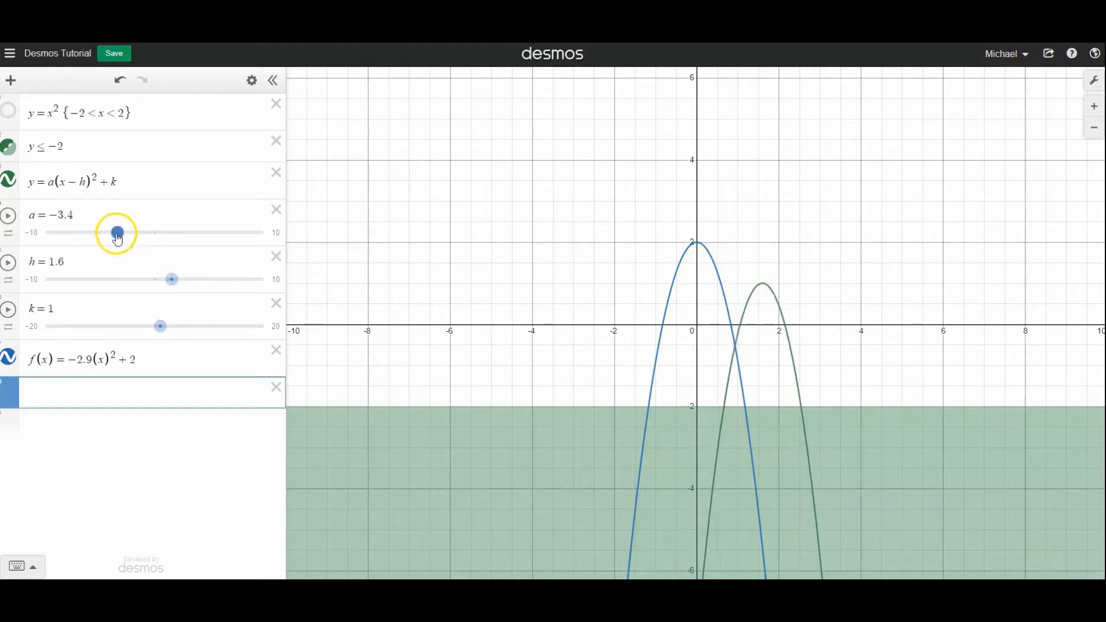
mouse_move(116, 234)
mouse_down()
mouse_move(129, 237)
mouse_move(102, 238)
mouse_up()
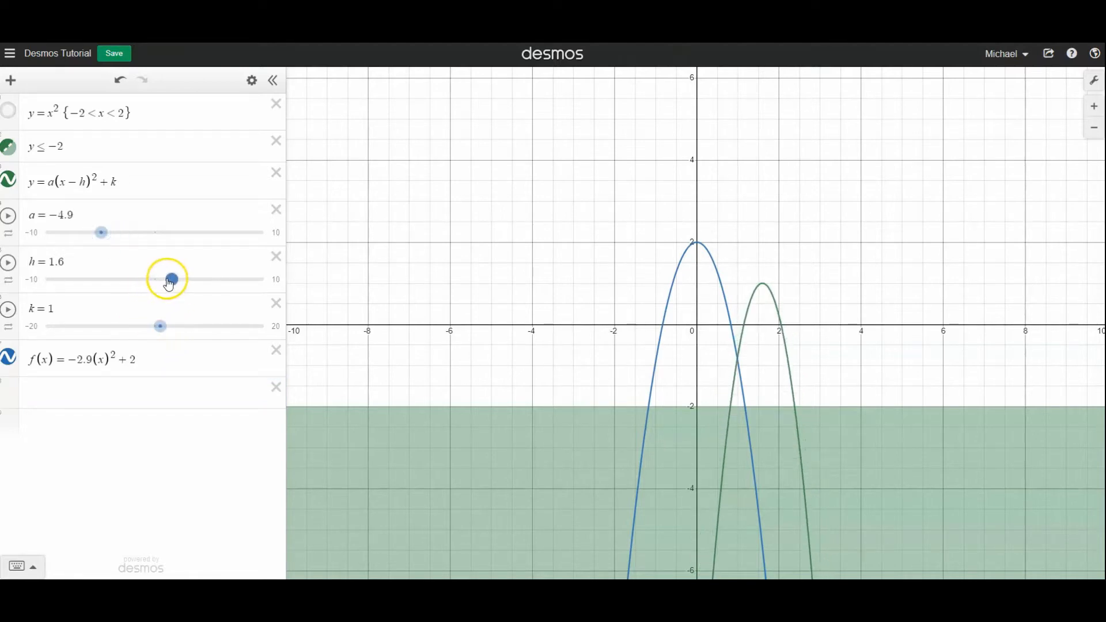
drag(169, 285, 173, 284)
click(161, 327)
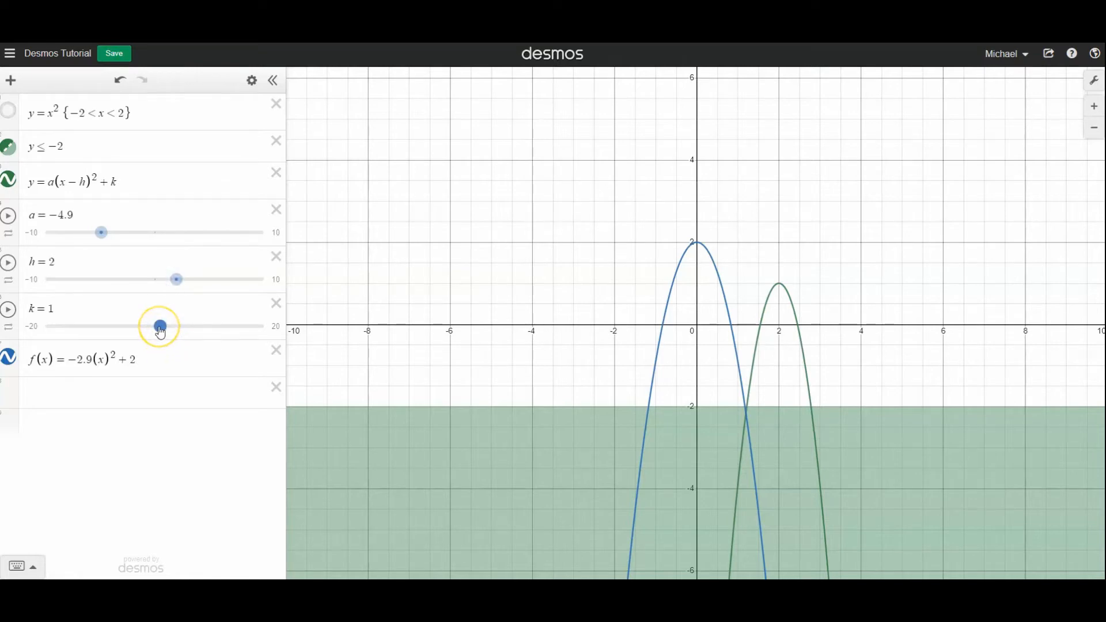
drag(161, 333, 156, 332)
drag(173, 280, 173, 287)
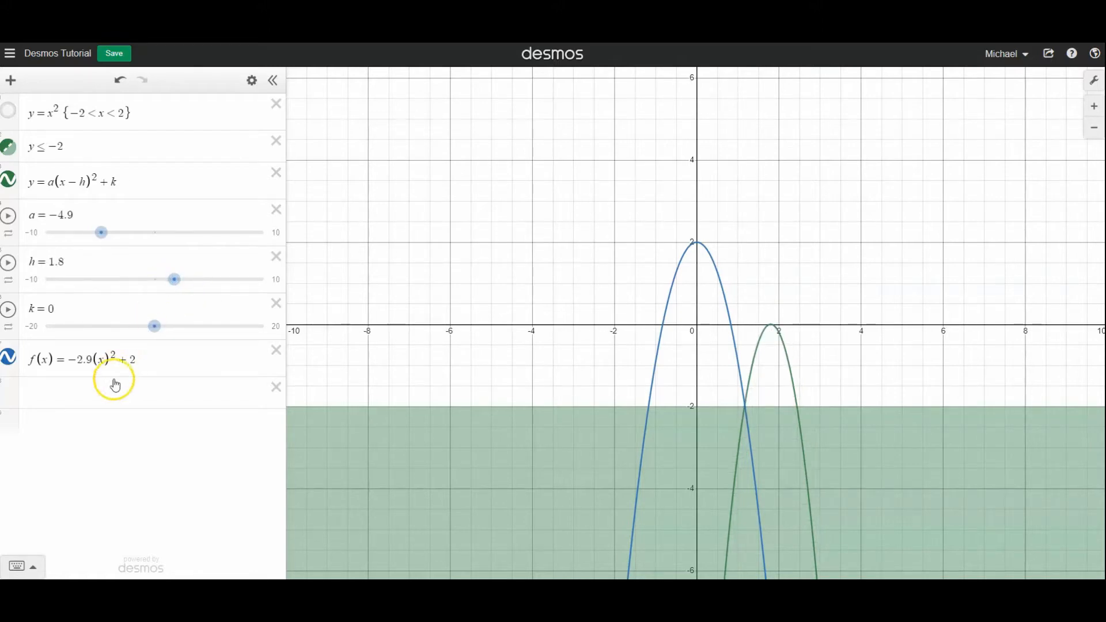
Step: Add the function g(x)=-4.9(x-1.8)^2 below f(x) and hide the y=a(x-h)^2+k curve
click(104, 395)
text(g(x))
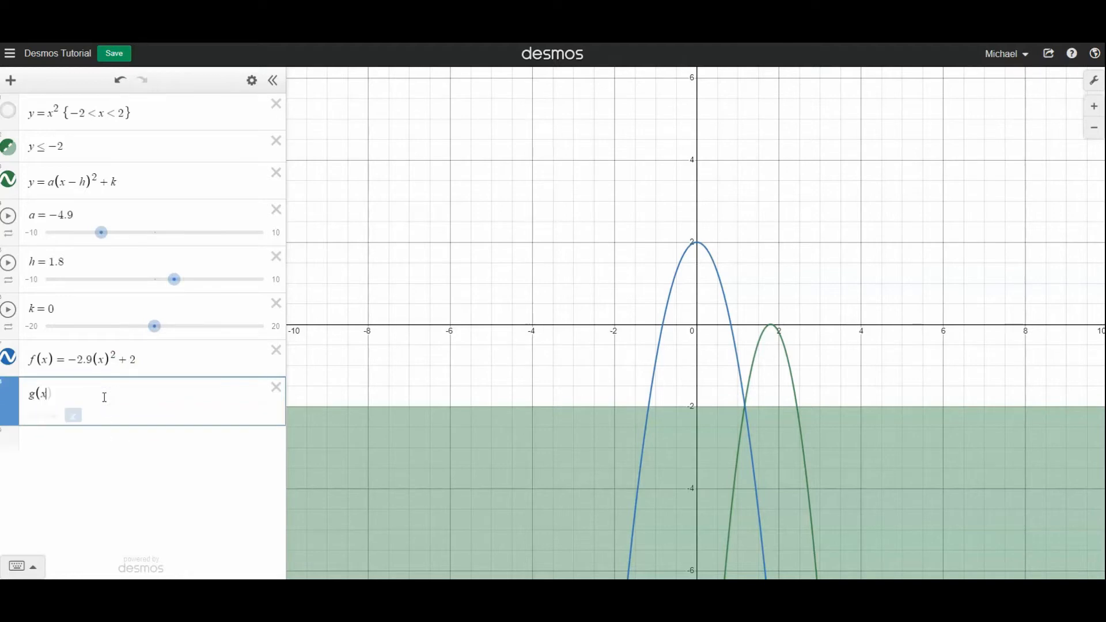
text(=)
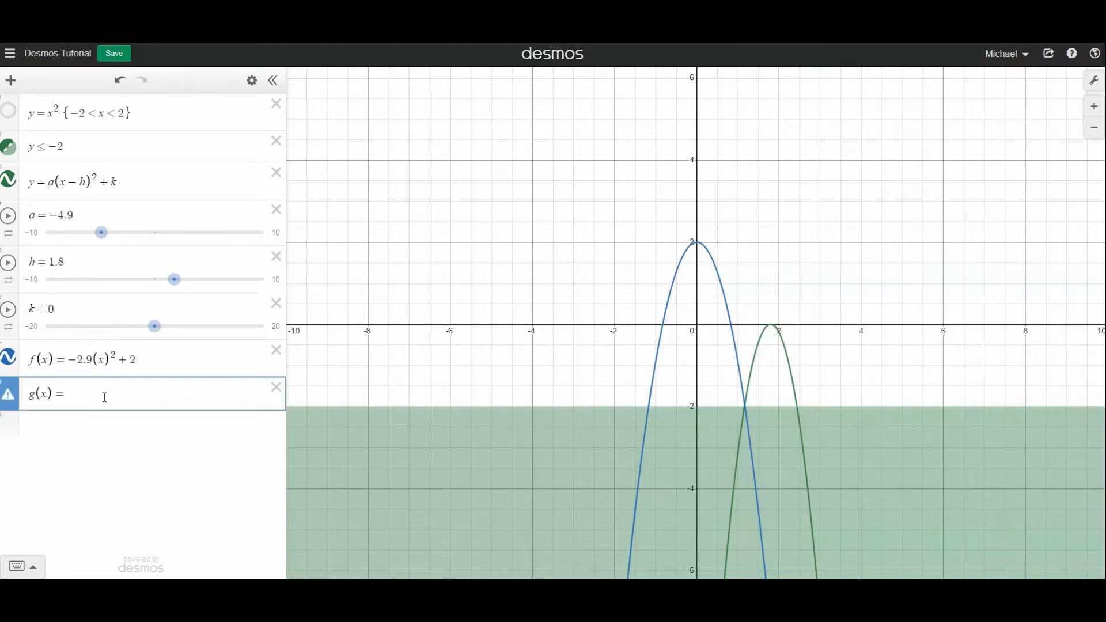
text(-4.9)
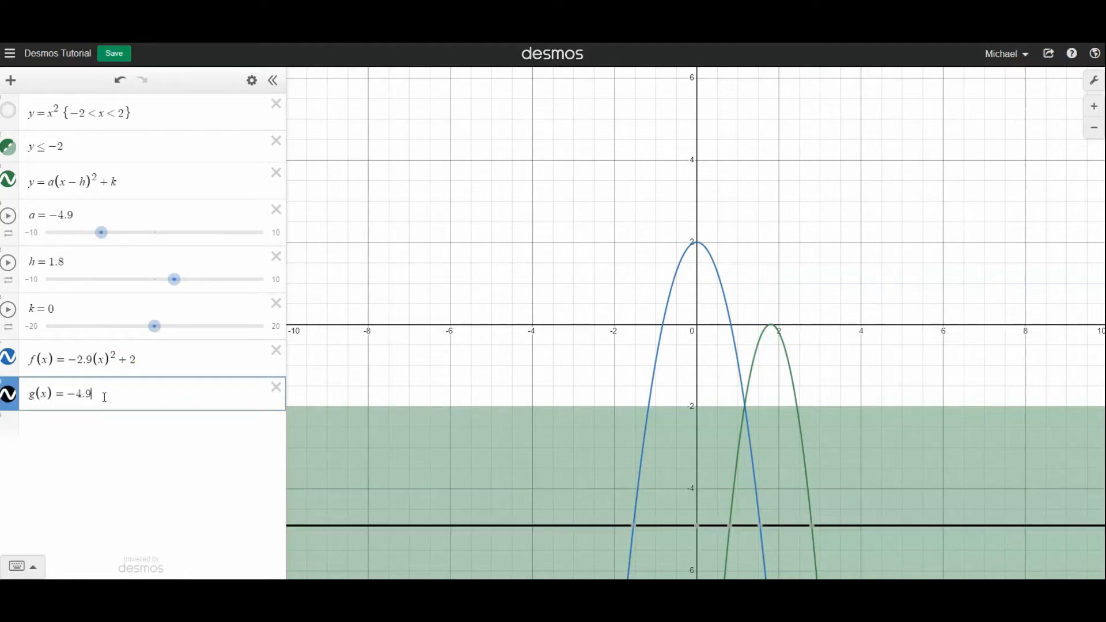
text((x)
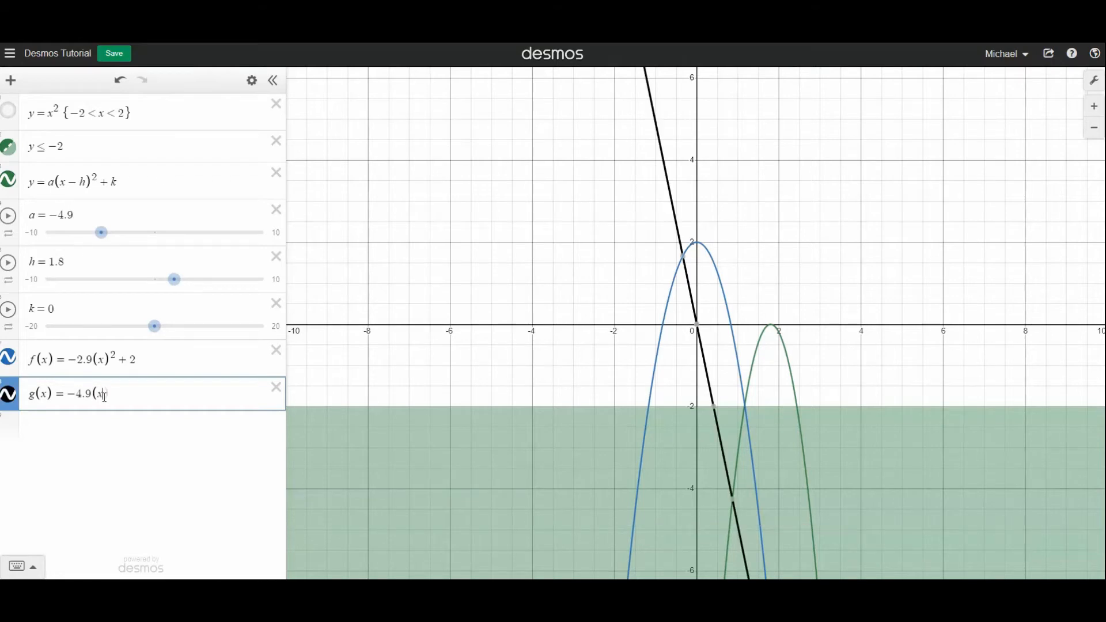
text(-1)
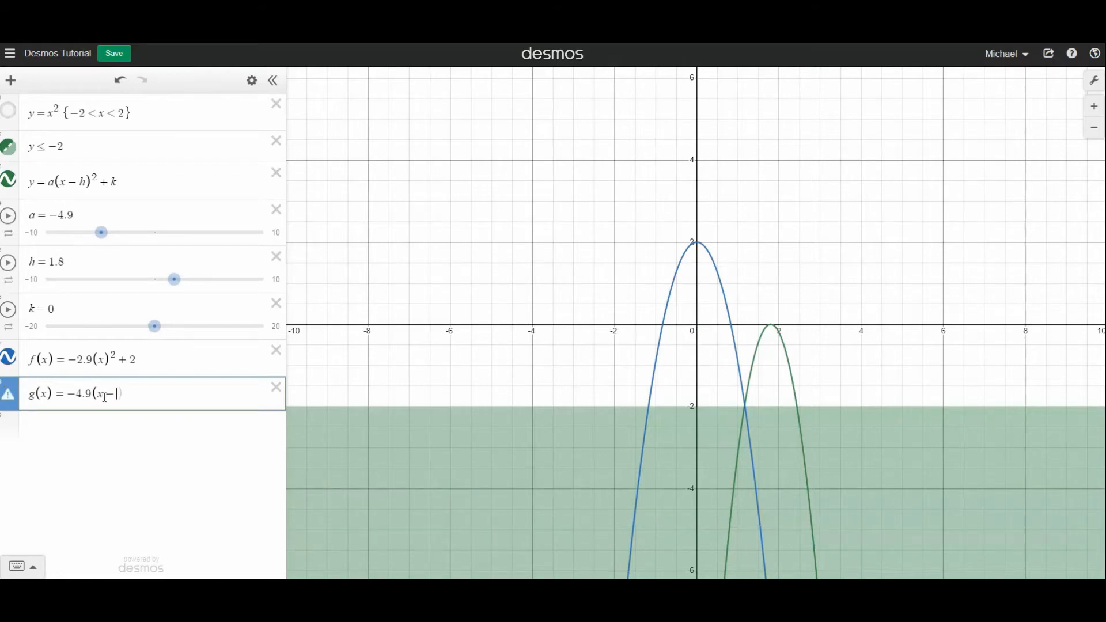
text(.8)^2)
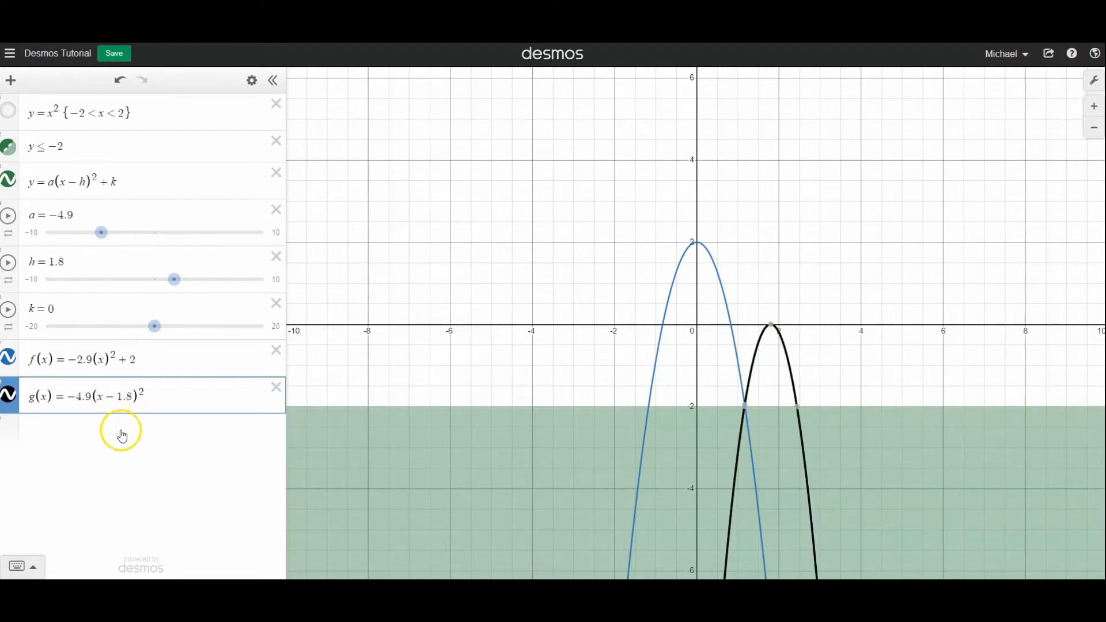
click(8, 185)
Step: Add a piecewise function h(x) below g(x) that equals f(x) for -1.2<x<1.2, reading the bounds from the graph's intersection points
click(93, 435)
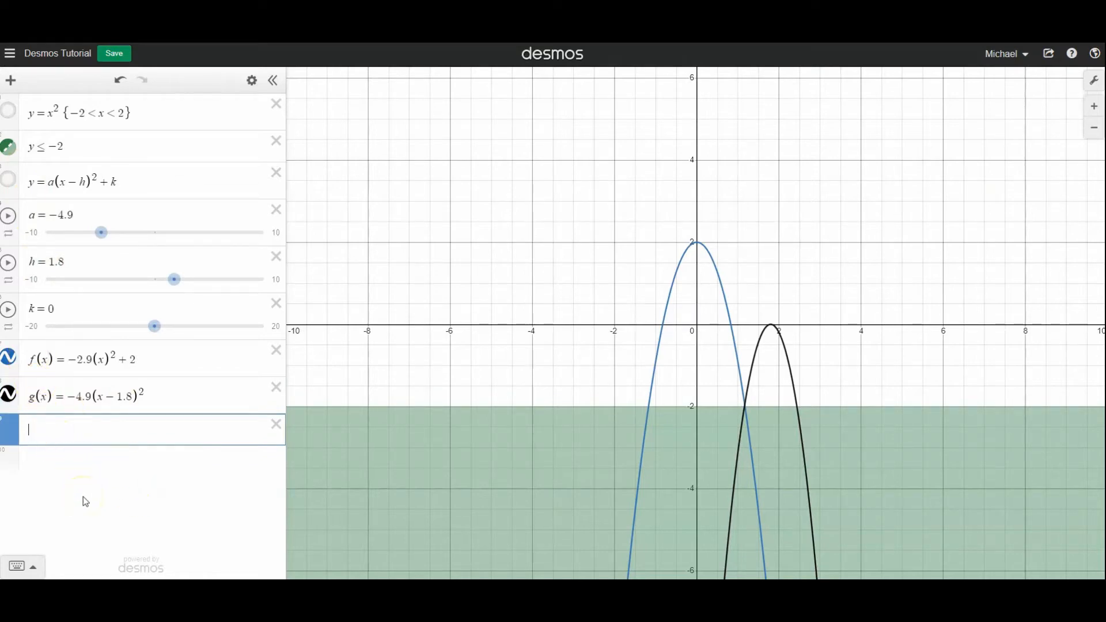
text(h()
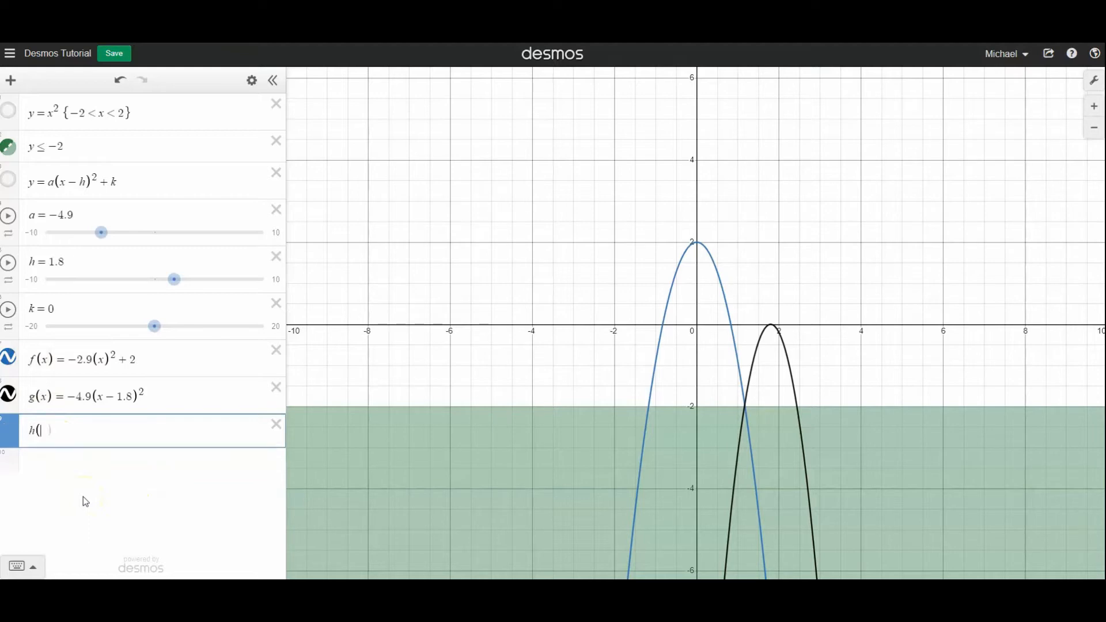
text(x) = {)
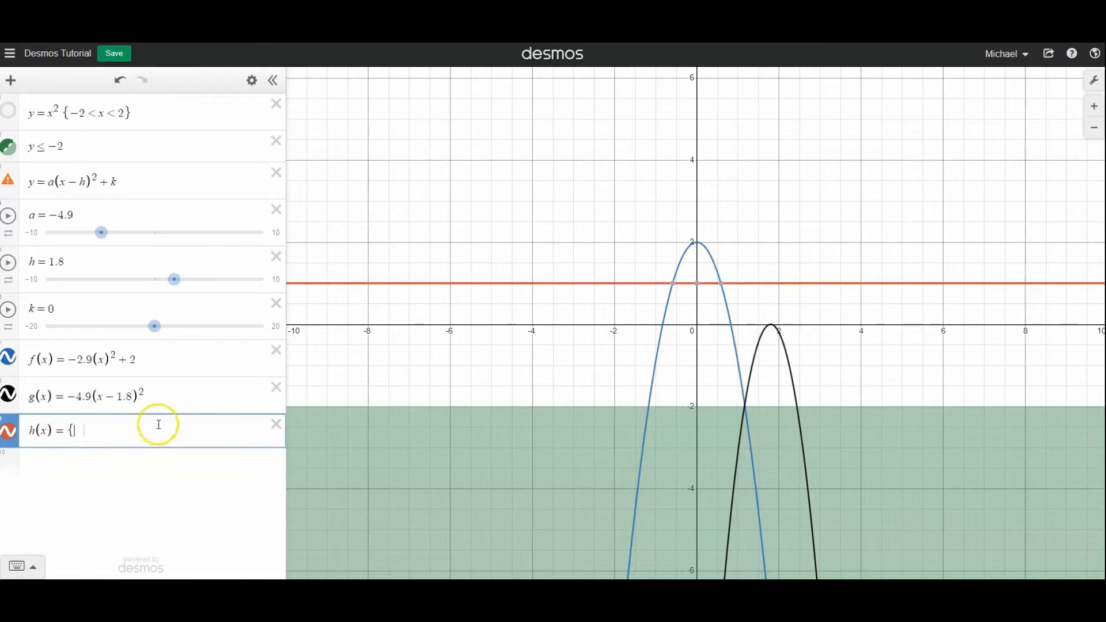
click(649, 408)
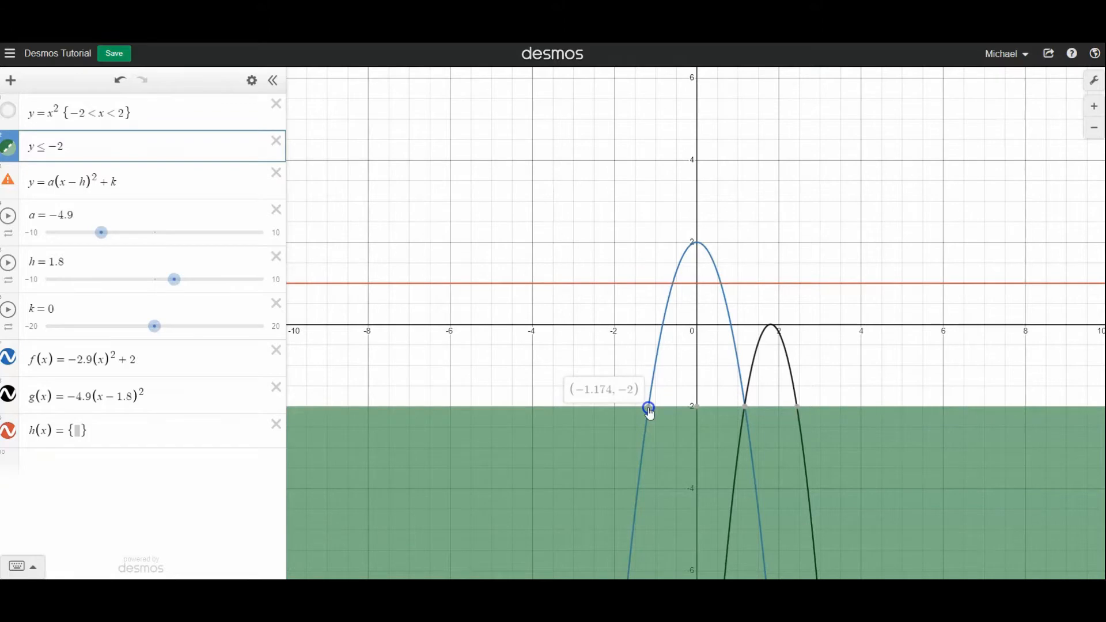
click(80, 427)
text(-1.2)
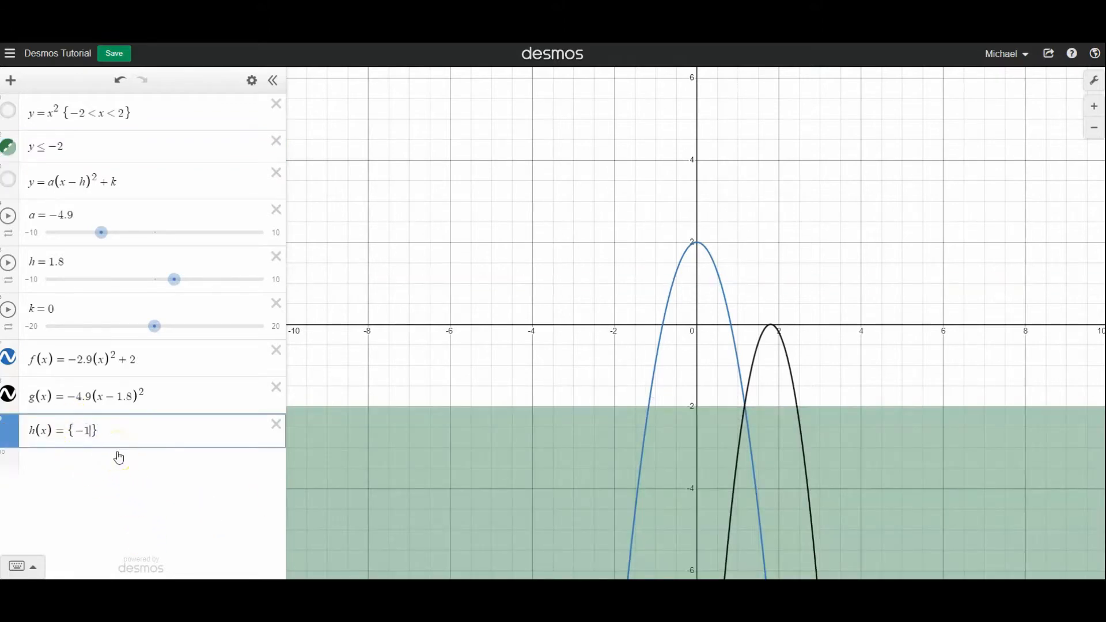
text(<x<)
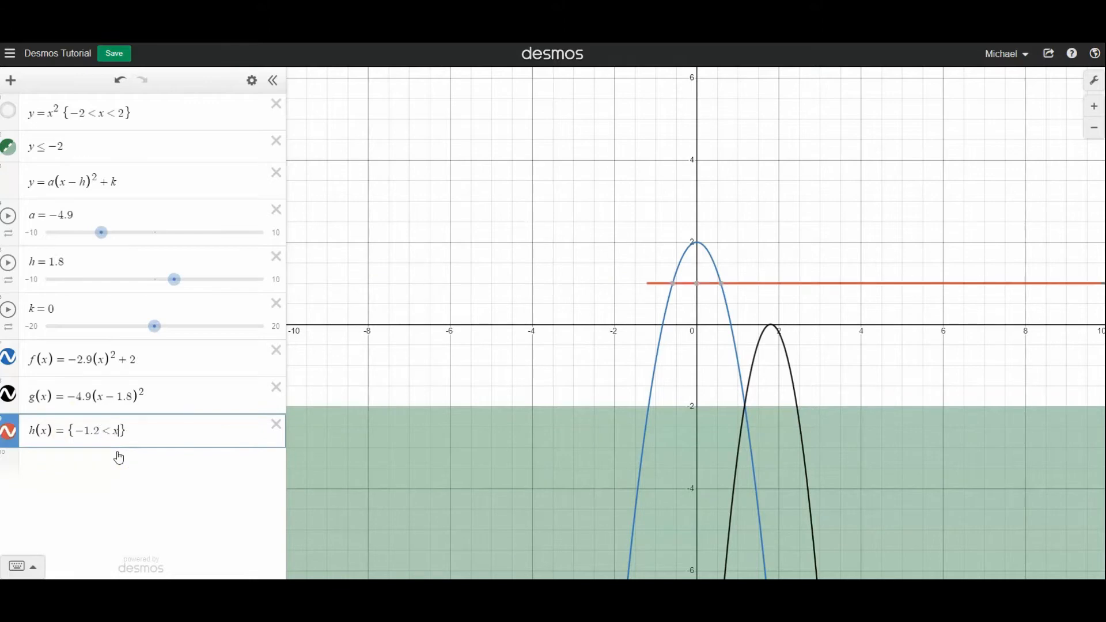
click(746, 410)
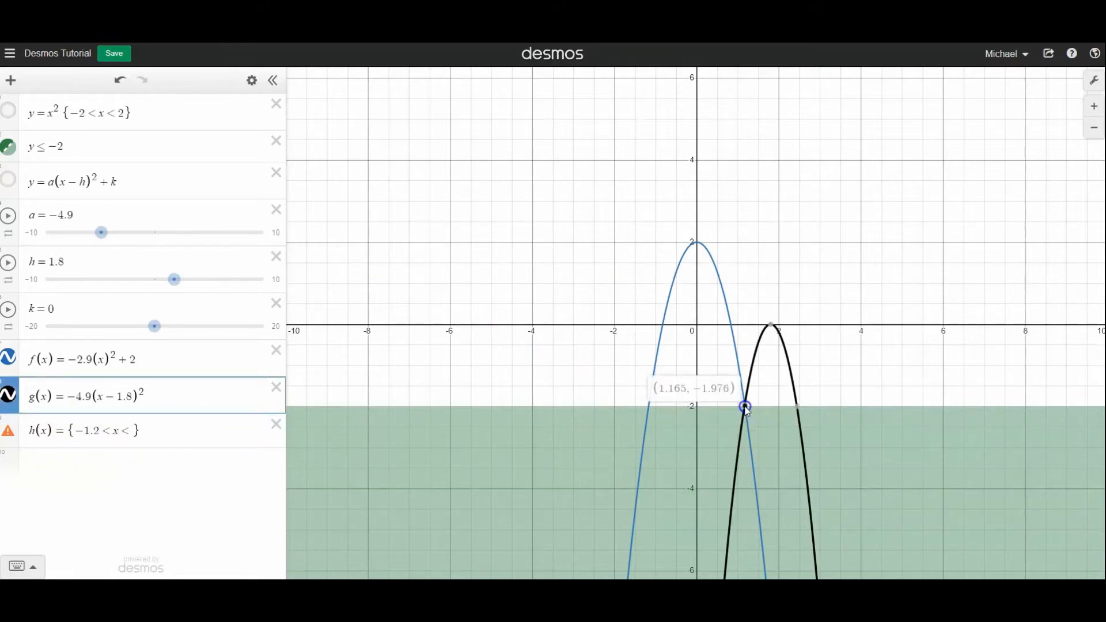
click(130, 432)
text(1.2)
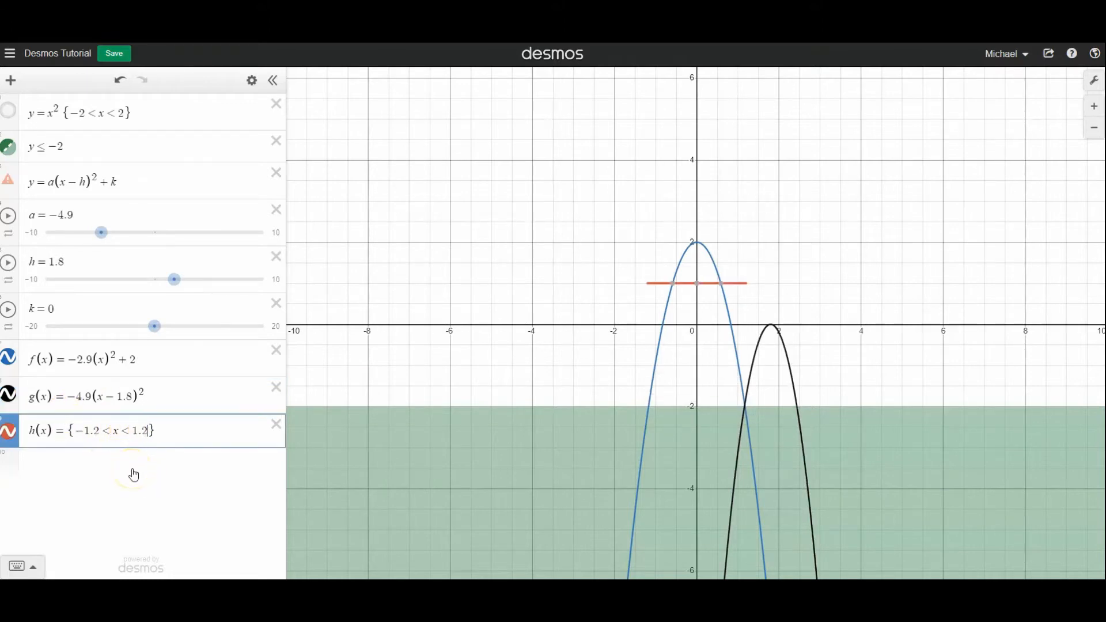
text(:)
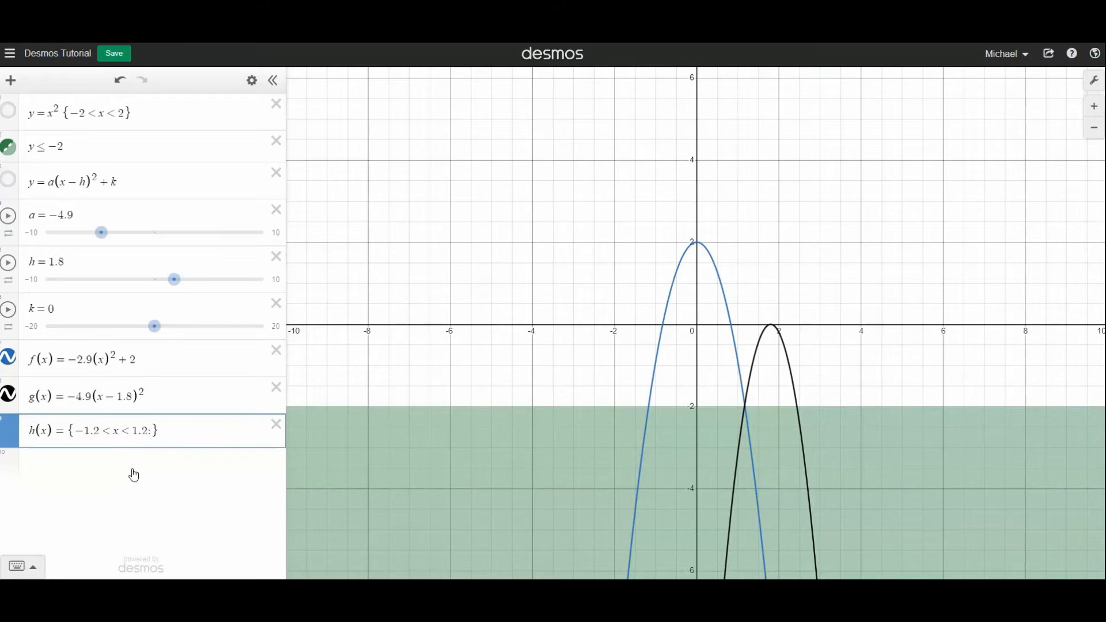
text(f(x))
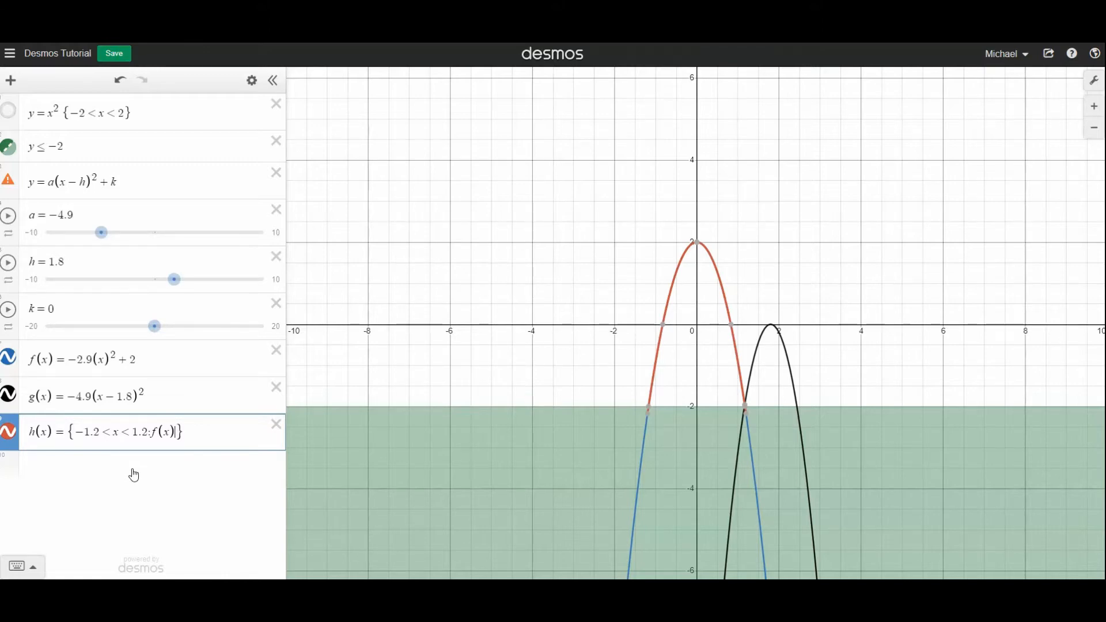
Step: Add a second piece to h(x) that equals g(x) for 1.2<x<2.4, and hide the f(x) and g(x) curves
text(,)
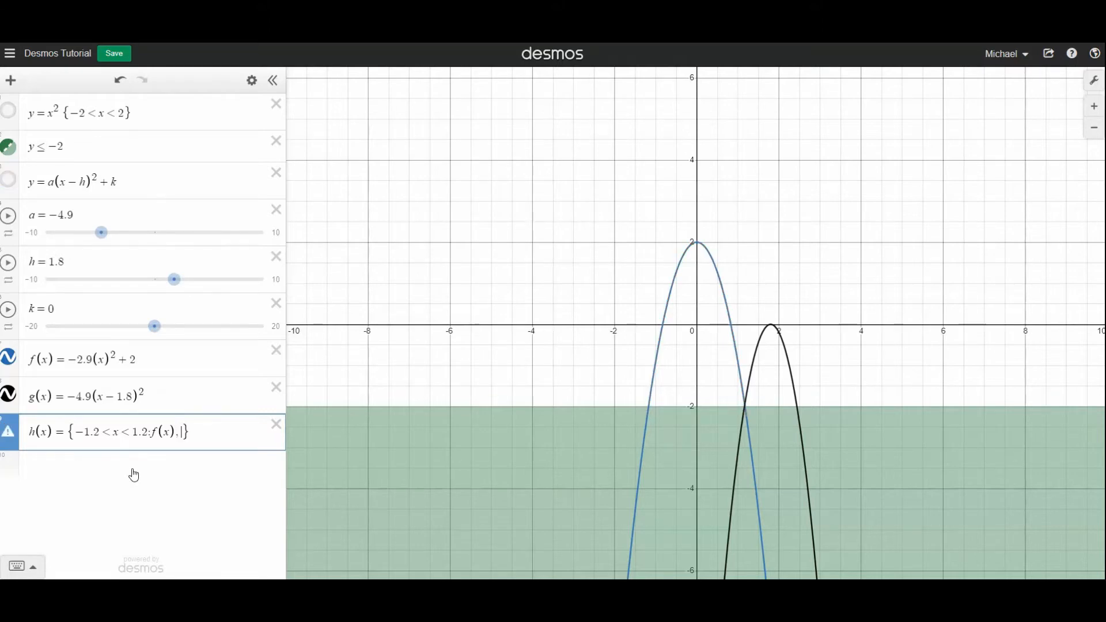
text(-)
key(BackSpace)
text(1.2 )
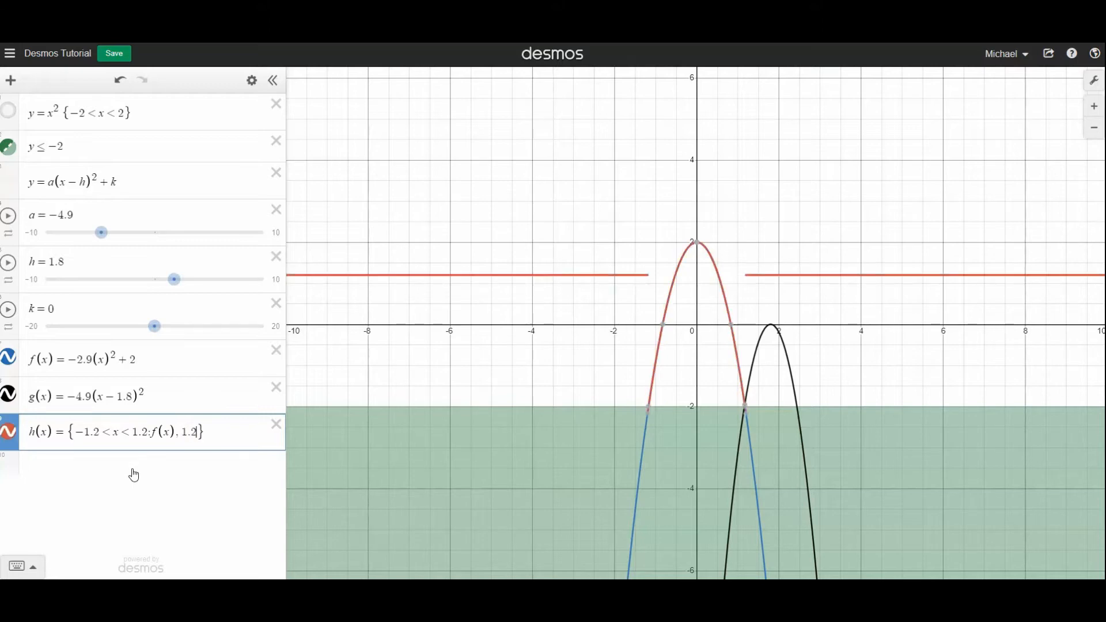
text(< x <)
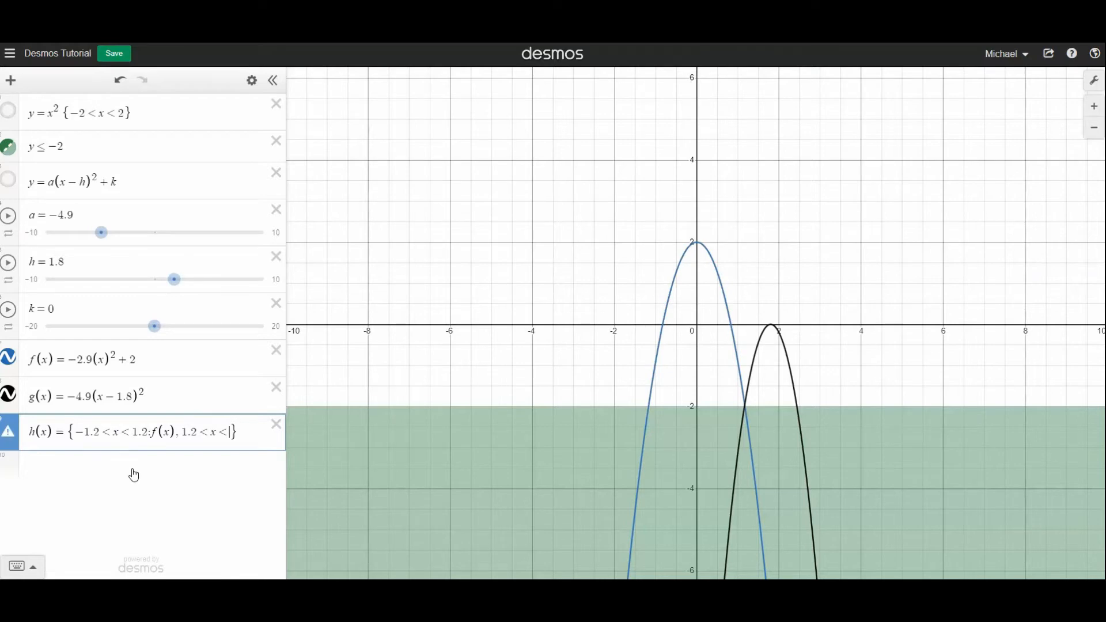
click(797, 407)
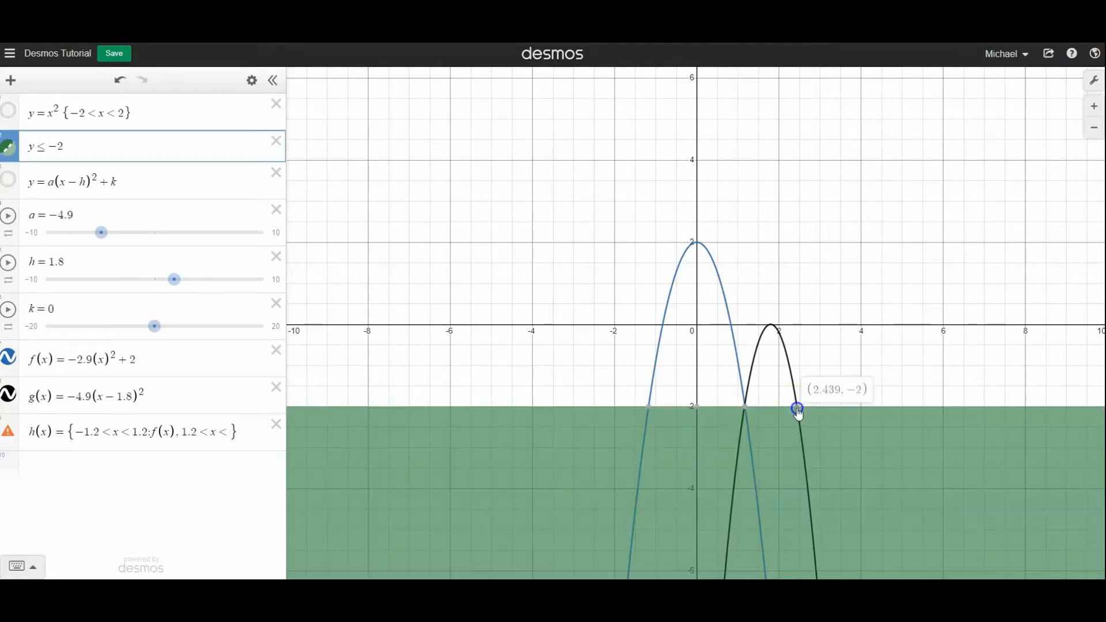
click(229, 432)
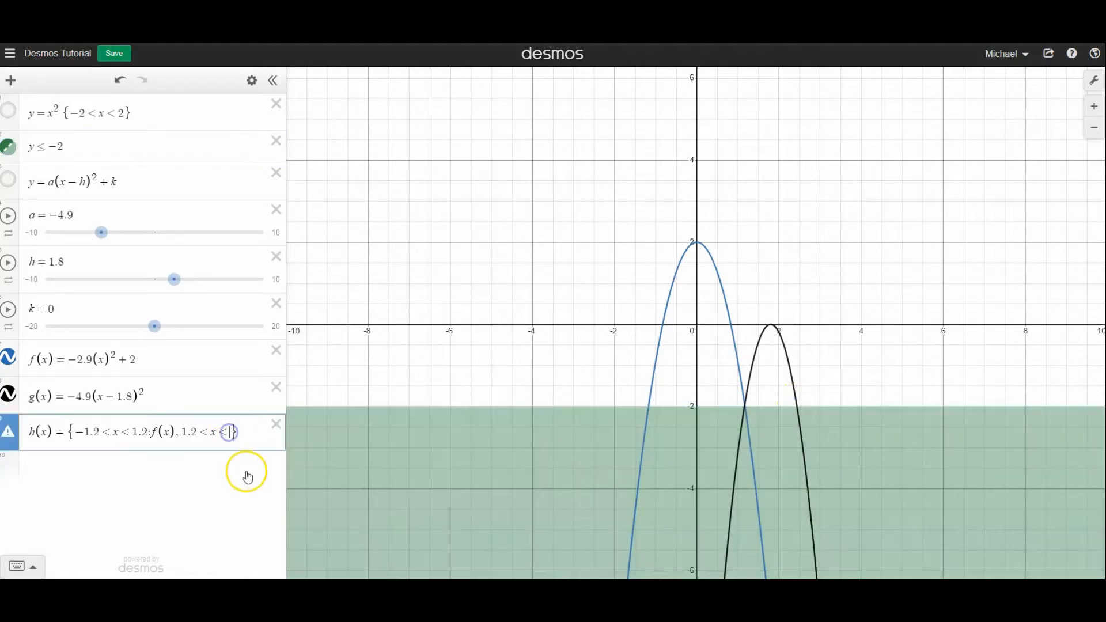
text(2.4)
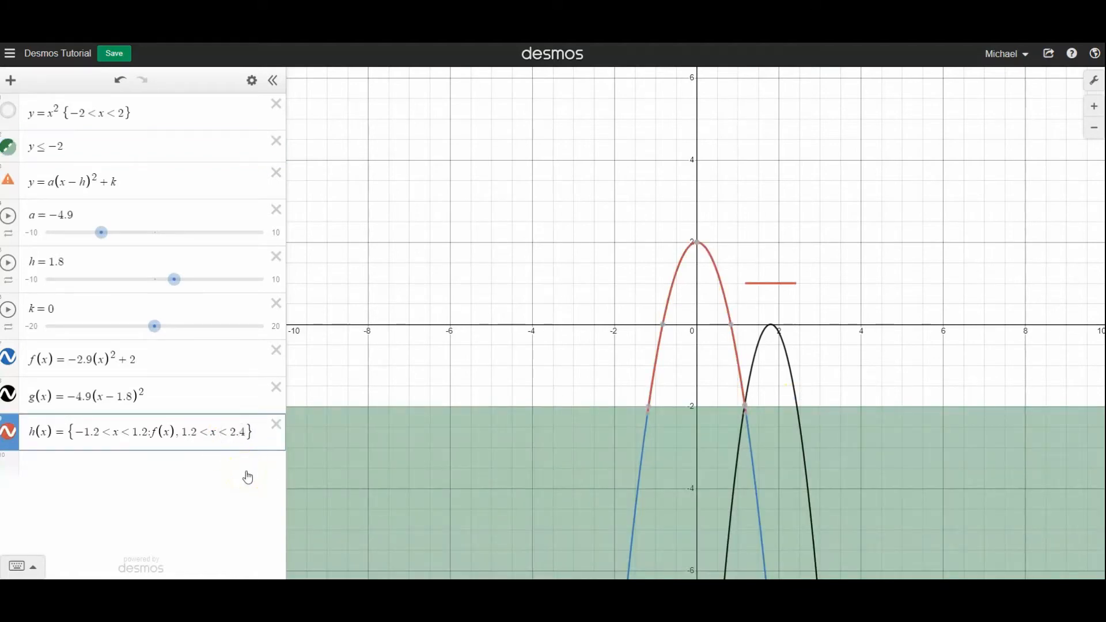
text(:g(x)
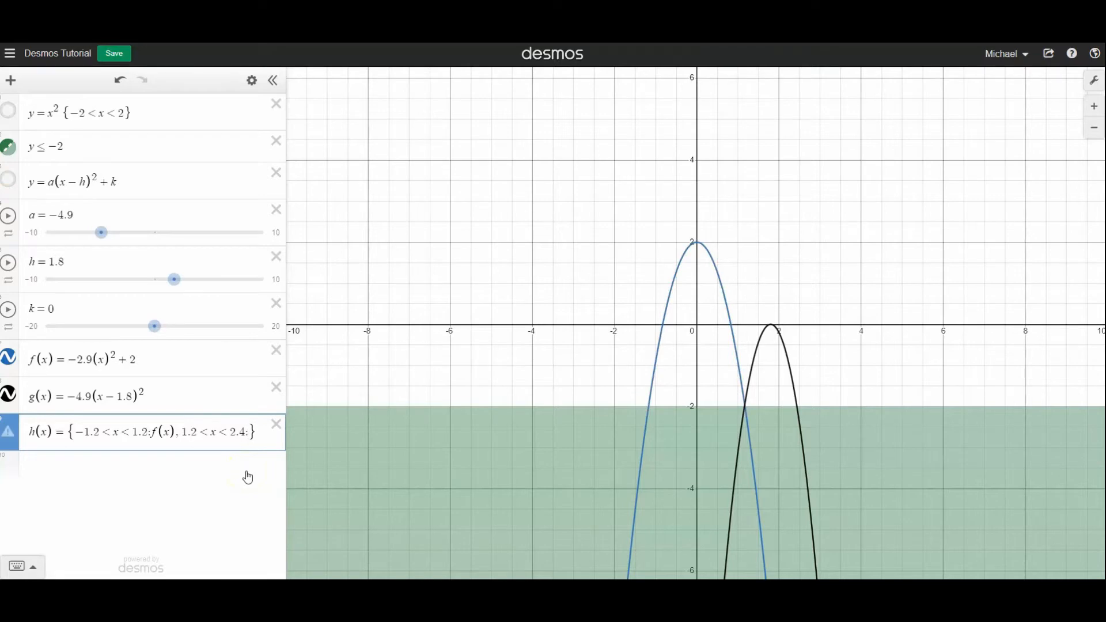
text())
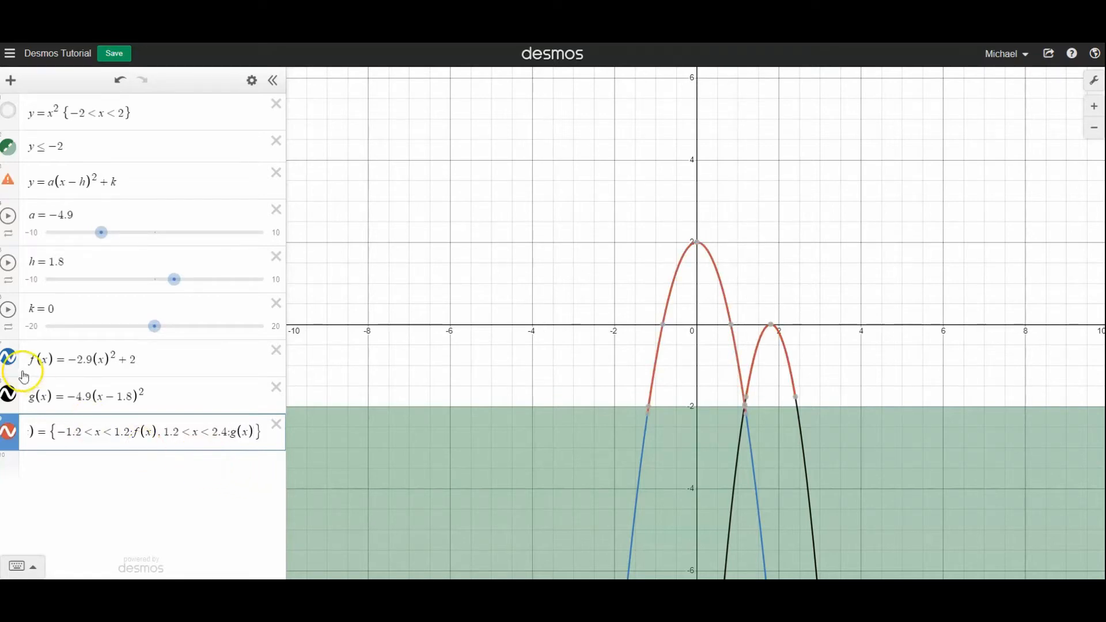
click(9, 358)
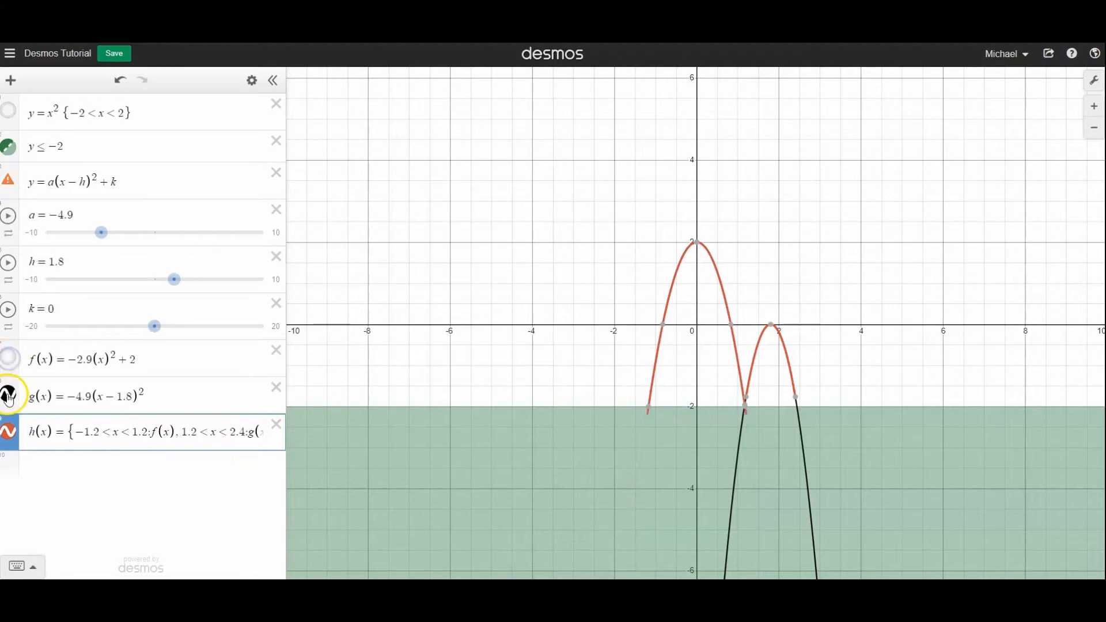
click(9, 395)
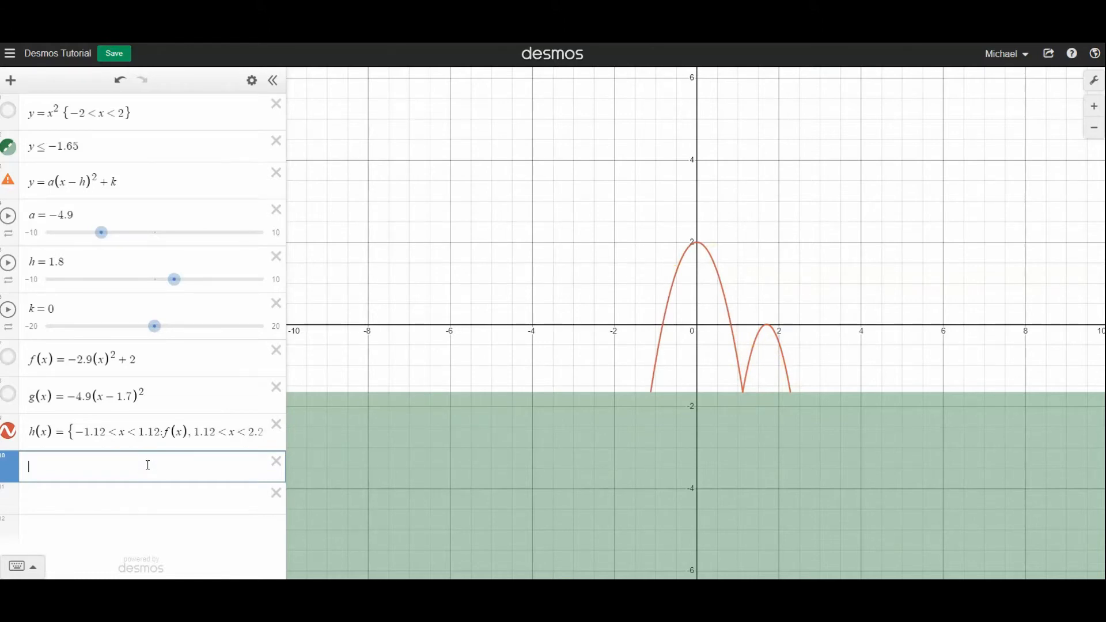
Step: Plot the point (2,2) below h(x) and show its label with the text Point
text((2)
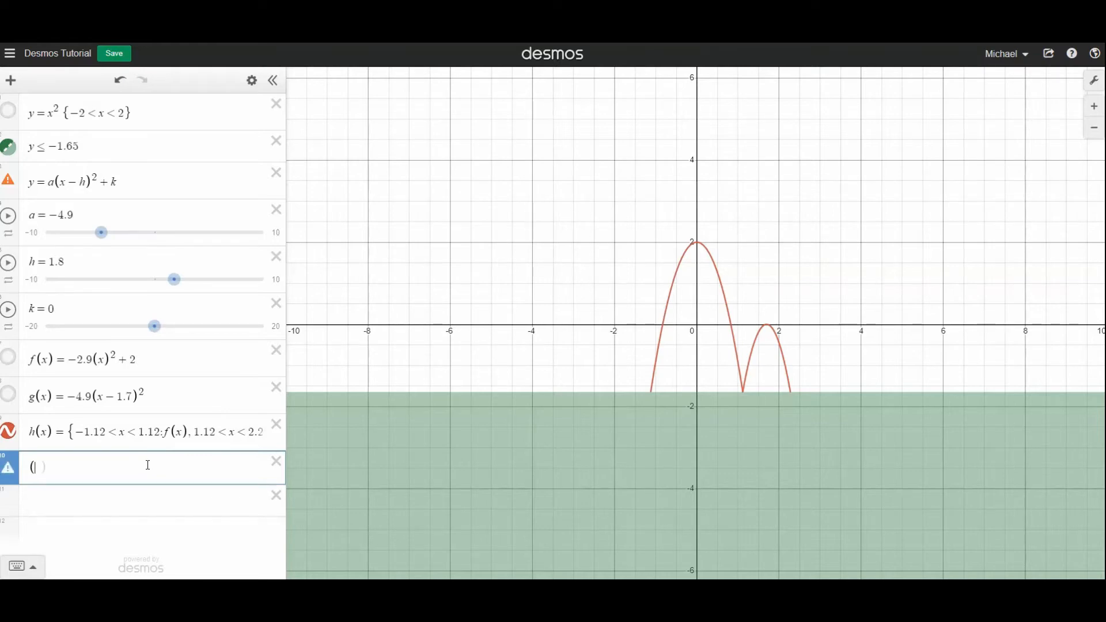
text(,))
text(2,2)
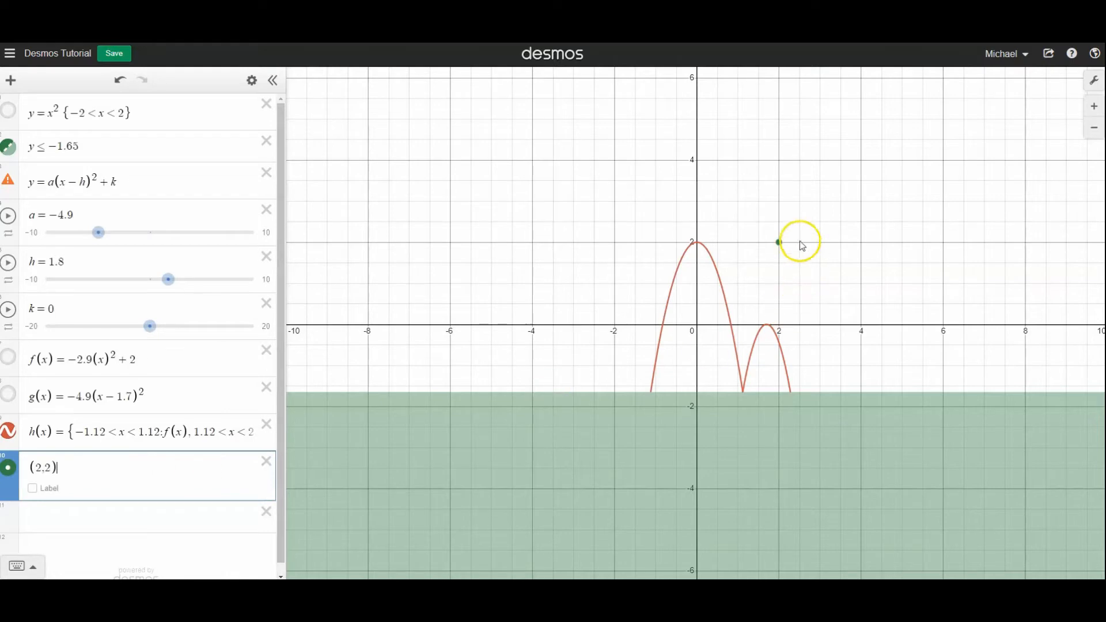
click(32, 490)
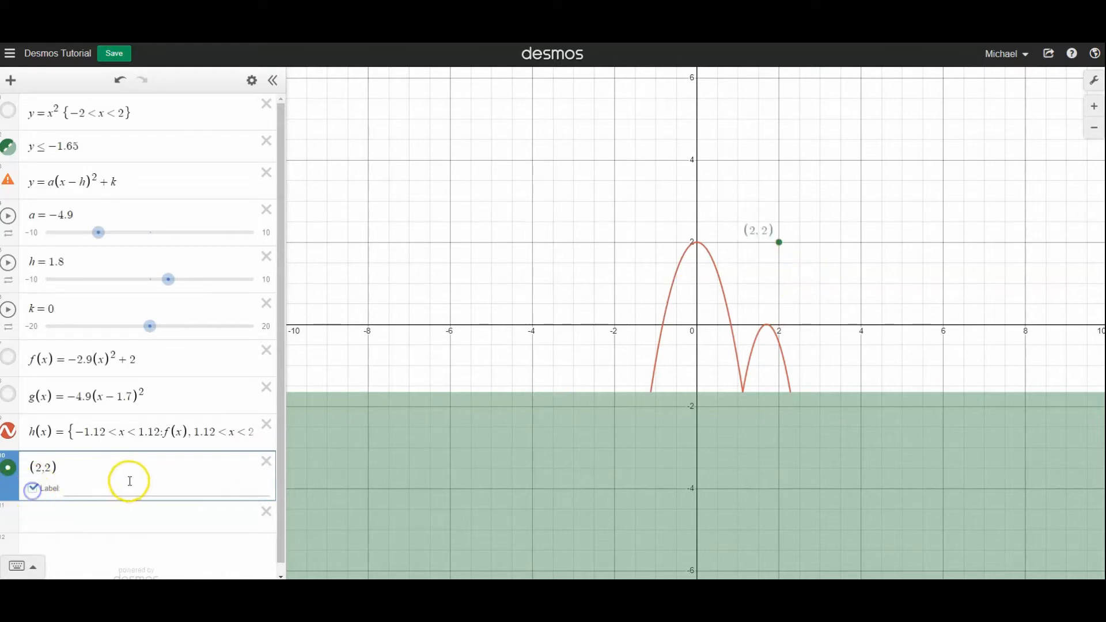
click(135, 488)
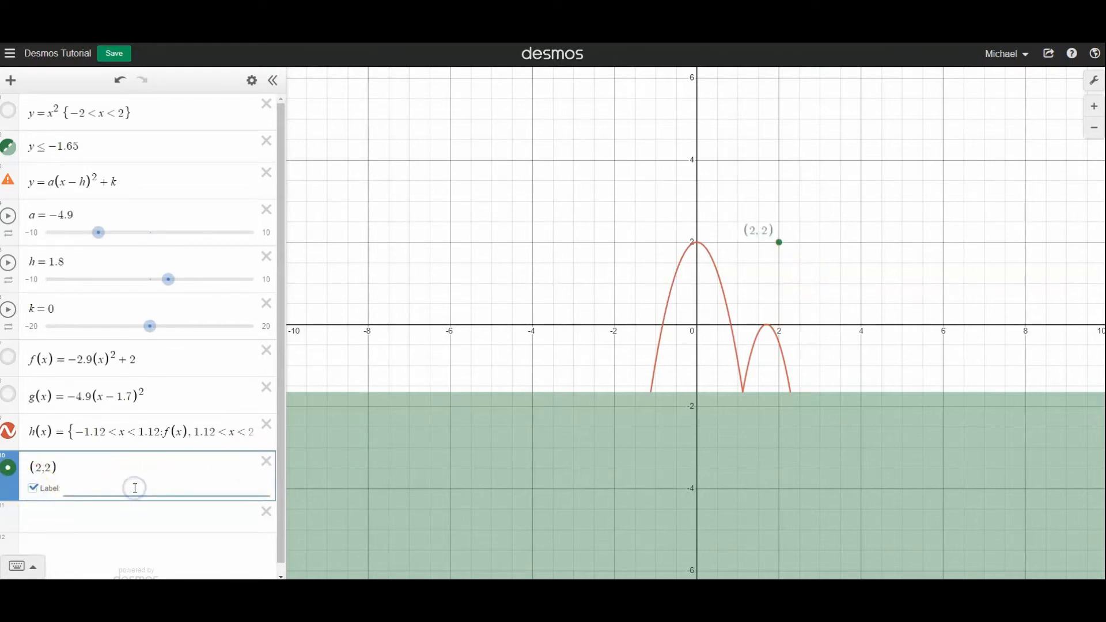
text(Point)
Step: Add the line L_ine=x, with "ine" as a subscript, in the expression below the point
click(115, 518)
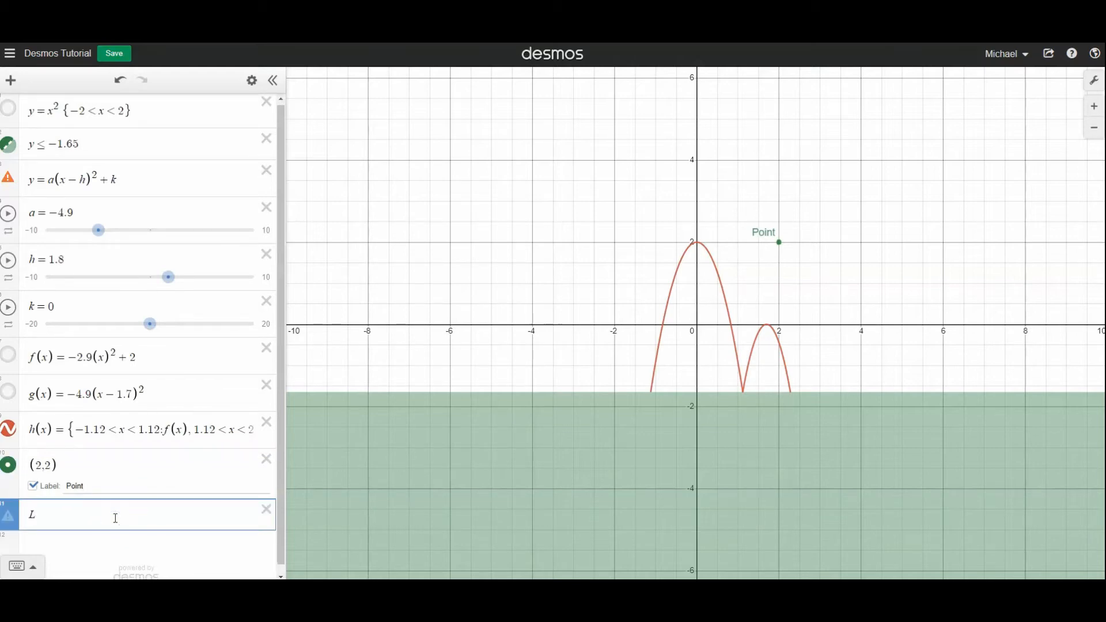
text(L_ine=)
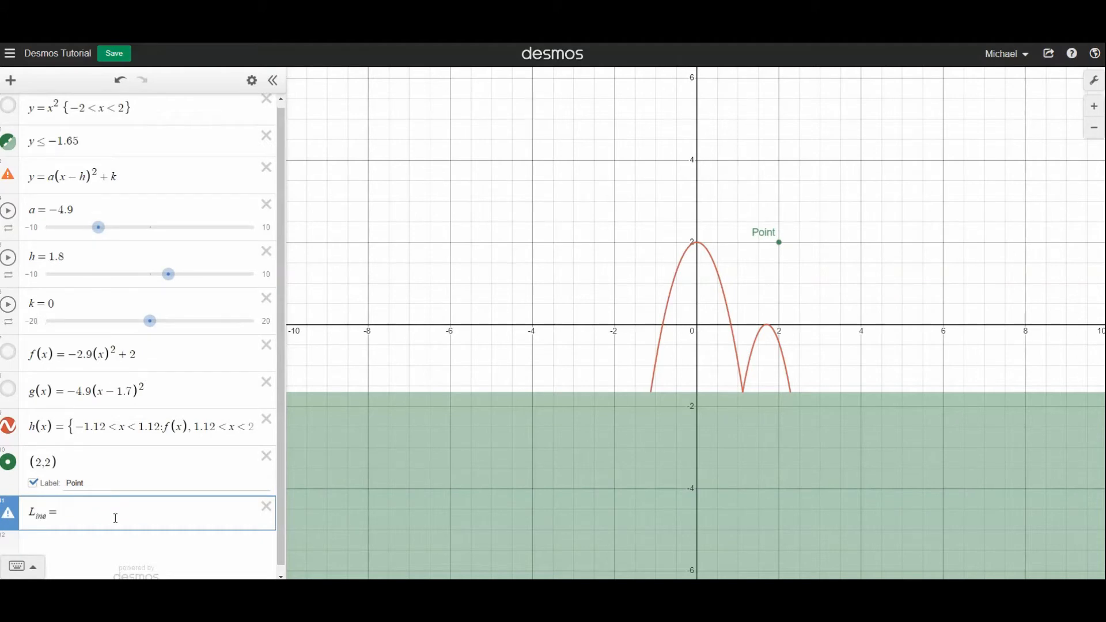
text(x)
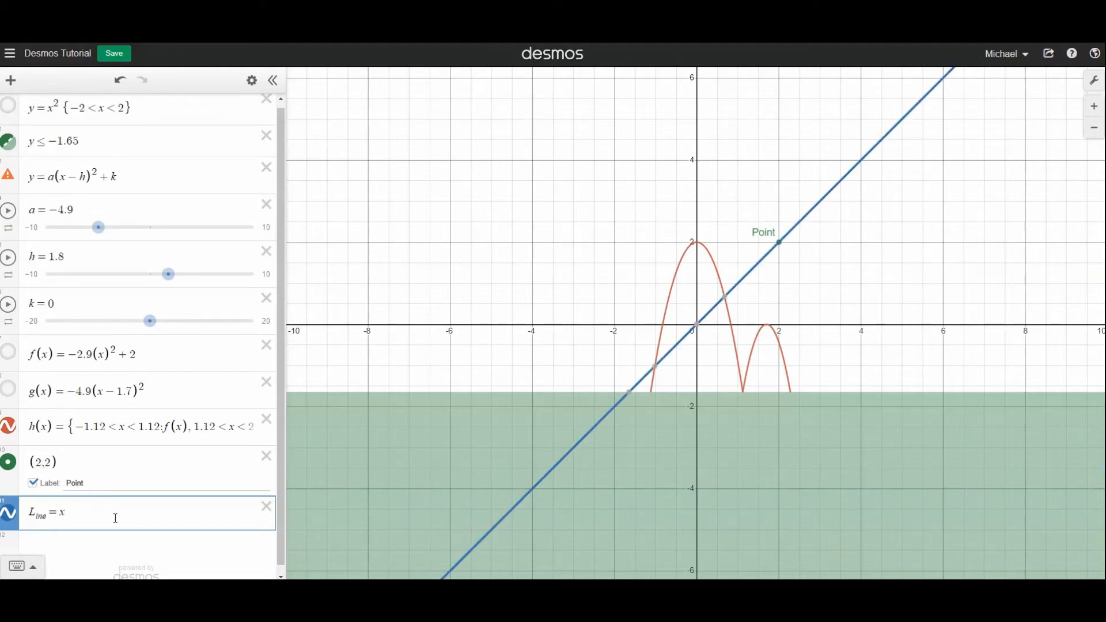
Step: Relabel the point (2,2) as Line, and hide both the point's marker and the L_ine=x graph
click(101, 481)
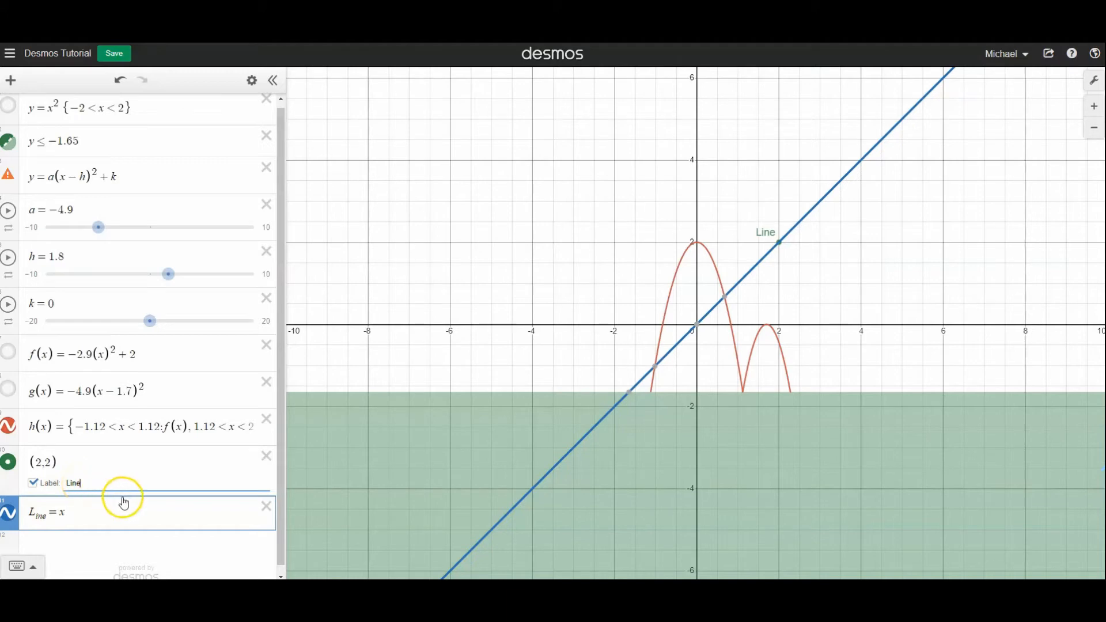
click(9, 462)
click(9, 512)
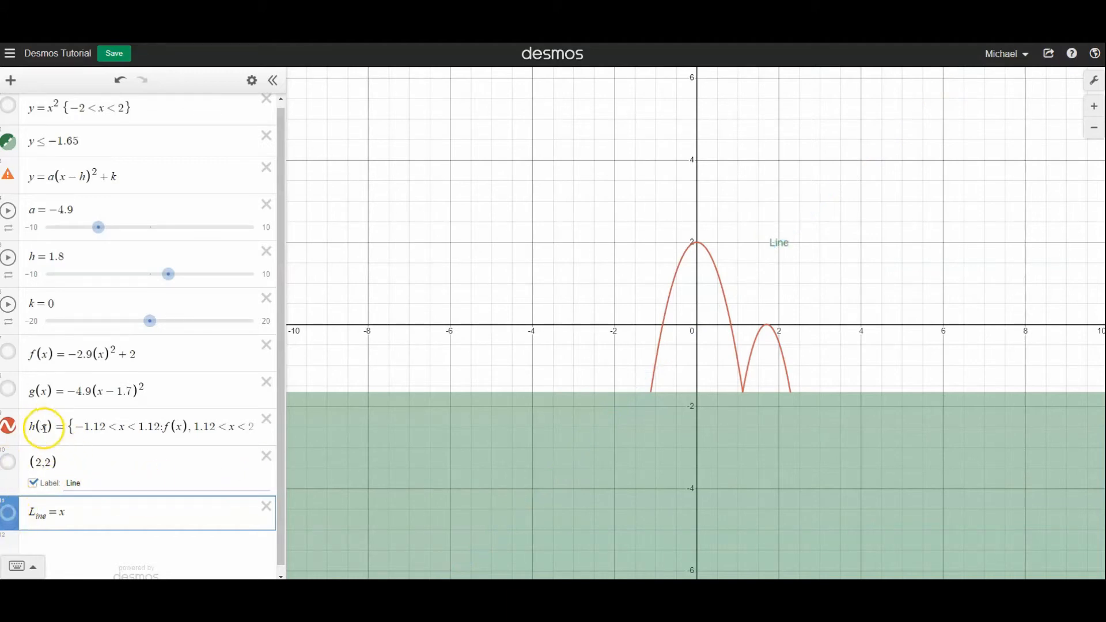
Step: Add the point (b,h(b)) as a new expression below L_ine=x
drag(281, 455, 281, 479)
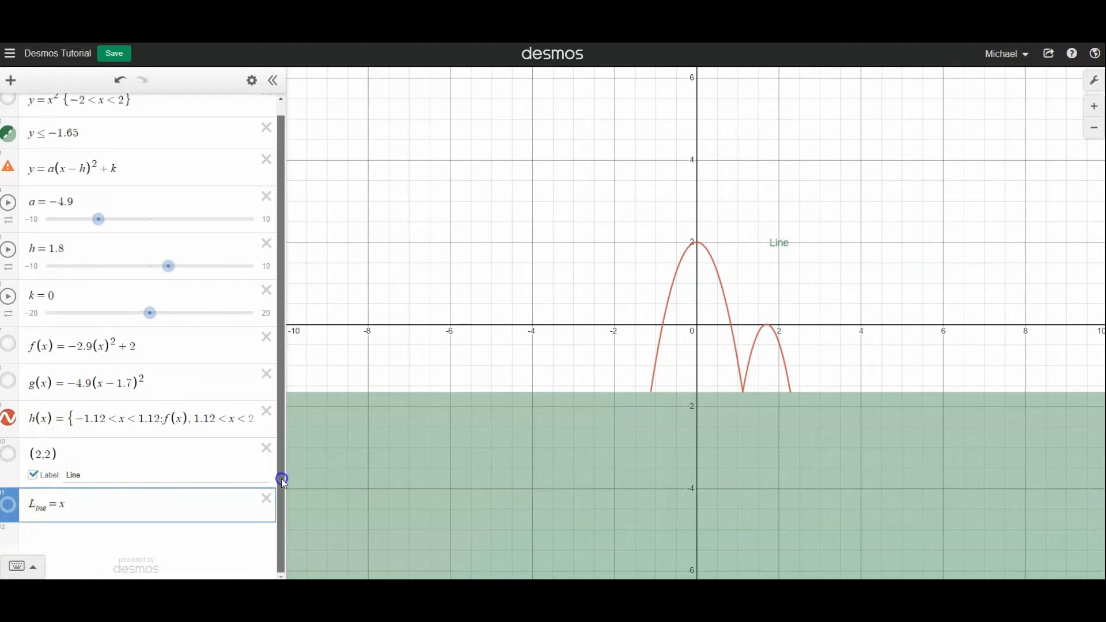
click(173, 531)
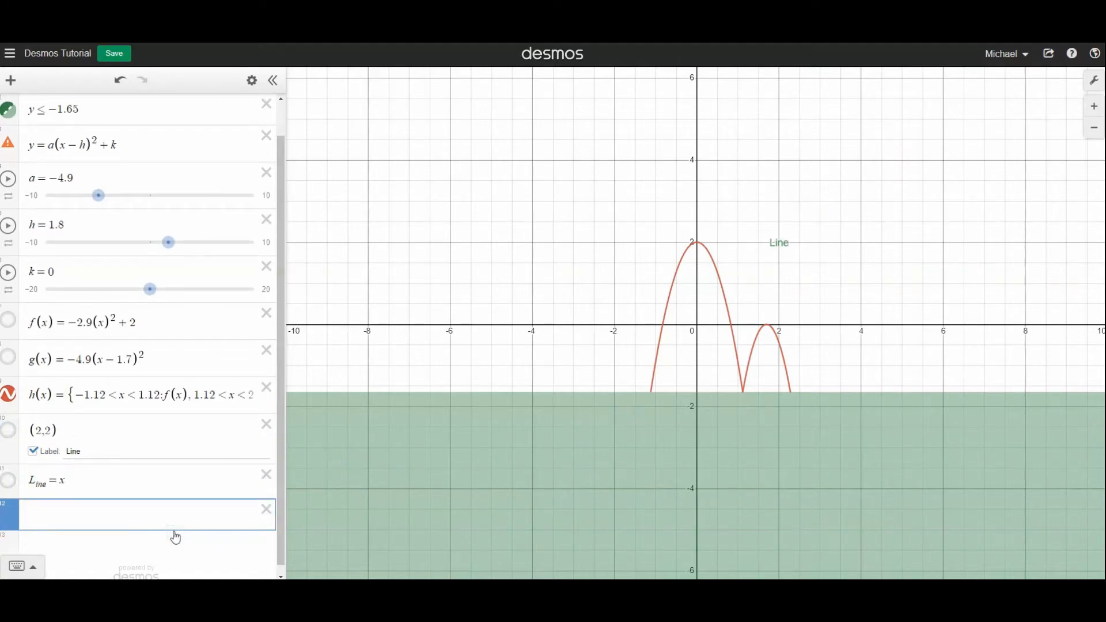
text((b)
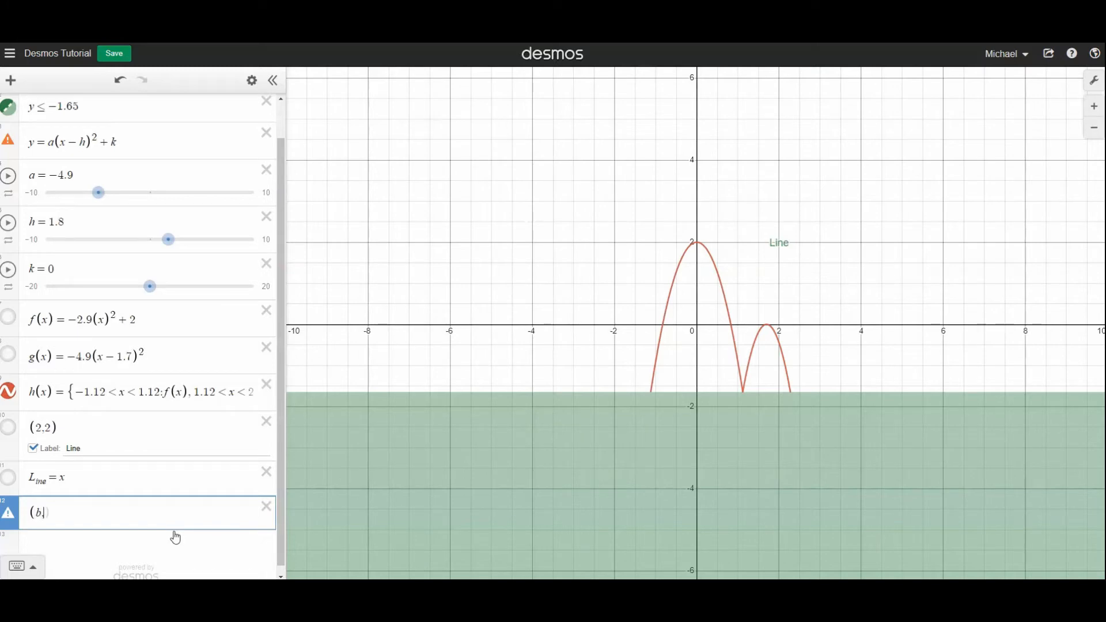
text(,h()
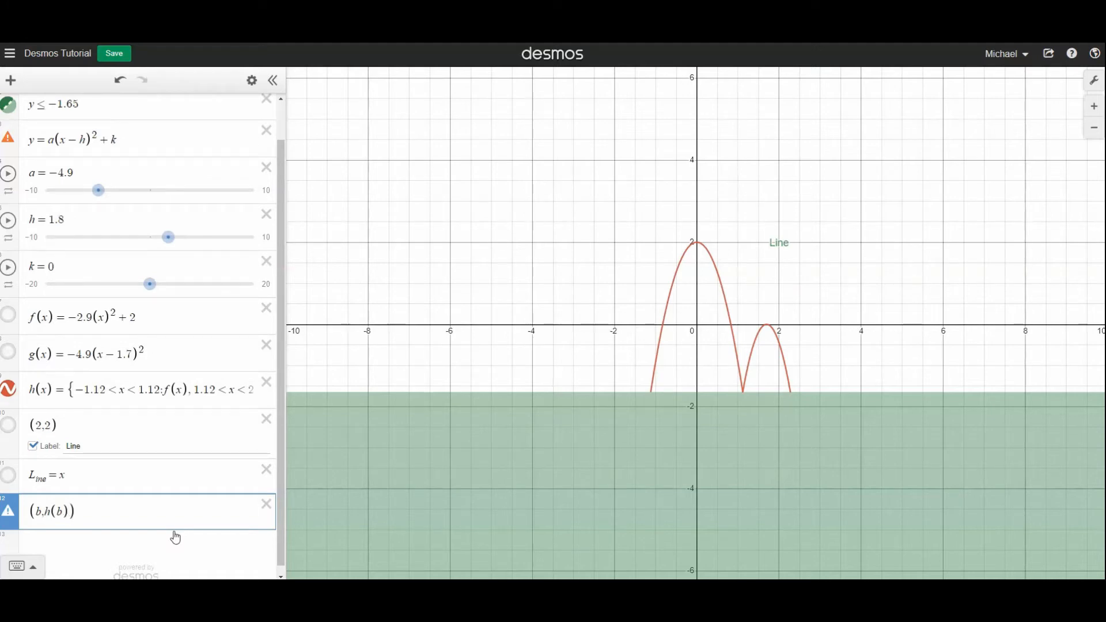
key(Return)
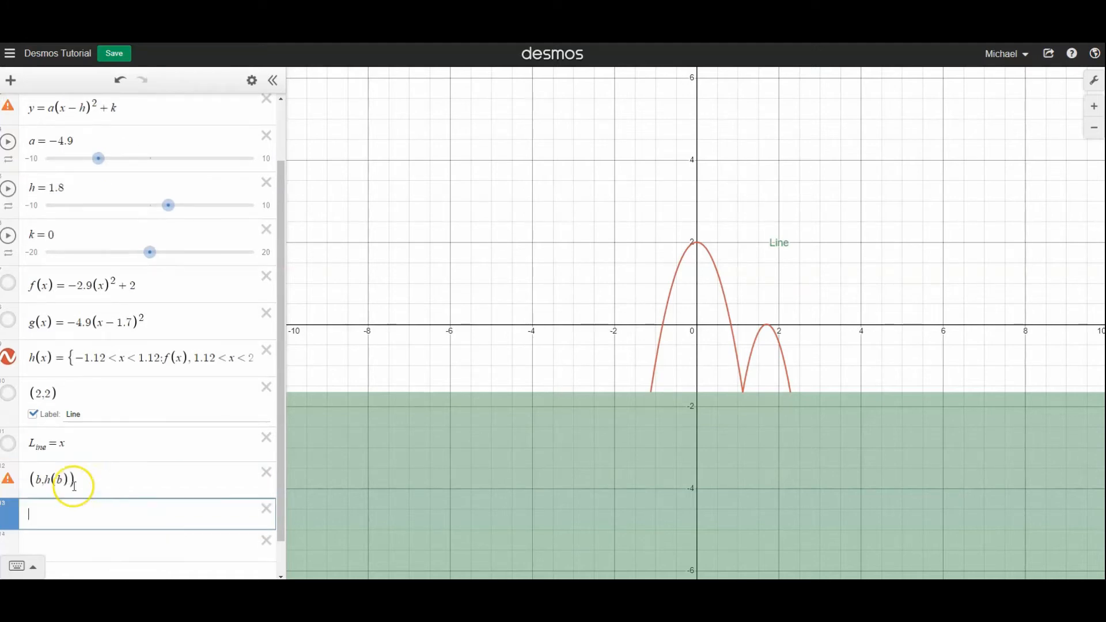
mouse_move(8, 482)
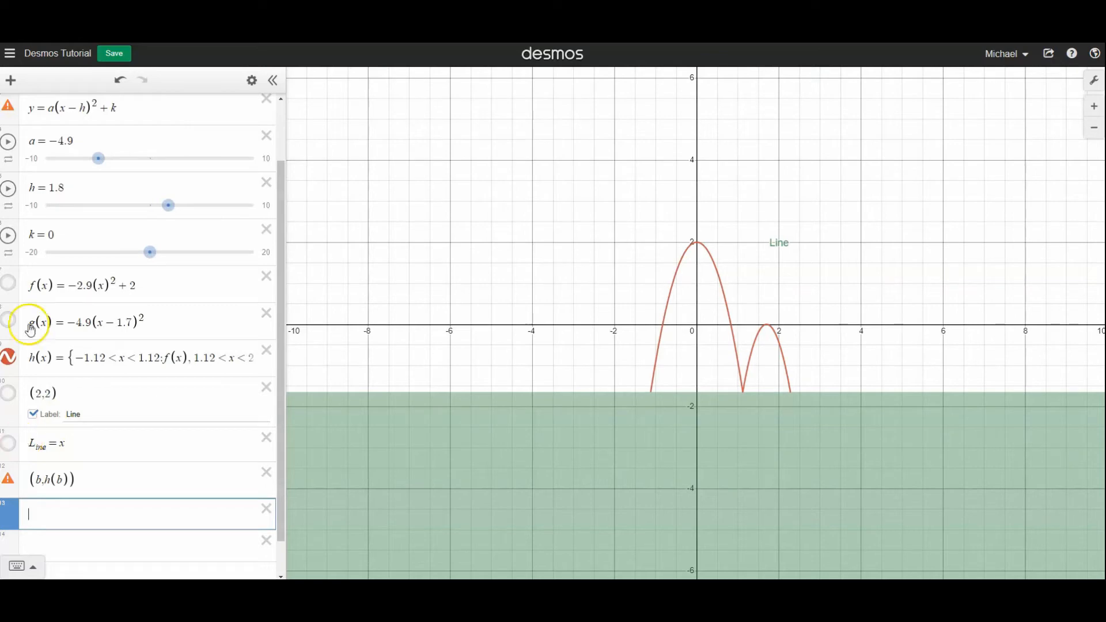
Step: Replace h with p in y=a(x−h)²+k, add a slider for p, and delete the h slider
click(87, 108)
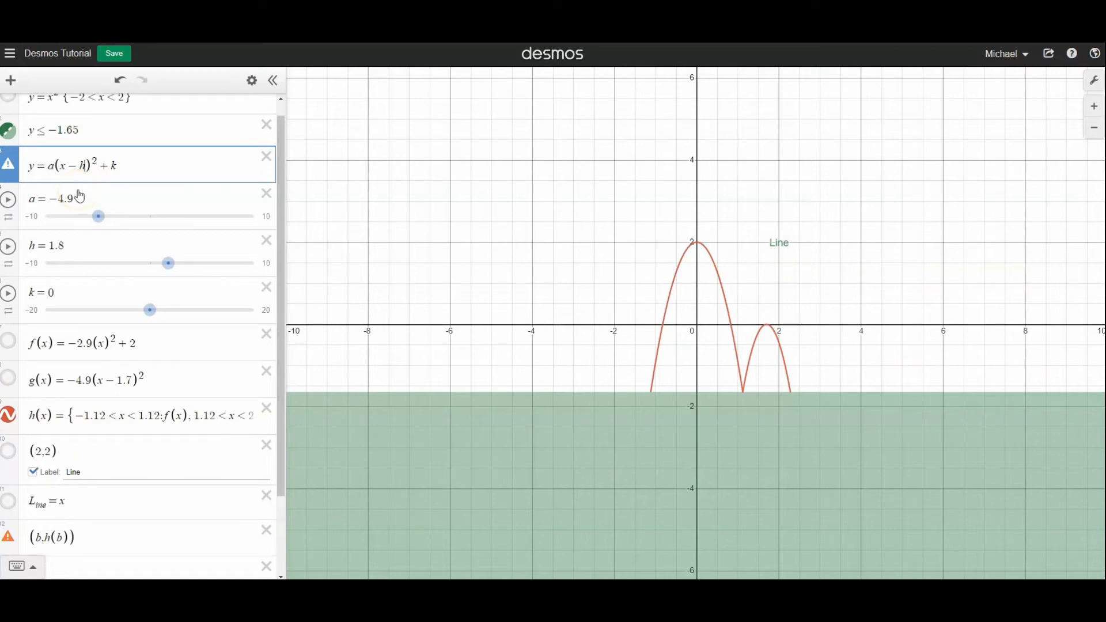
key(BackSpace)
text(p)
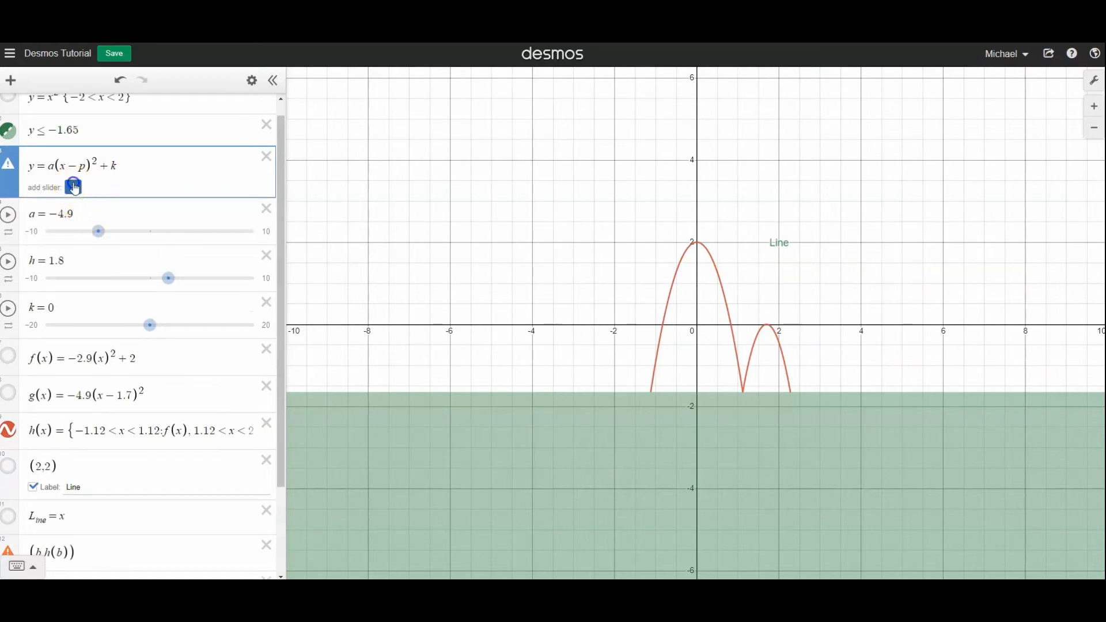
click(75, 188)
click(265, 288)
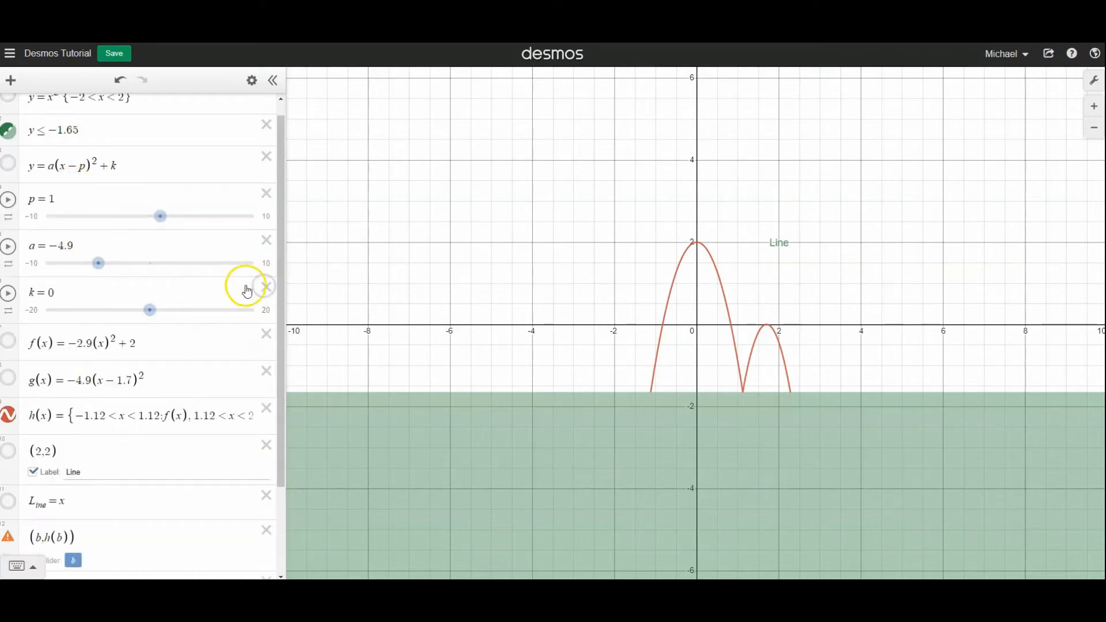
Step: Add a slider for b and move it back and forth to slide the point (b,h(b)), leaving b at 0.3
drag(279, 275, 279, 346)
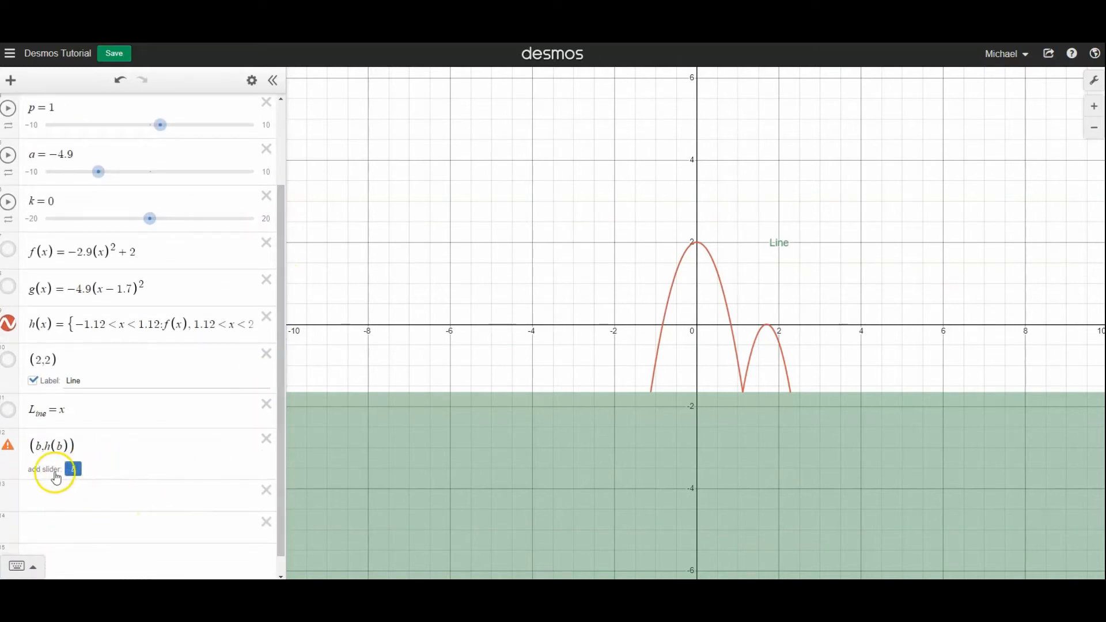
click(71, 470)
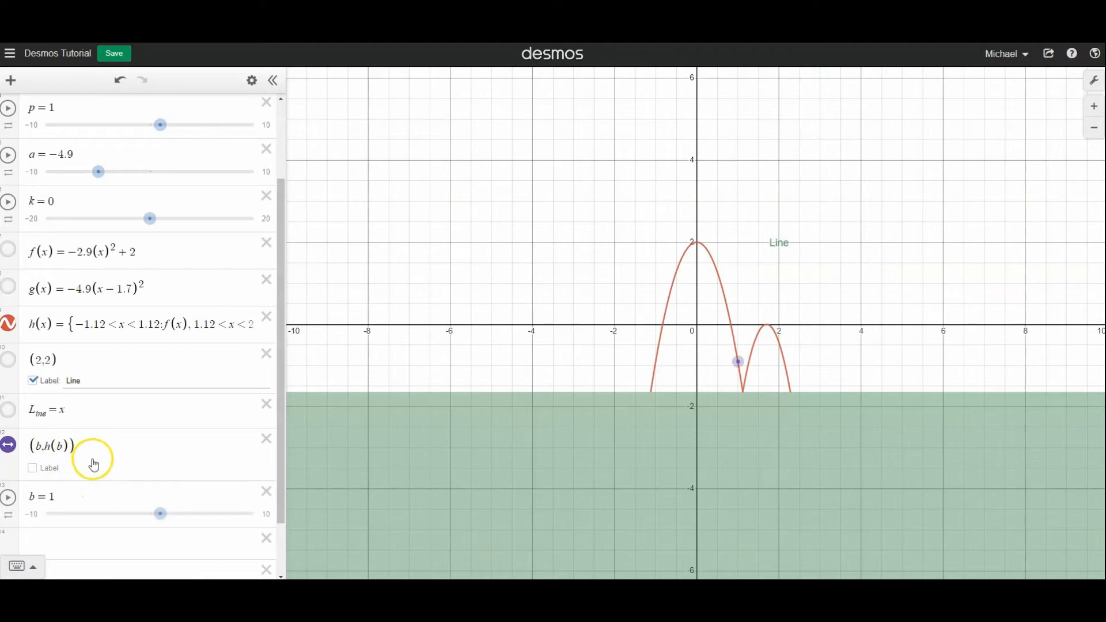
drag(281, 466, 279, 486)
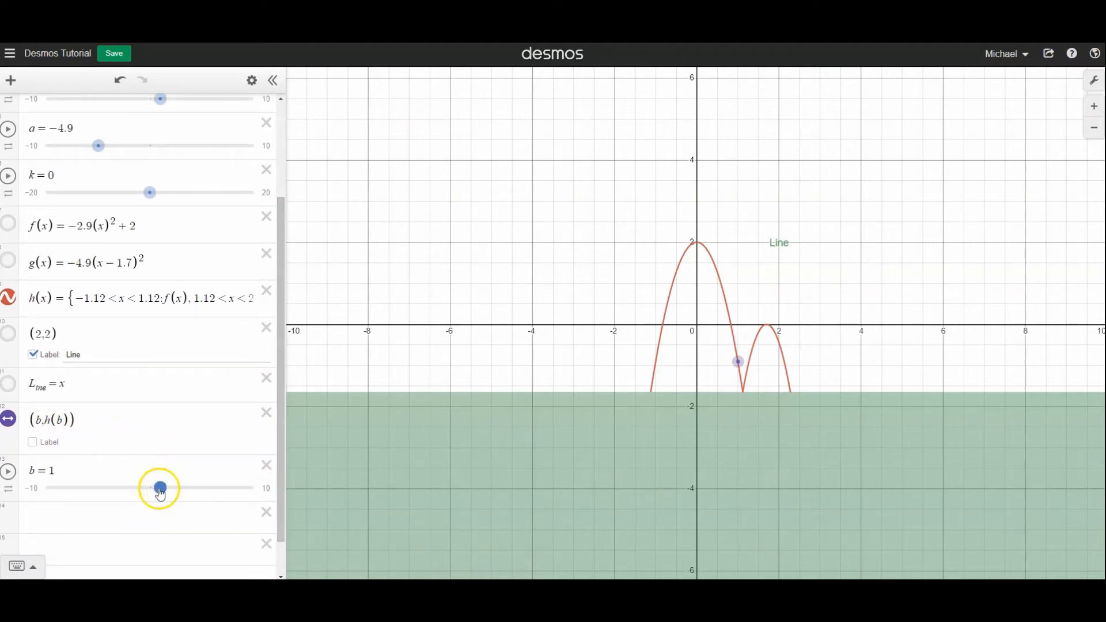
mouse_move(151, 495)
mouse_down()
mouse_move(131, 498)
mouse_move(178, 495)
mouse_move(166, 495)
mouse_up()
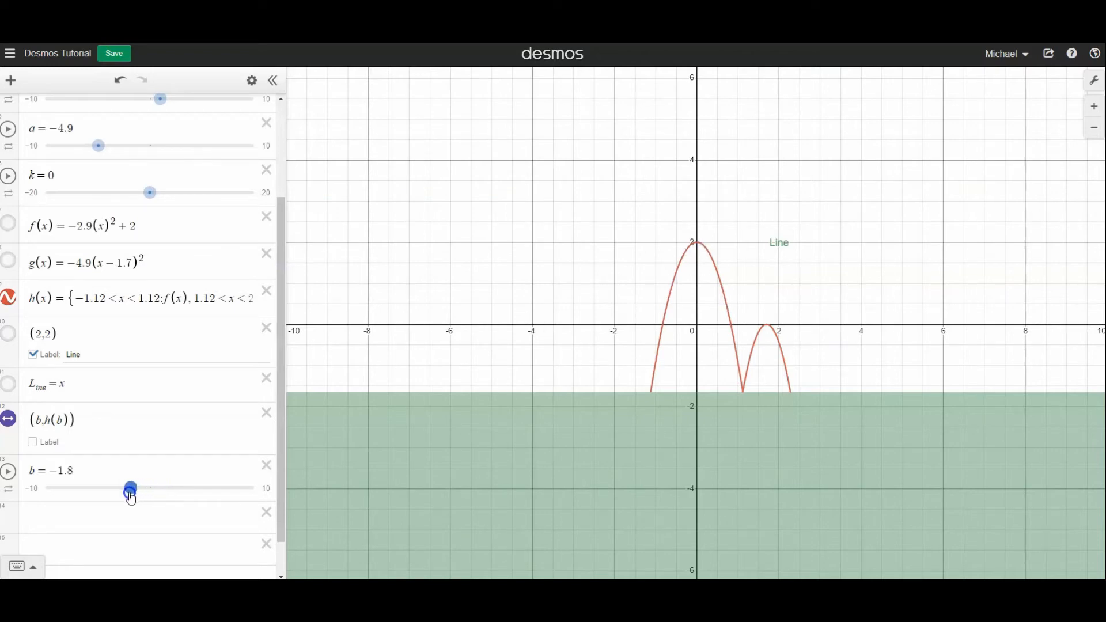
drag(132, 498, 153, 493)
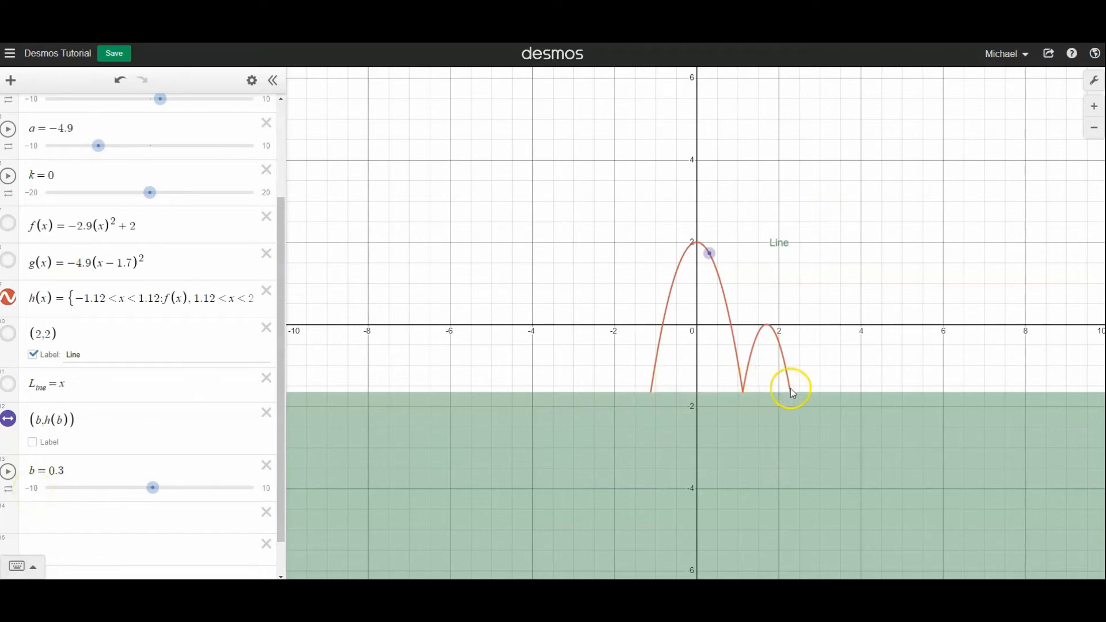
Step: Check the end points of the h(x) curve and limit the b slider to −1.12 ≤ b ≤ 2.28 with a step of 0.1
click(652, 393)
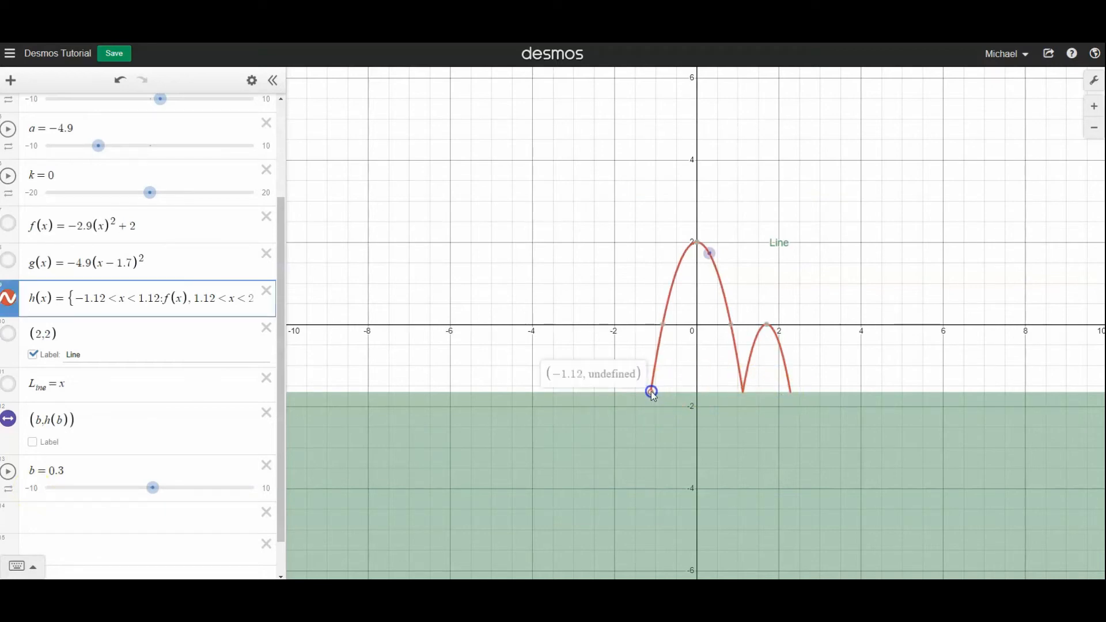
click(791, 393)
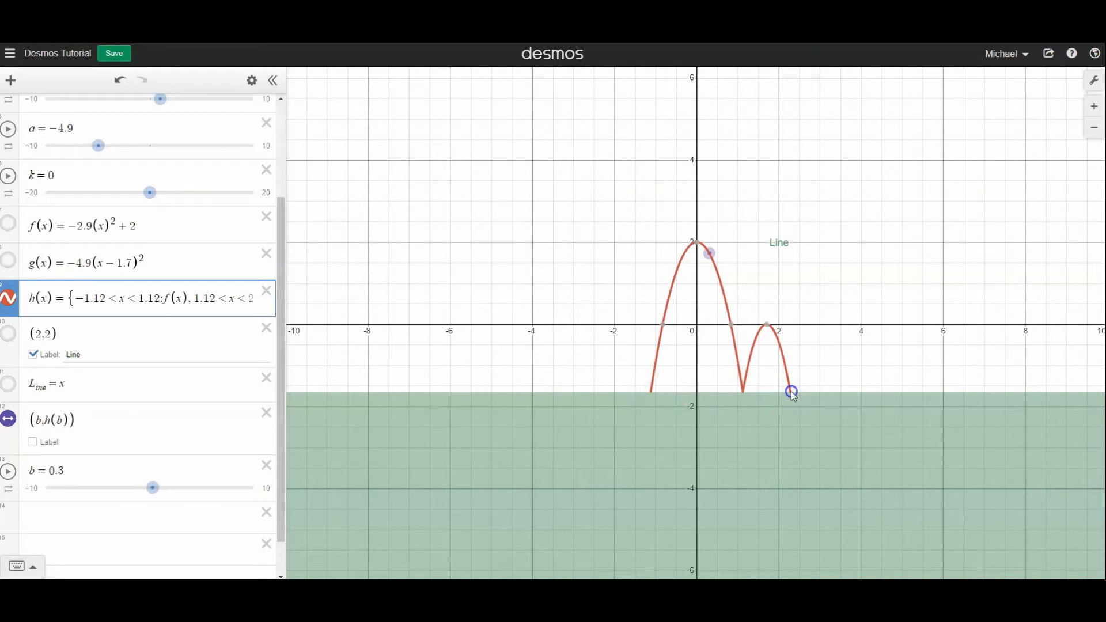
click(32, 488)
text(-1.1)
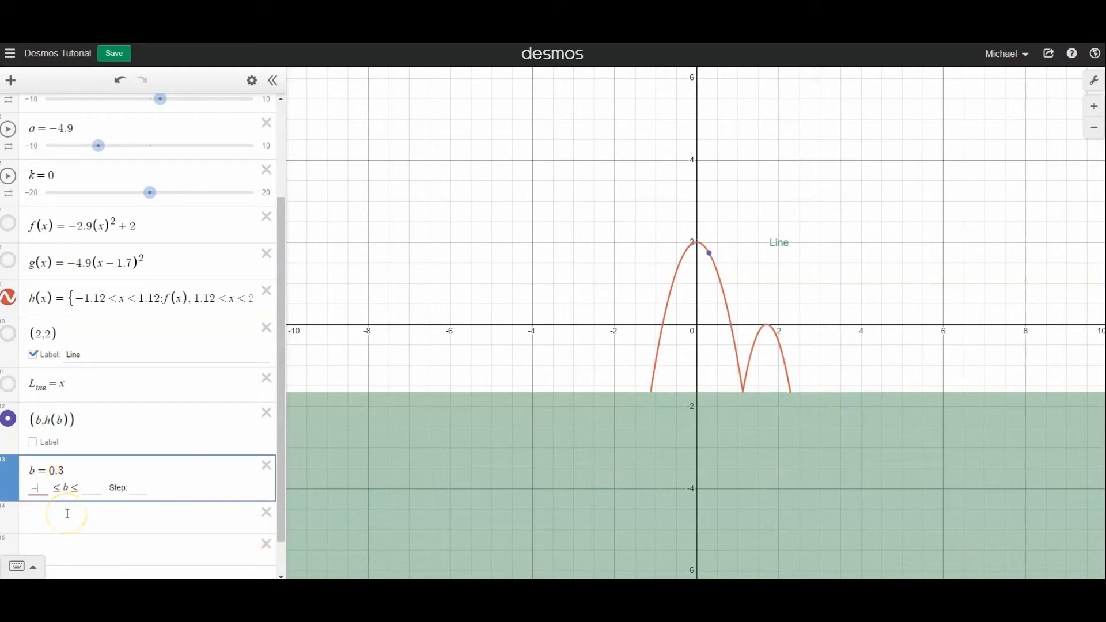
text(2)
click(99, 497)
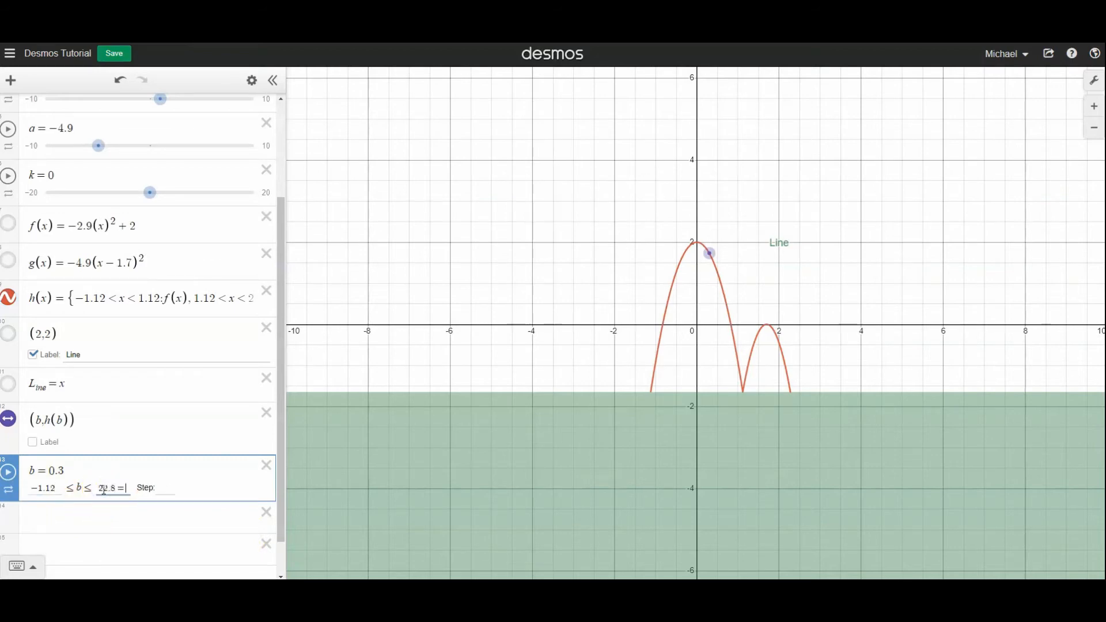
key(BackSpace)
click(164, 488)
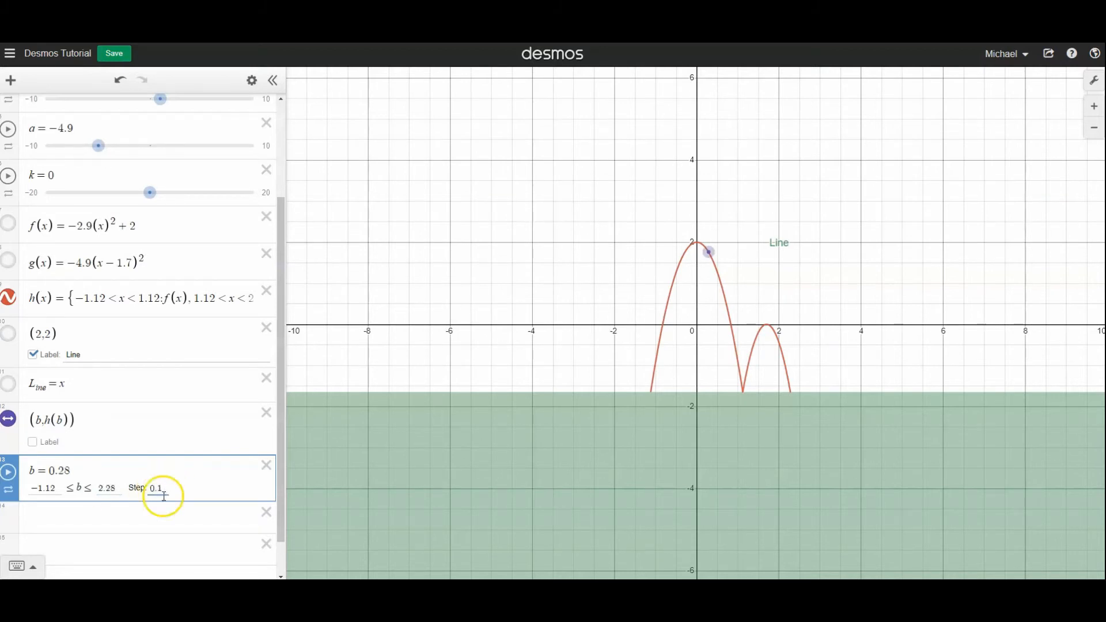
click(163, 518)
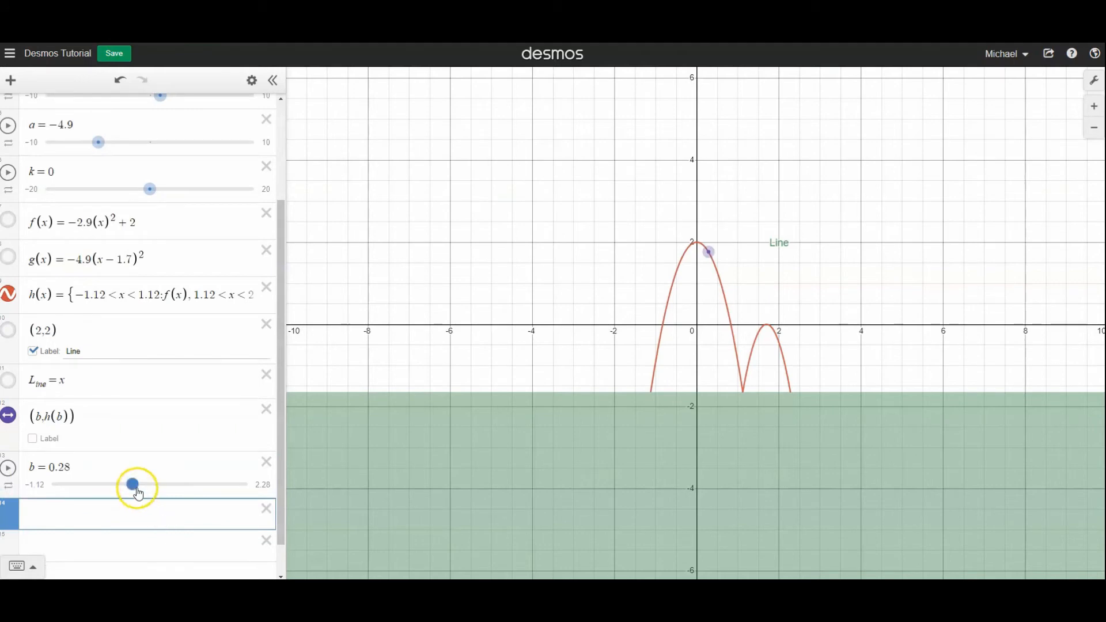
Step: Animate the point with the b slider, hide the h(x) curve while it runs, and stop the animation
mouse_move(136, 486)
mouse_down()
mouse_move(58, 487)
mouse_move(245, 485)
mouse_move(146, 485)
mouse_up()
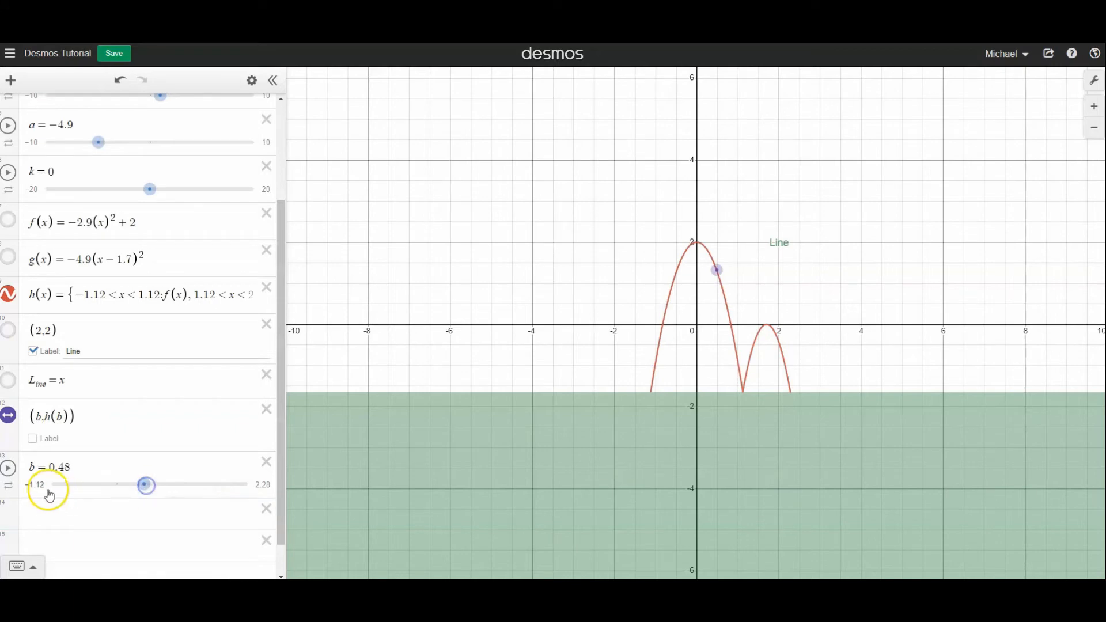
click(10, 469)
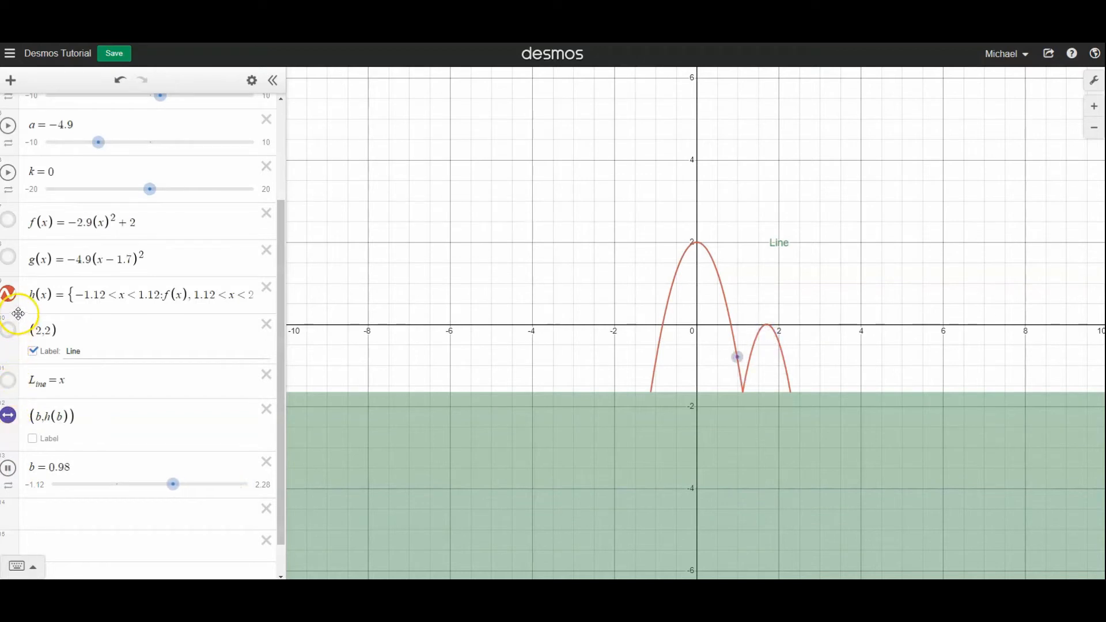
click(8, 296)
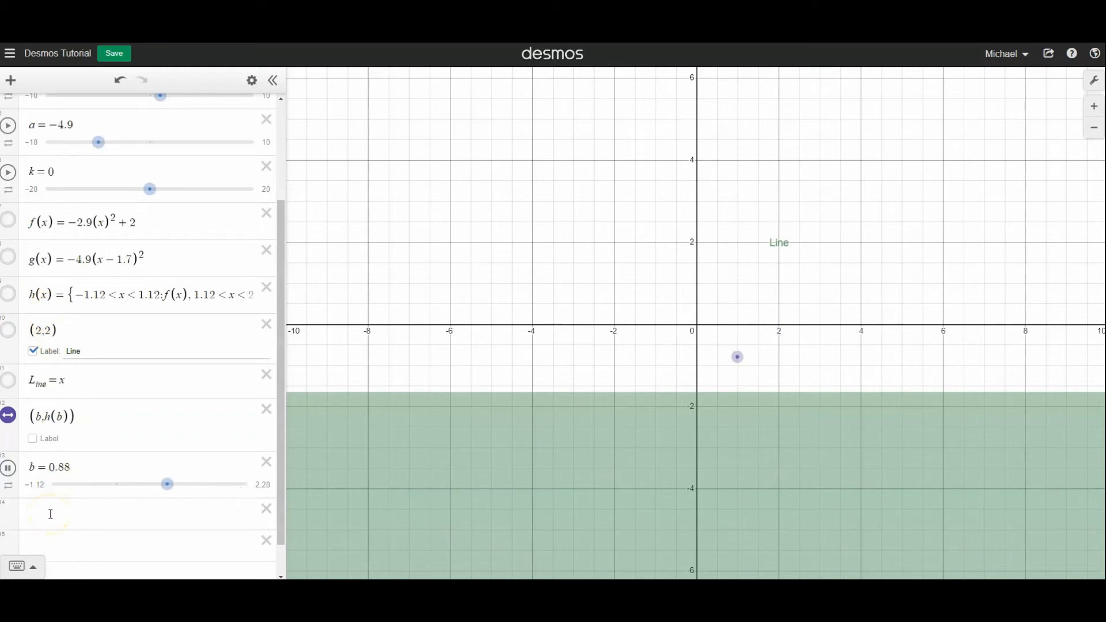
click(9, 468)
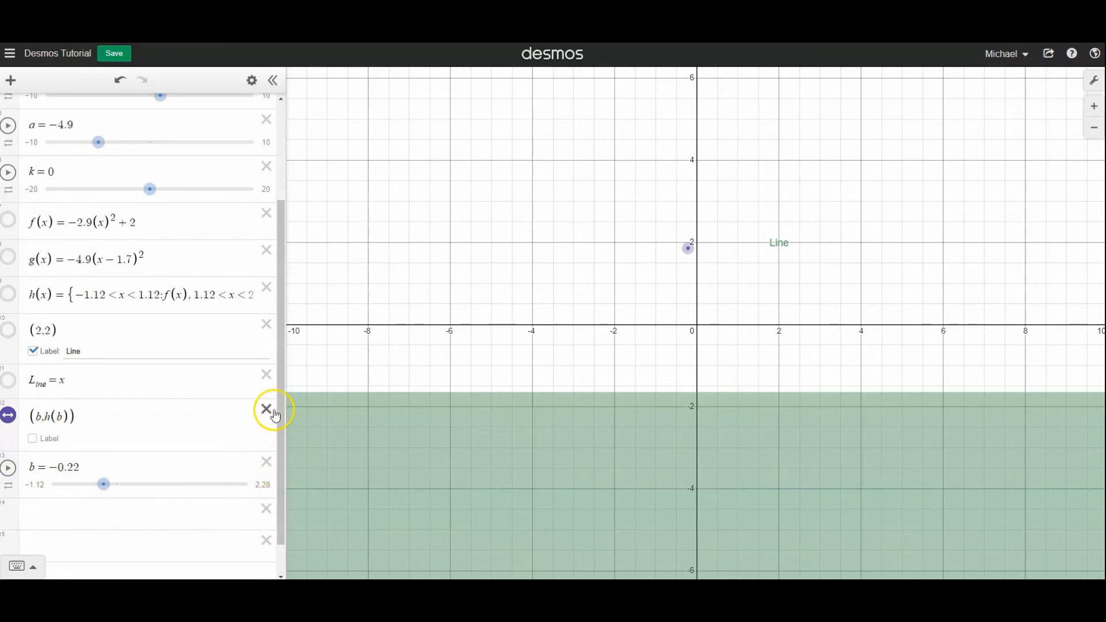
Step: Open the graph settings
drag(281, 406, 279, 465)
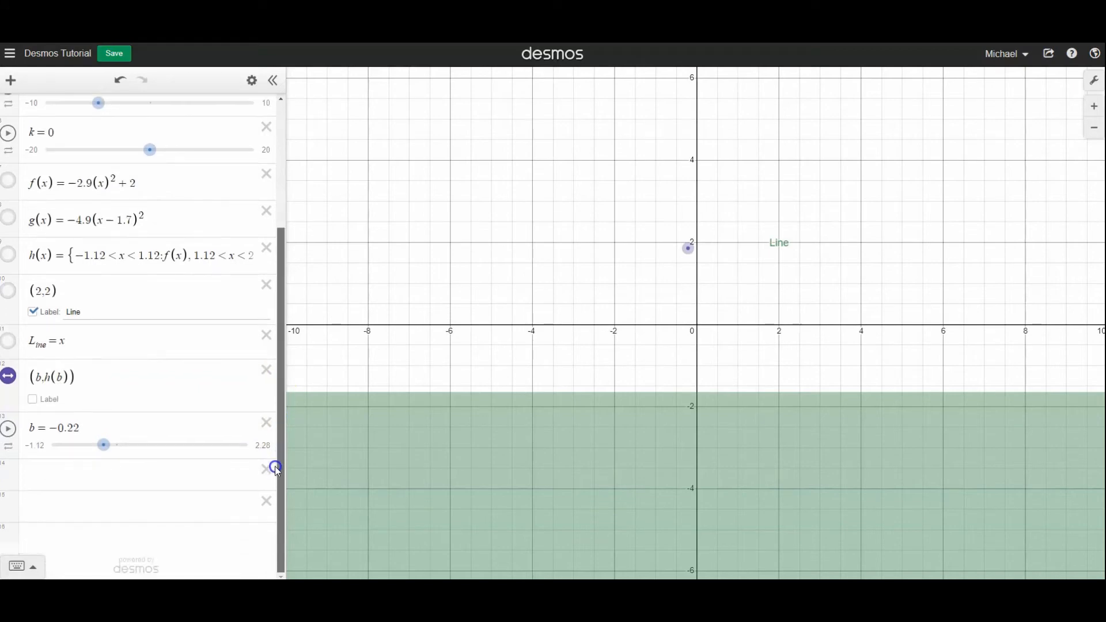
click(1093, 107)
click(1093, 127)
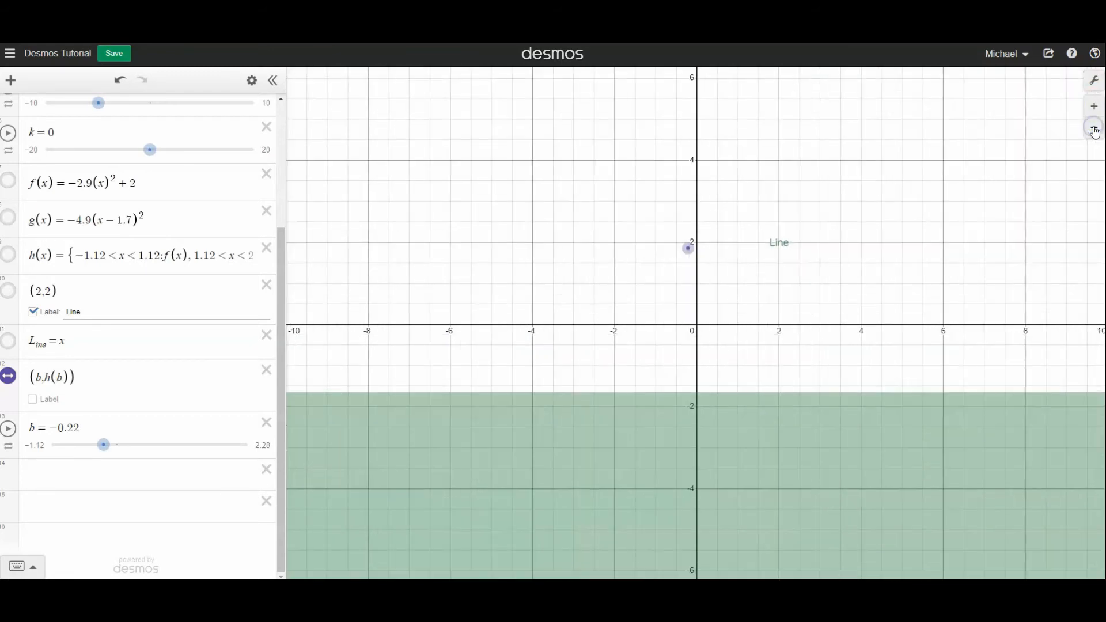
click(1094, 83)
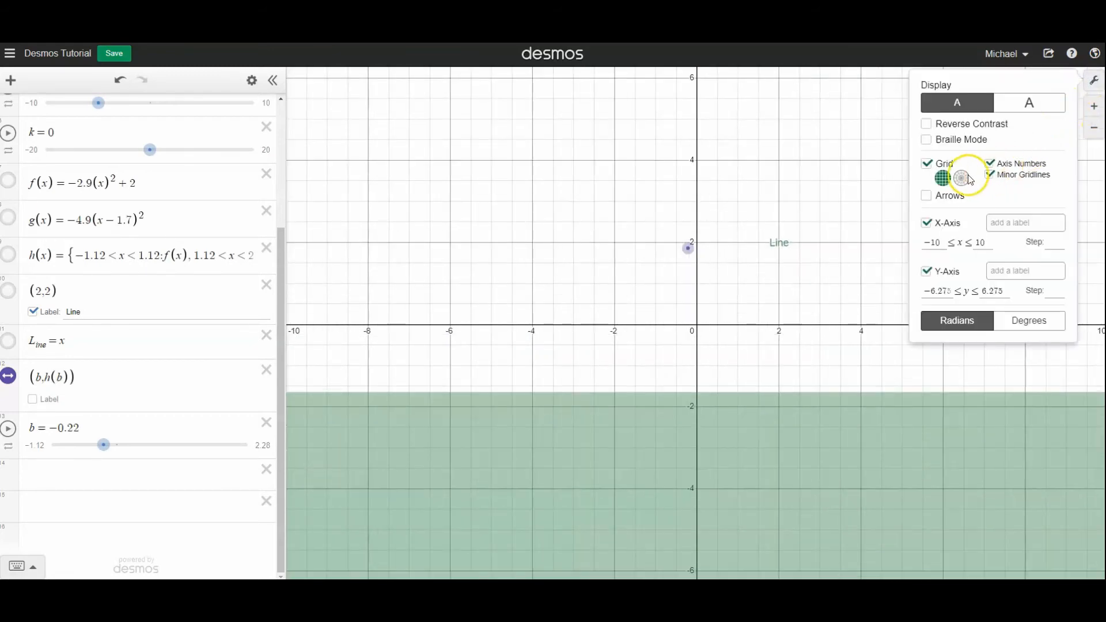
Step: Demonstrate turning the grid, minor gridlines and axis numbers off and on again
click(927, 164)
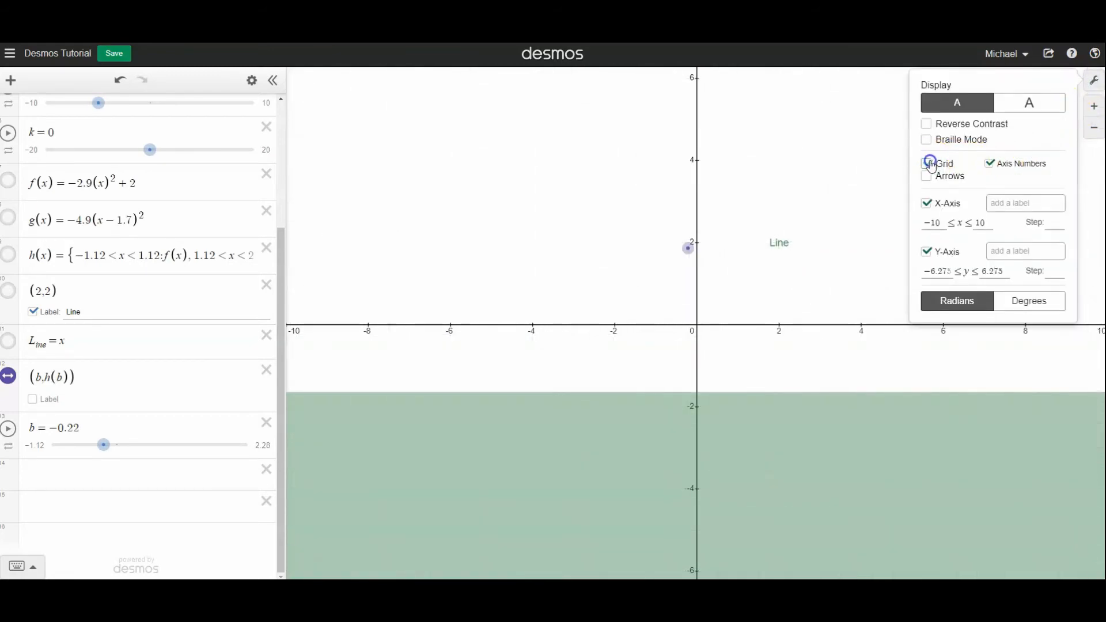
click(927, 164)
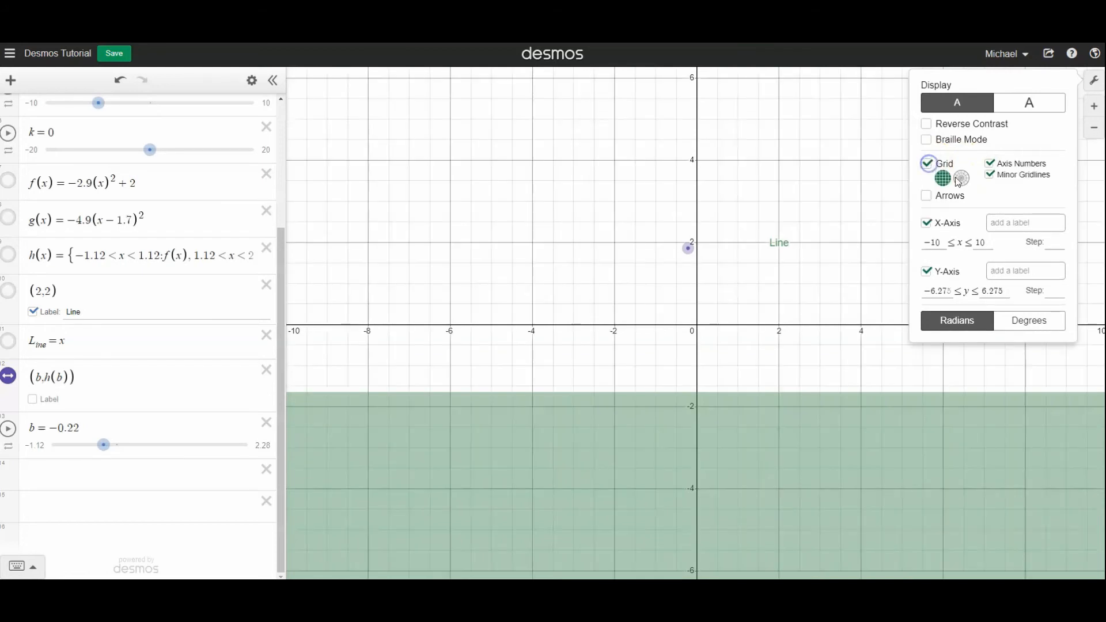
click(990, 176)
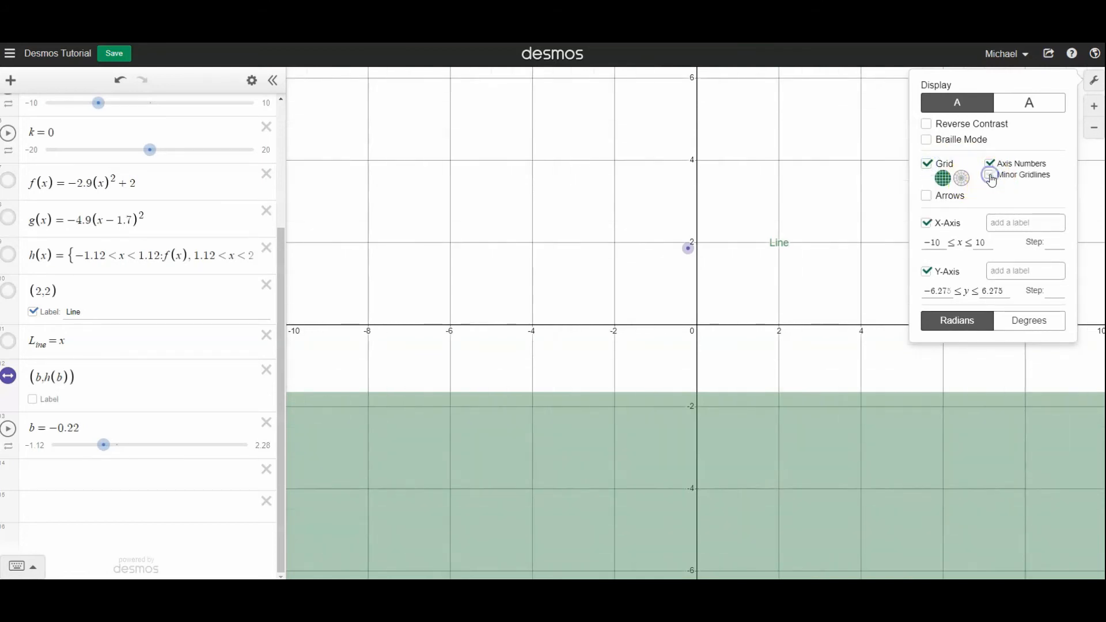
click(991, 177)
click(988, 164)
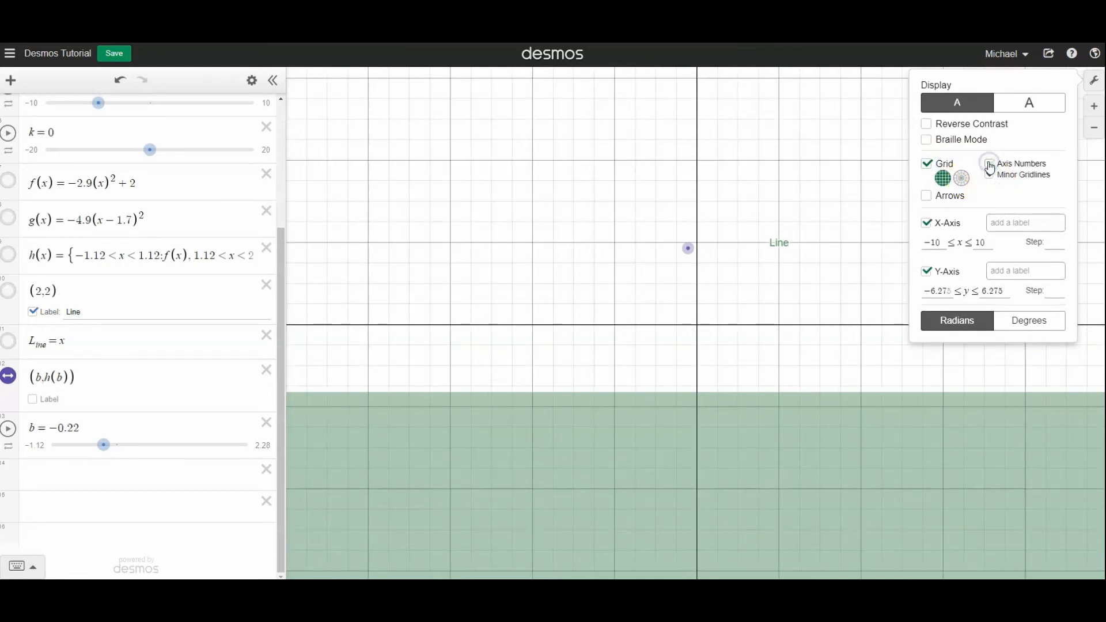
click(927, 165)
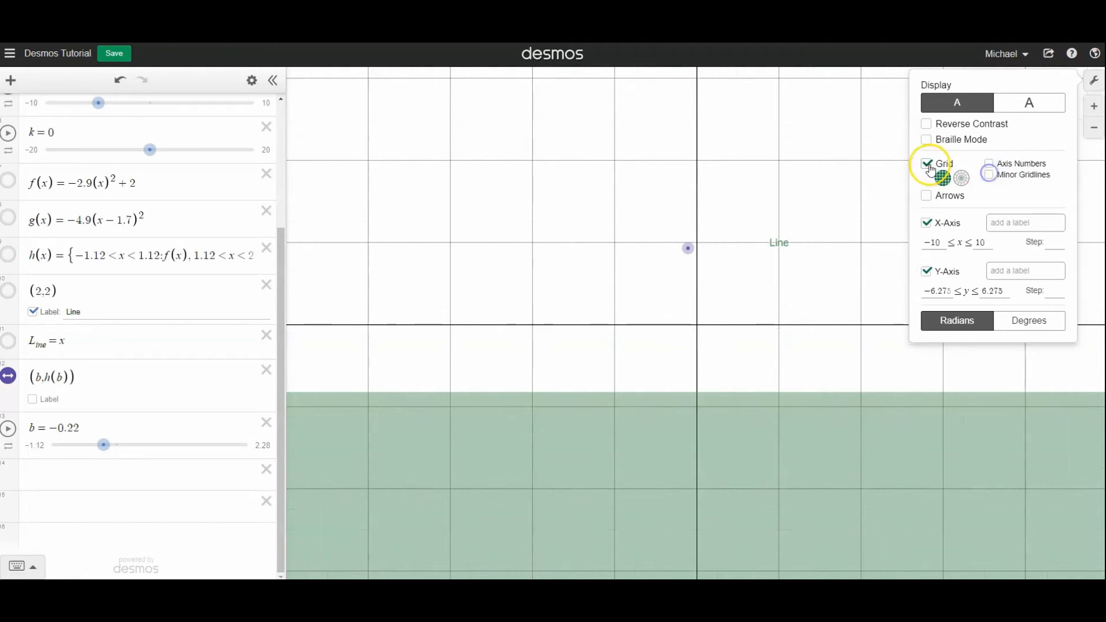
click(927, 165)
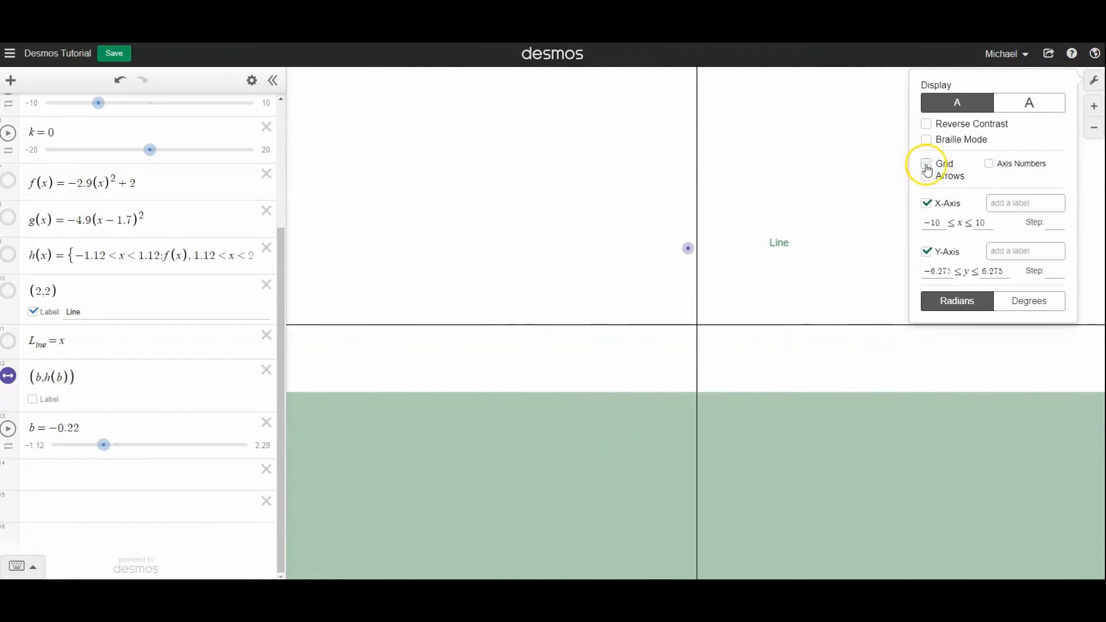
click(989, 164)
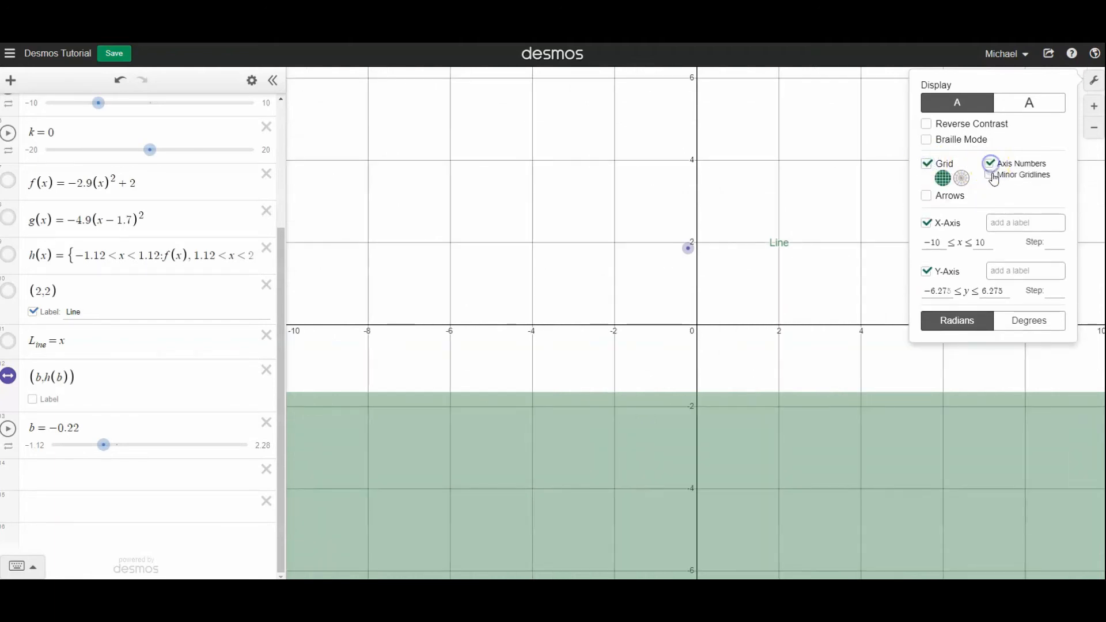
Step: Try the polar grid and the axis arrows, restoring the rectangular grid with minor gridlines and no arrows
click(962, 179)
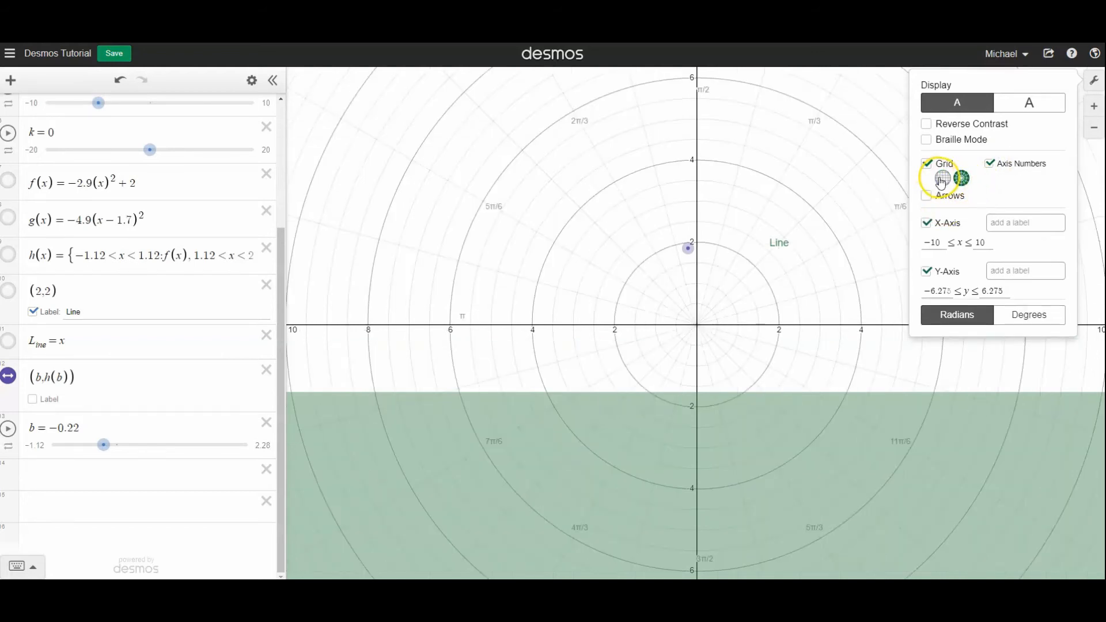
click(942, 178)
click(925, 196)
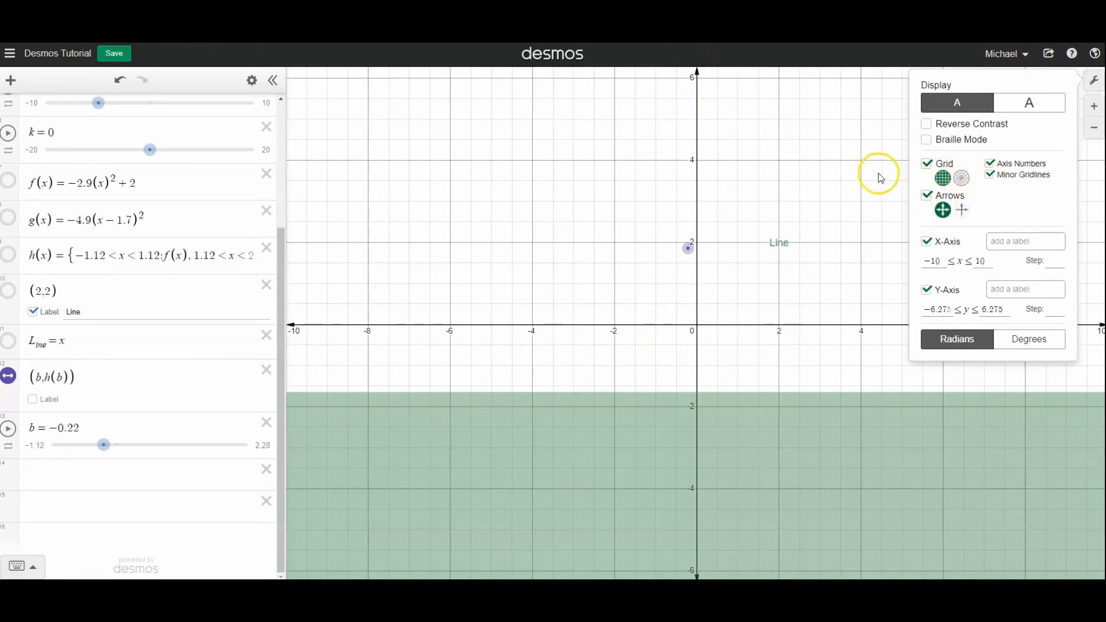
click(927, 196)
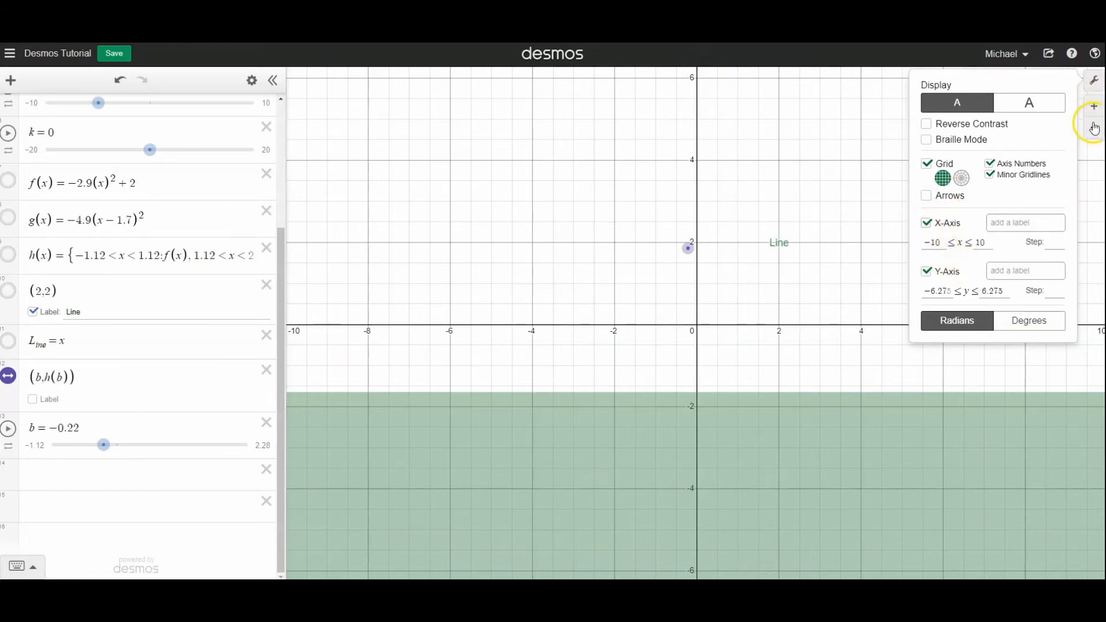
Step: Set the x-axis range to −1.3 ≤ x ≤ 2.5
click(940, 245)
key(BackSpace)
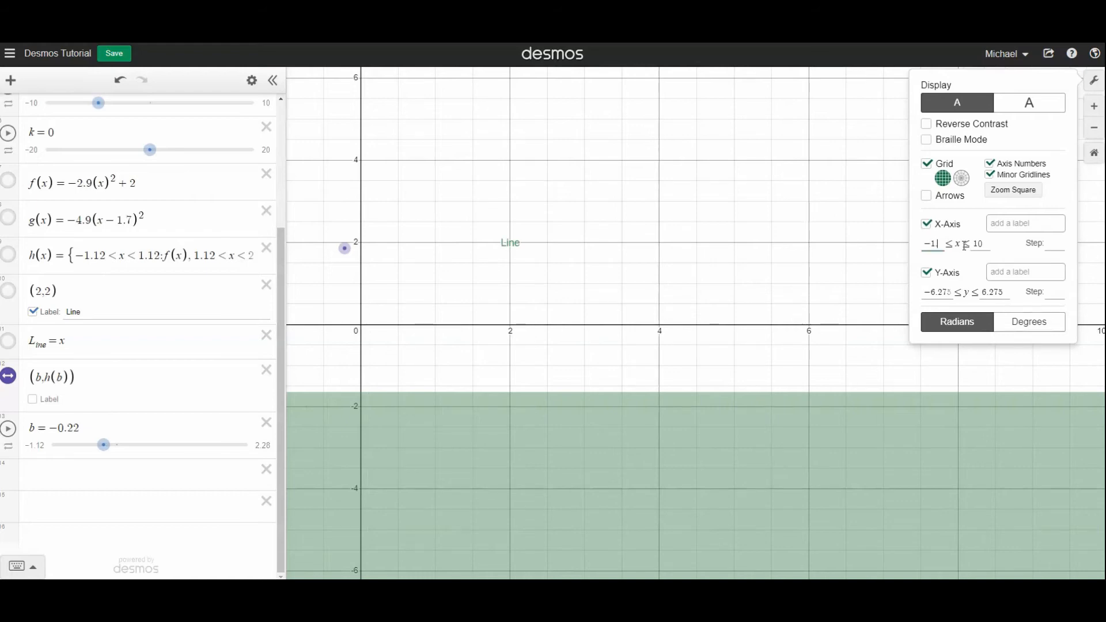
text(.3)
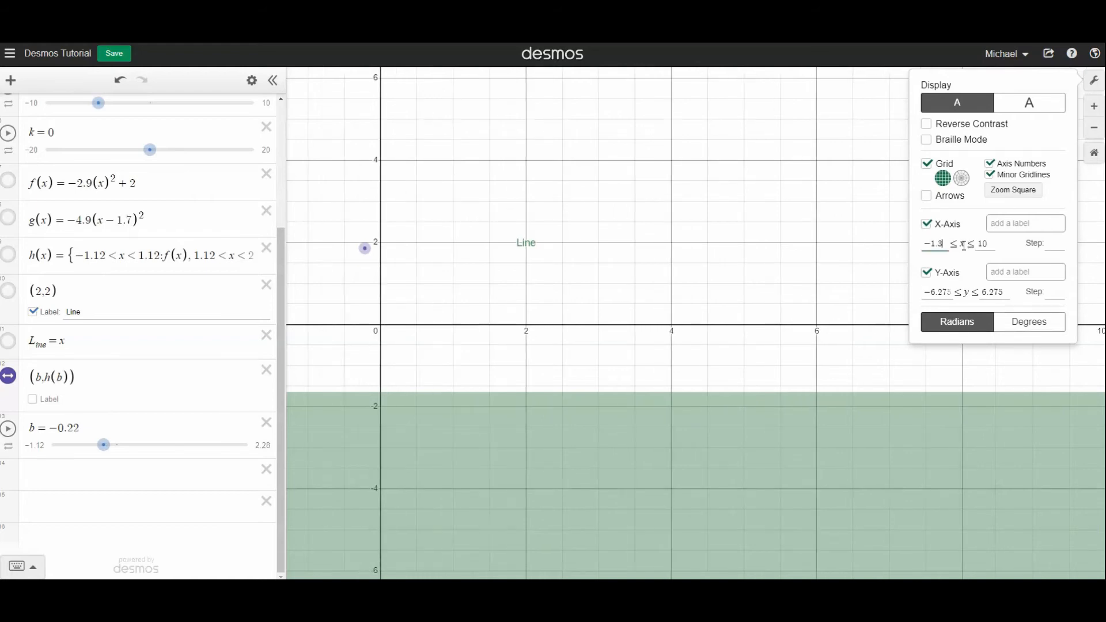
click(992, 243)
key(BackSpace)
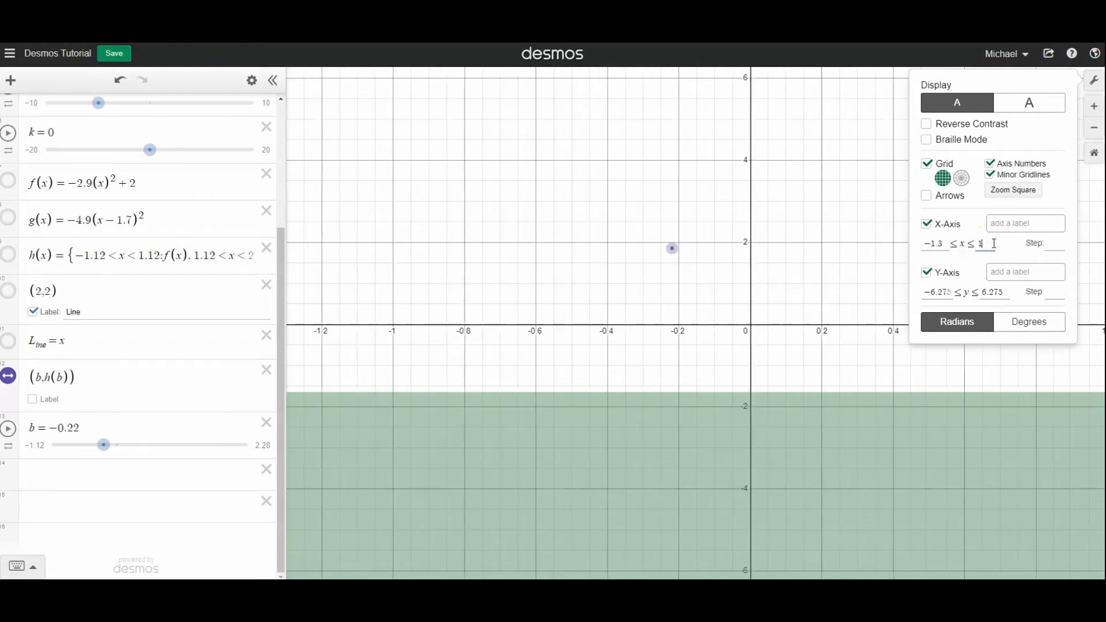
key(BackSpace)
text(2.5)
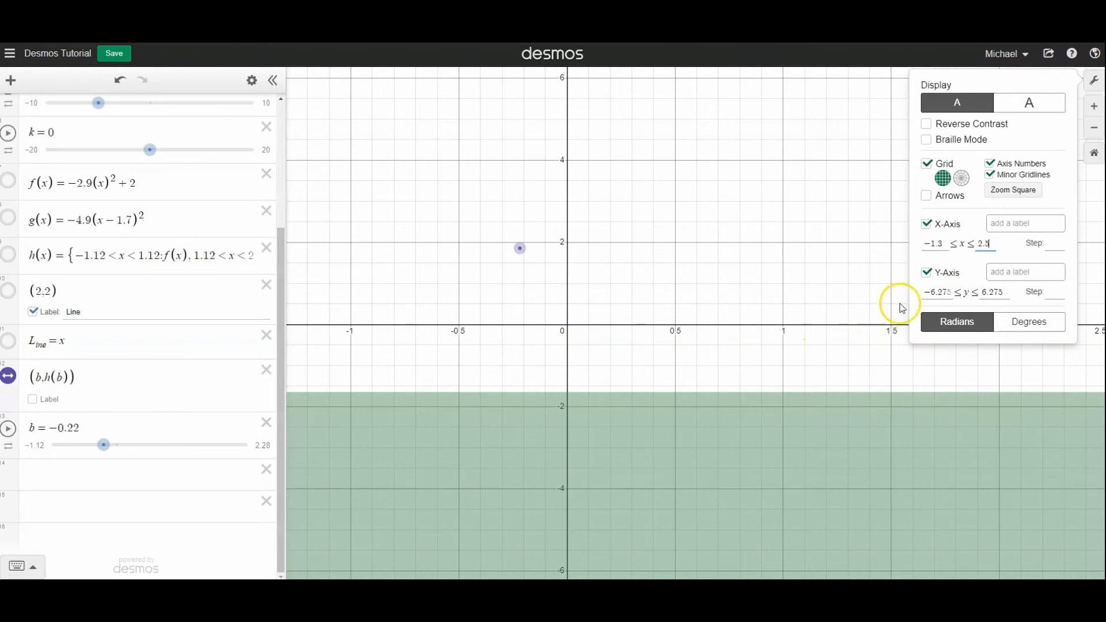
Step: Set the y-axis range to −2 ≤ y ≤ 3
click(949, 290)
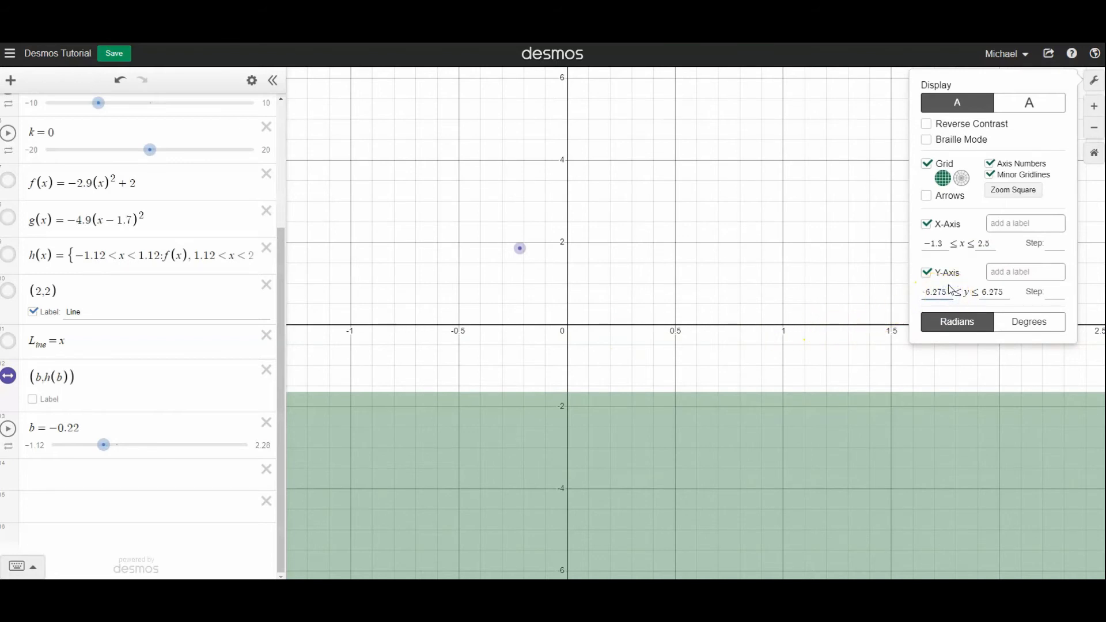
key(BackSpace)
key(BackSpace)
key(BackSpace)
key(BackSpace)
key(BackSpace)
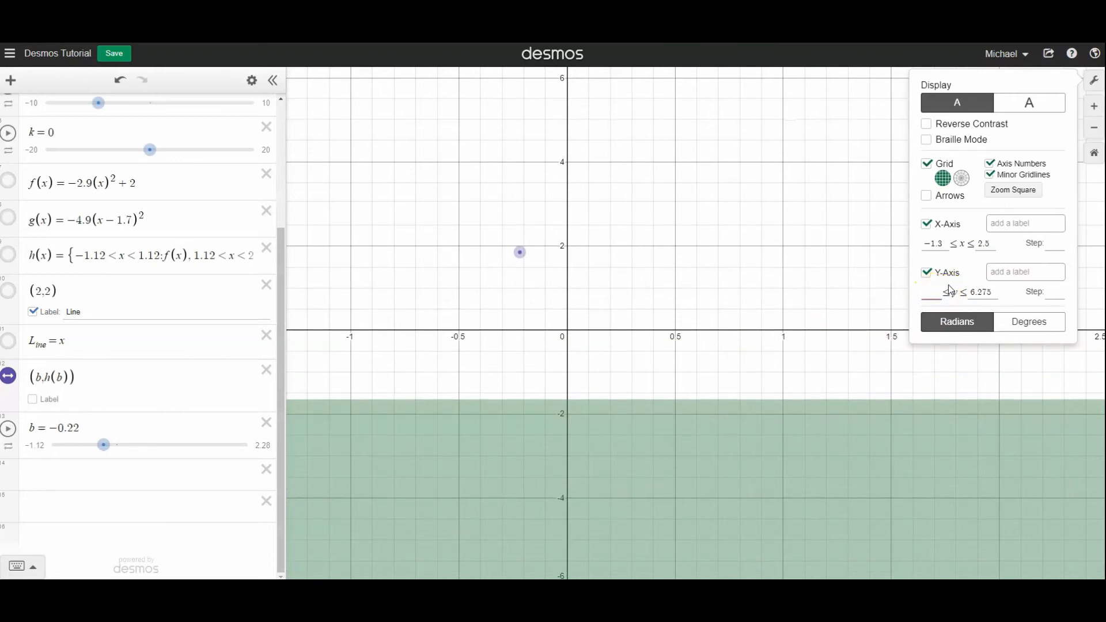
text(-2)
click(995, 292)
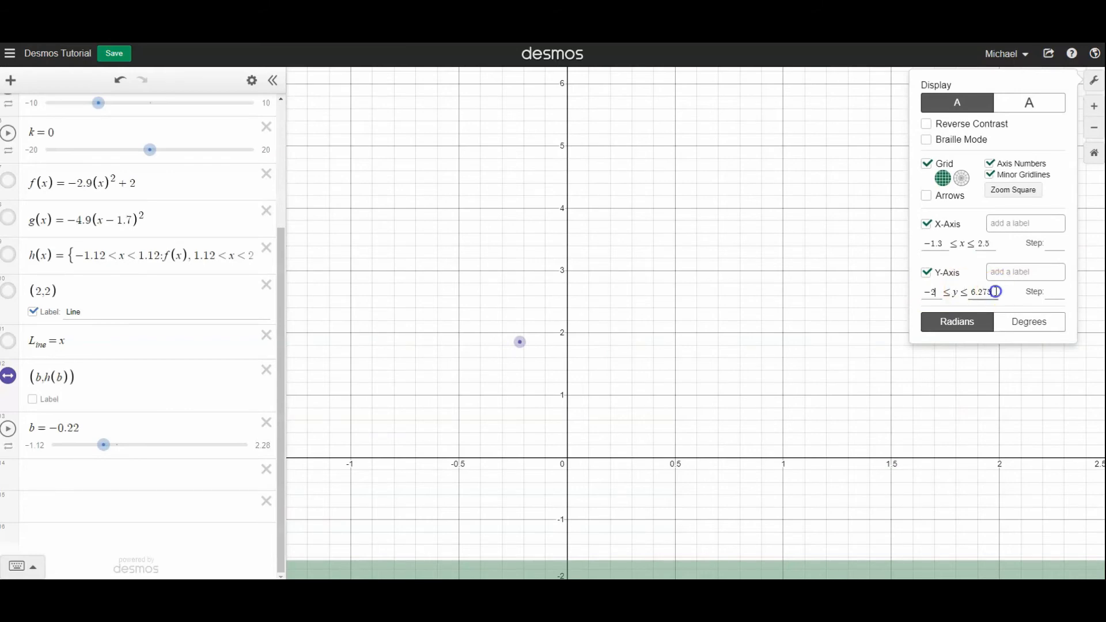
key(BackSpace)
key(BackSpace)
key(BackSpace)
key(BackSpace)
key(BackSpace)
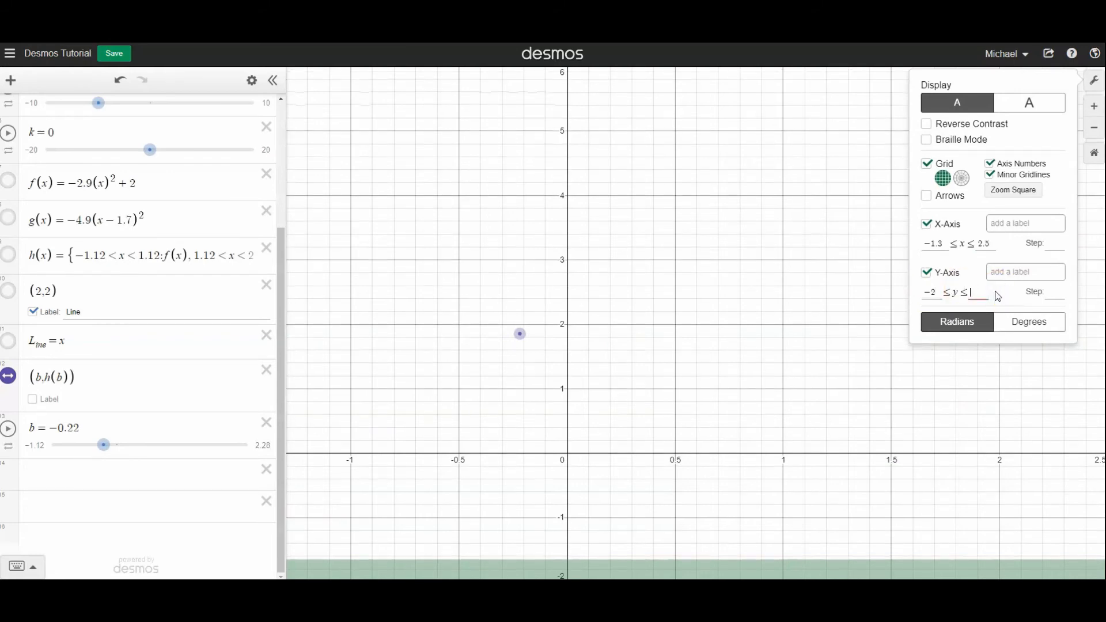
text(3)
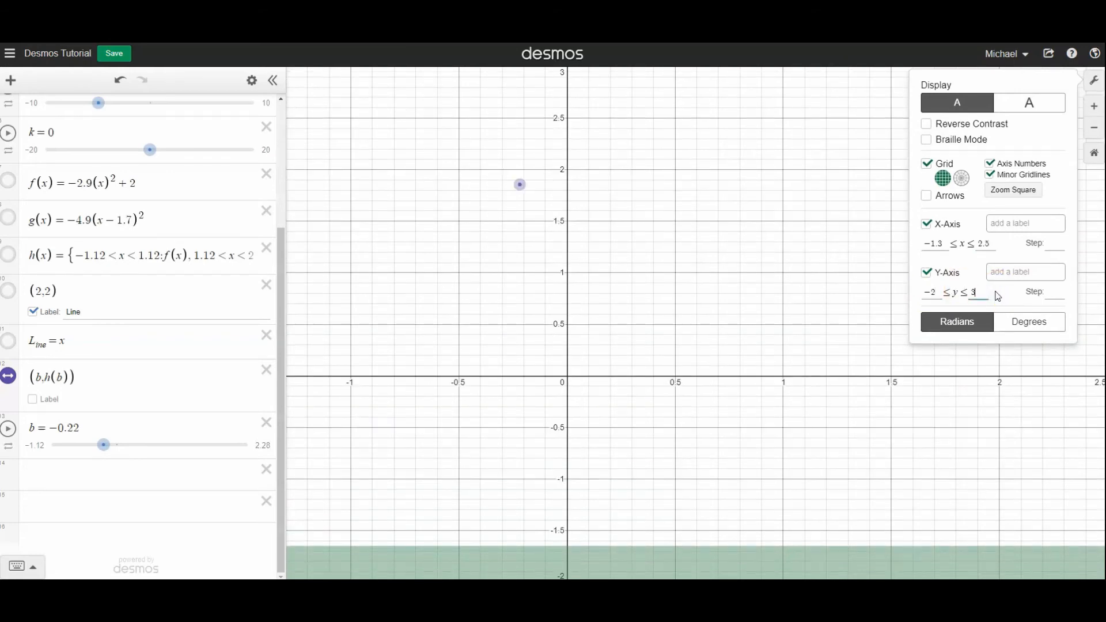
Step: Set the axis steps to 10 for the x-axis and 5 for the y-axis
click(1056, 247)
click(1056, 295)
text(3)
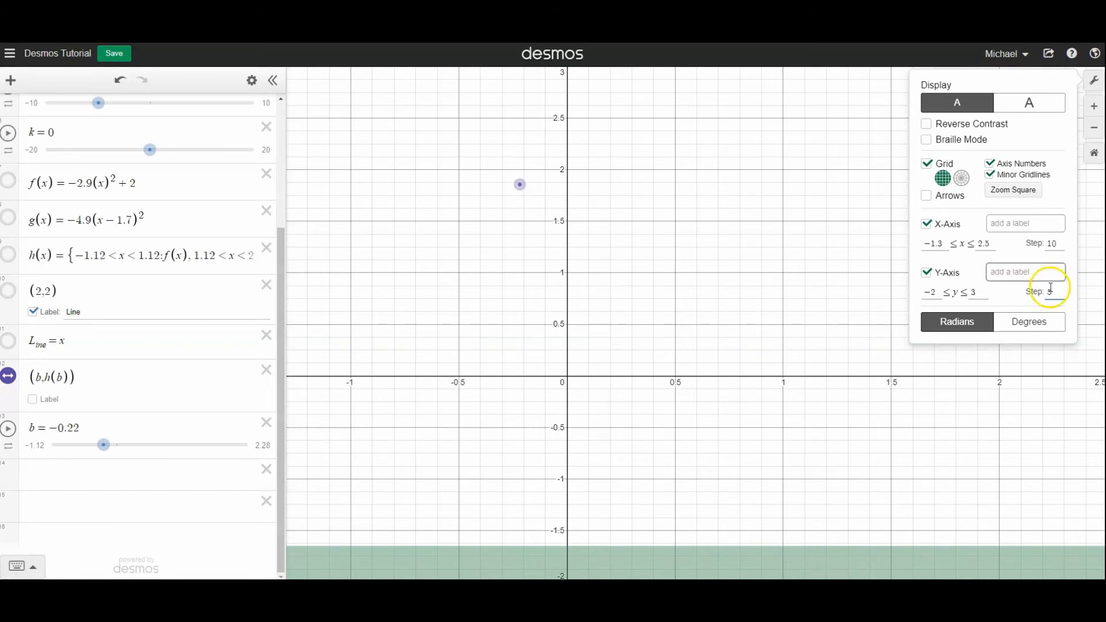
Step: Plot sin x in the first empty expression line below the b slider
click(47, 473)
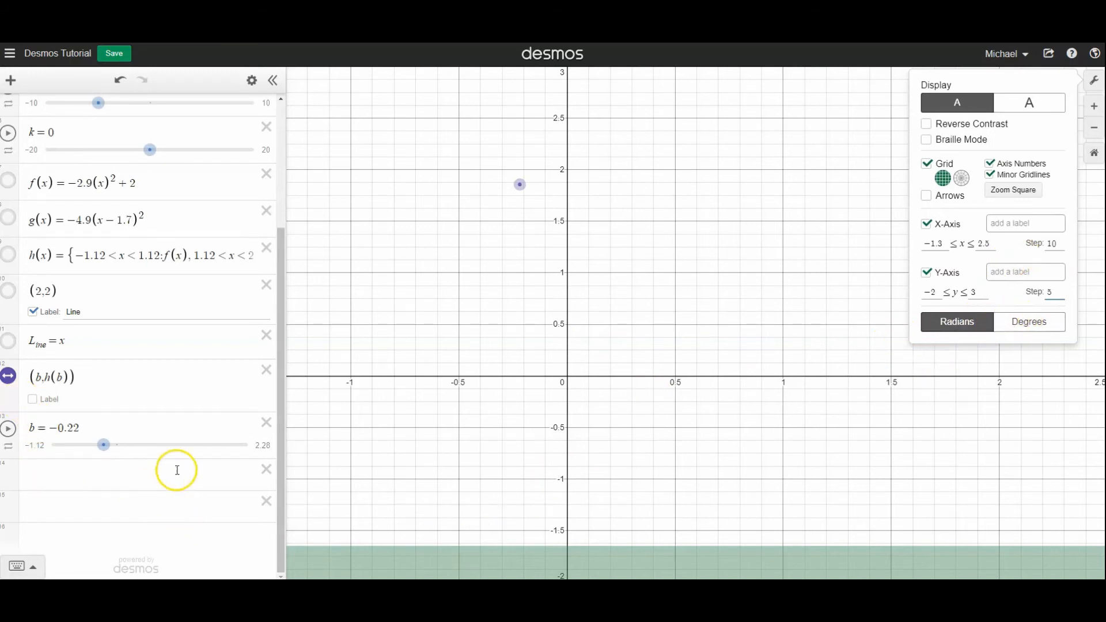
click(116, 472)
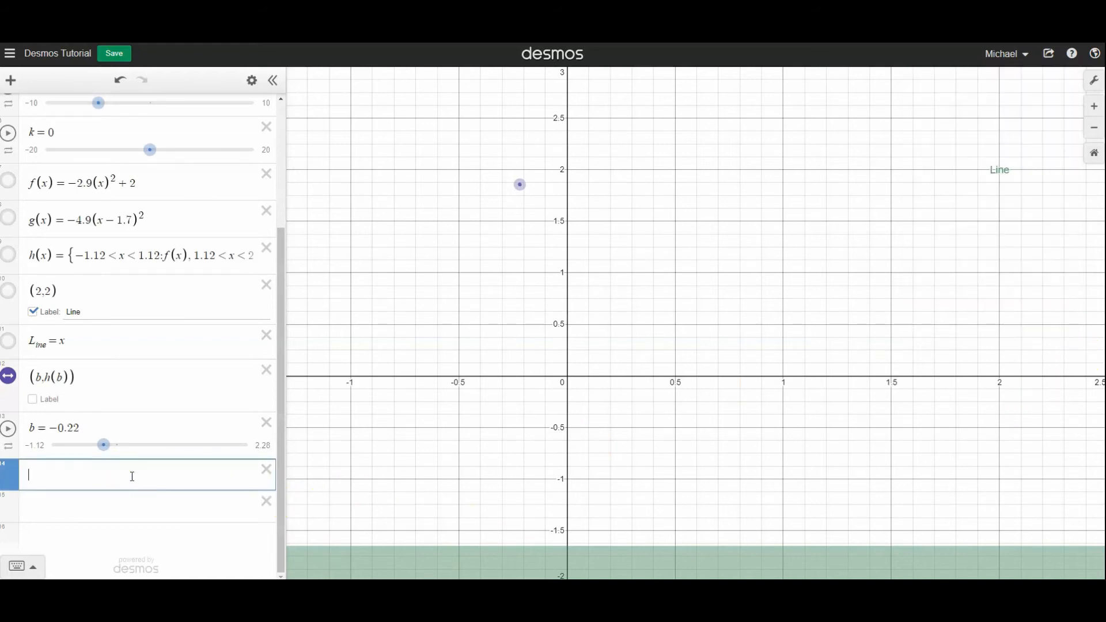
text(sinx)
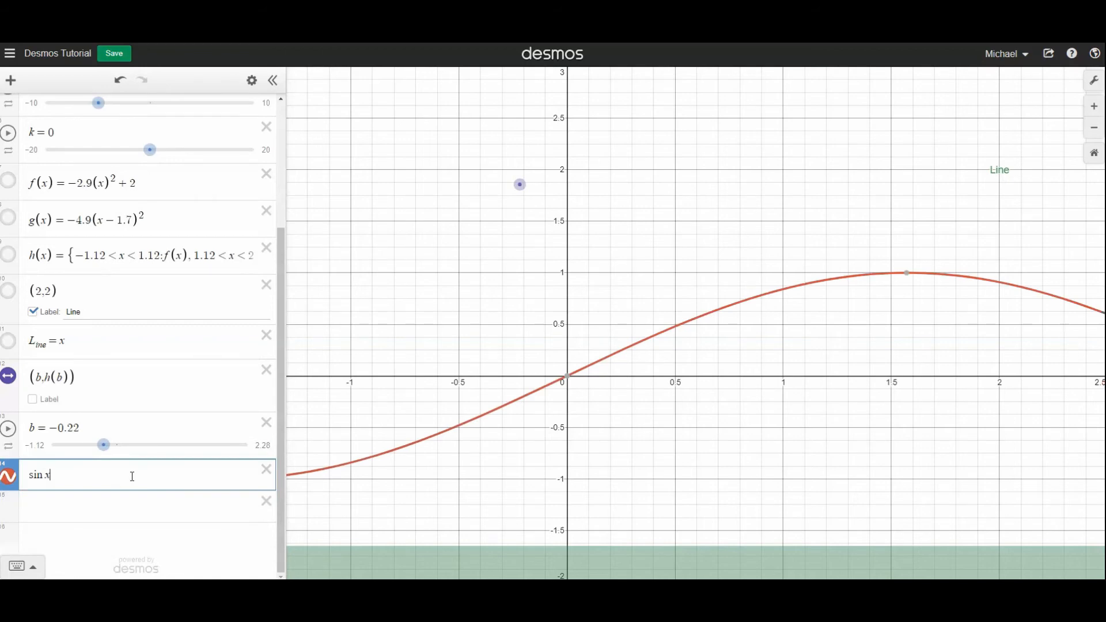
Step: Switch the angle unit to degrees and set the x-axis range to 0 ≤ x ≤ 360
click(1094, 81)
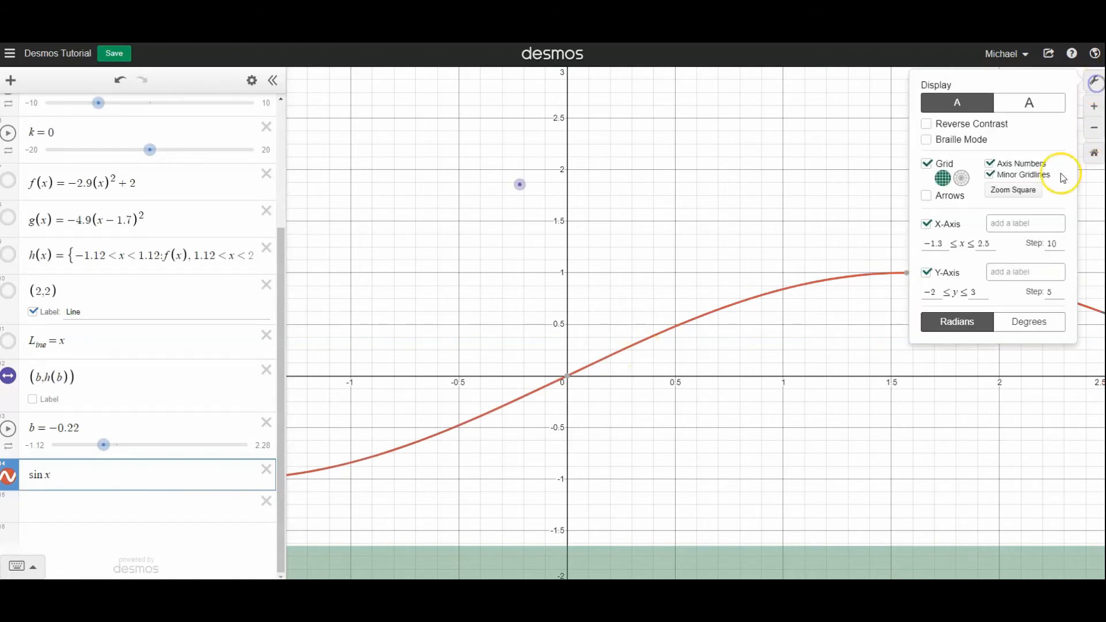
click(1018, 324)
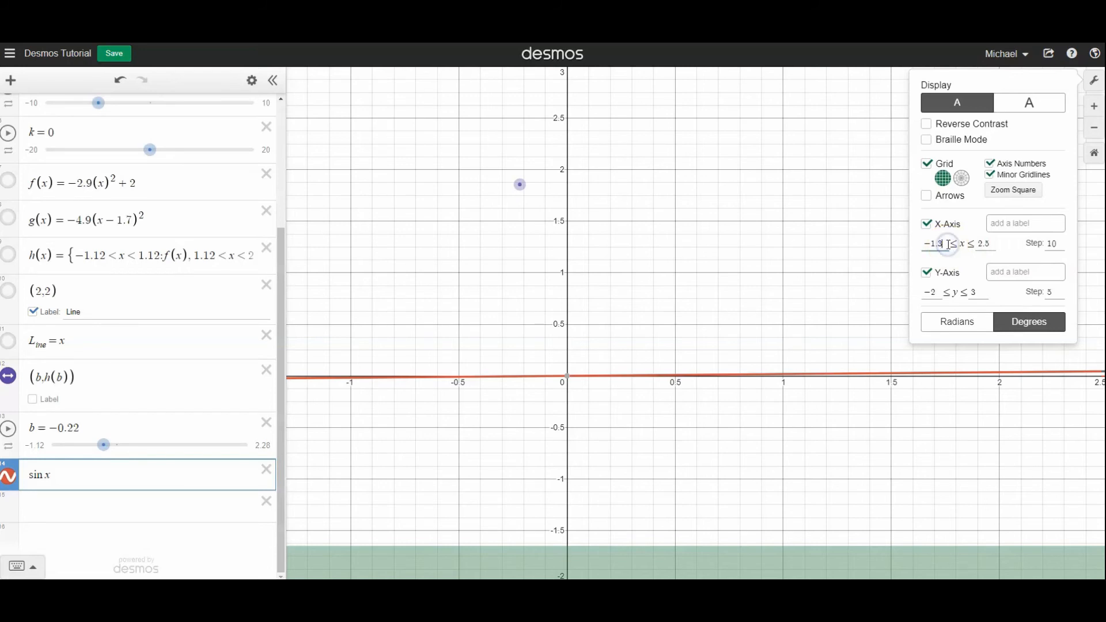
key(BackSpace)
key(BackSpace)
key(BackSpace)
key(BackSpace)
text(0)
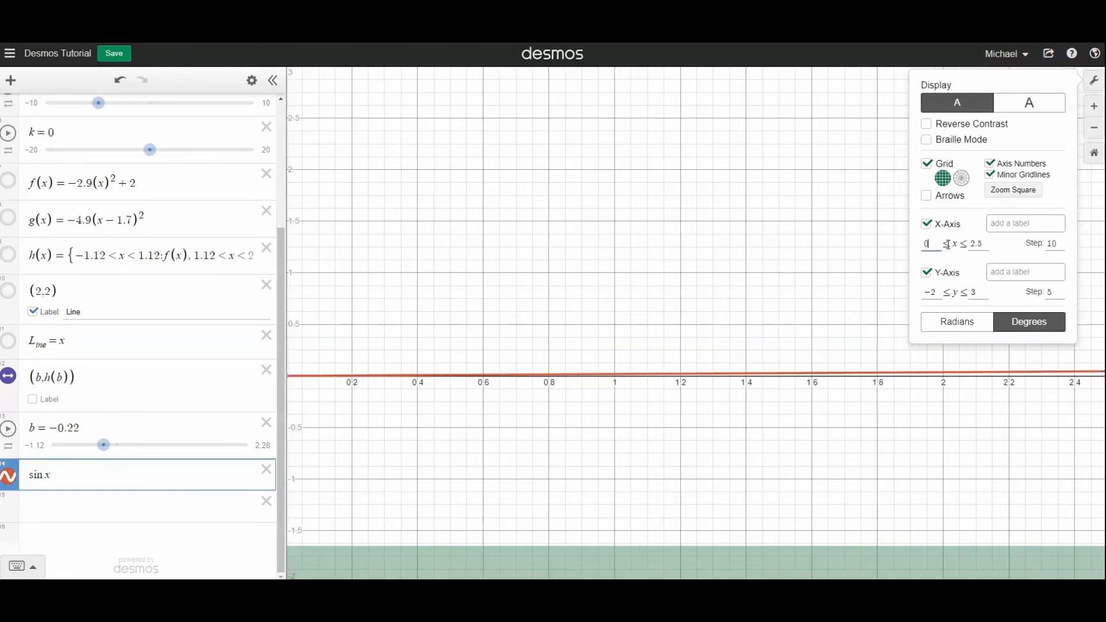
drag(976, 240, 960, 246)
text(260)
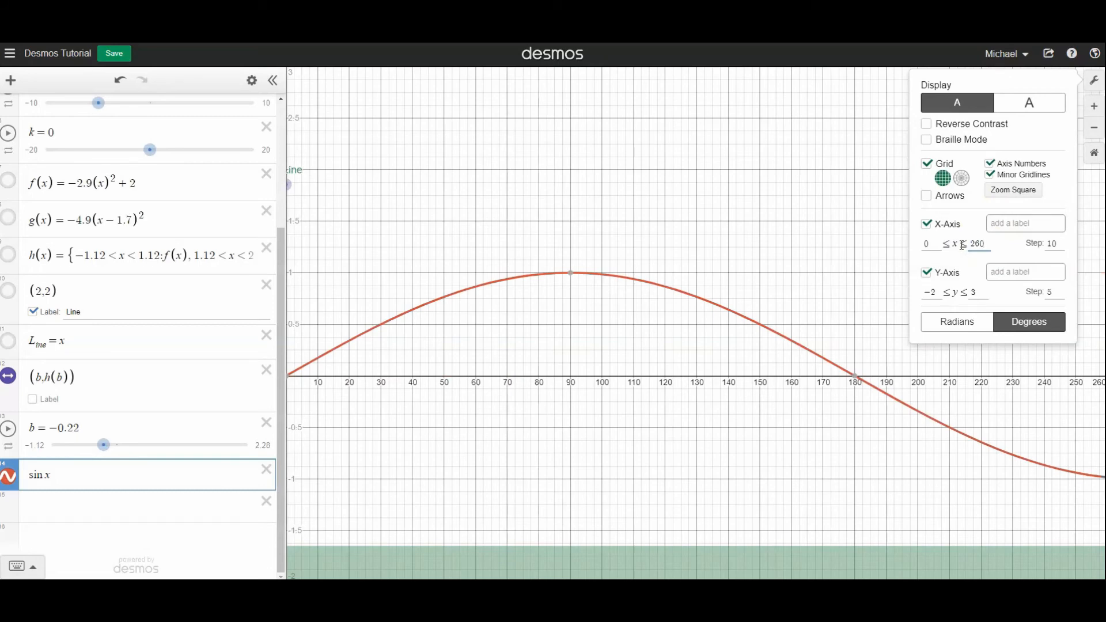
key(BackSpace)
key(BackSpace)
key(BackSpace)
text(360)
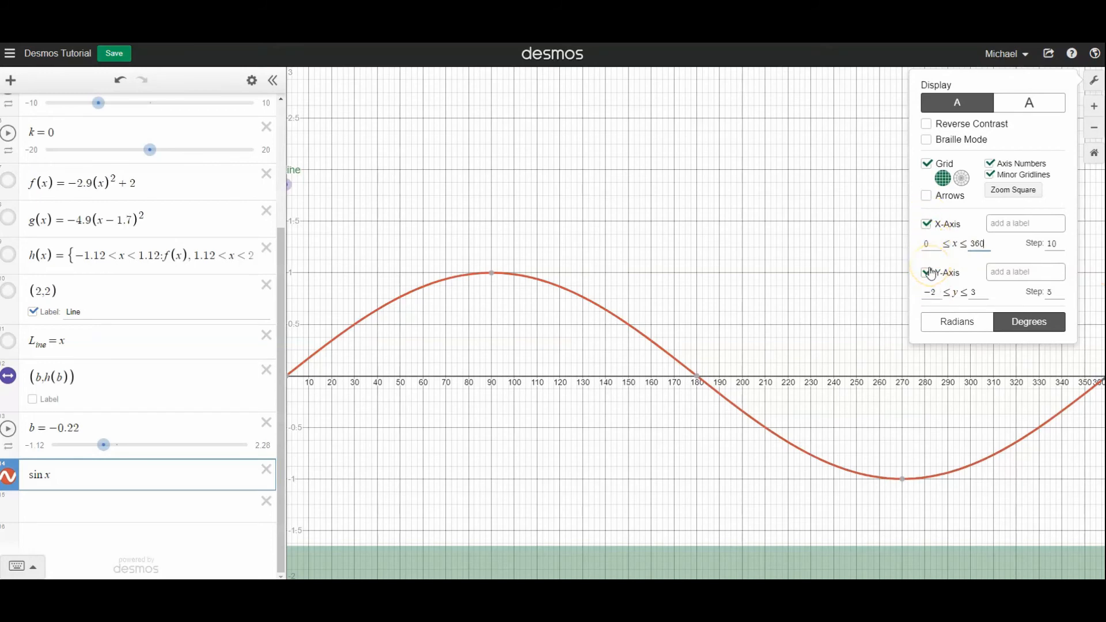
Step: Label the x-axis "time" and the y-axis "Position", and return the angle unit to radians
click(1026, 223)
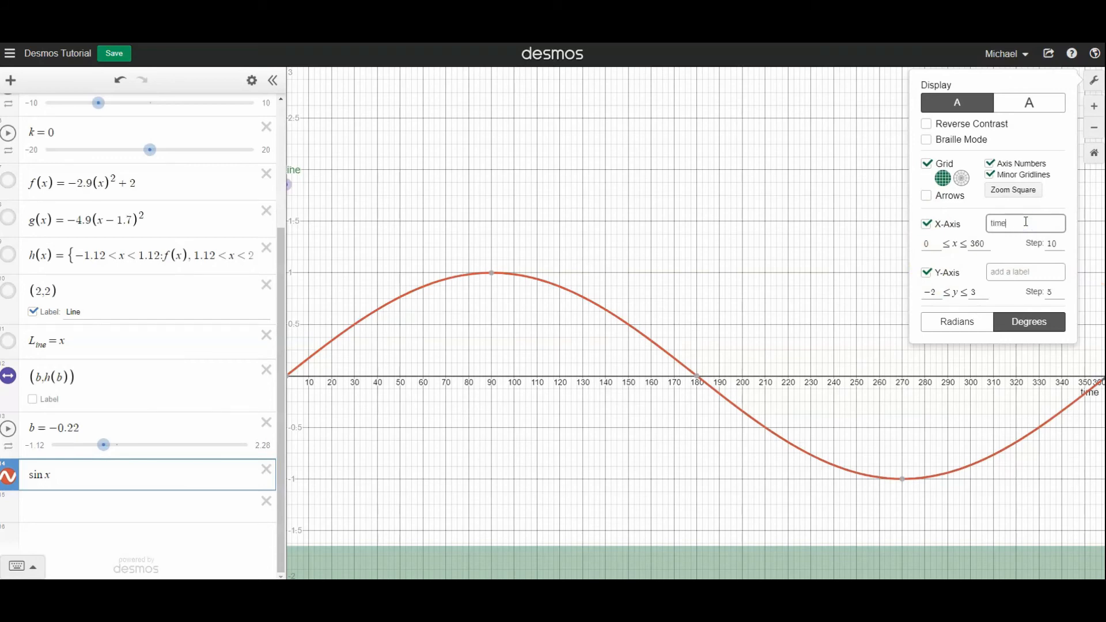
click(1020, 272)
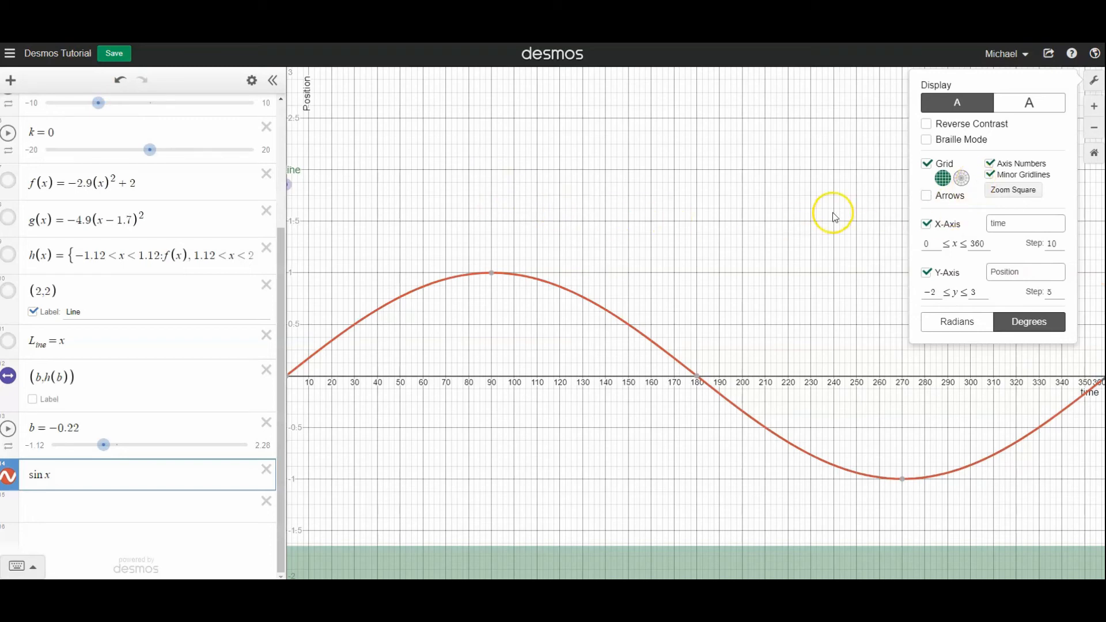
click(977, 321)
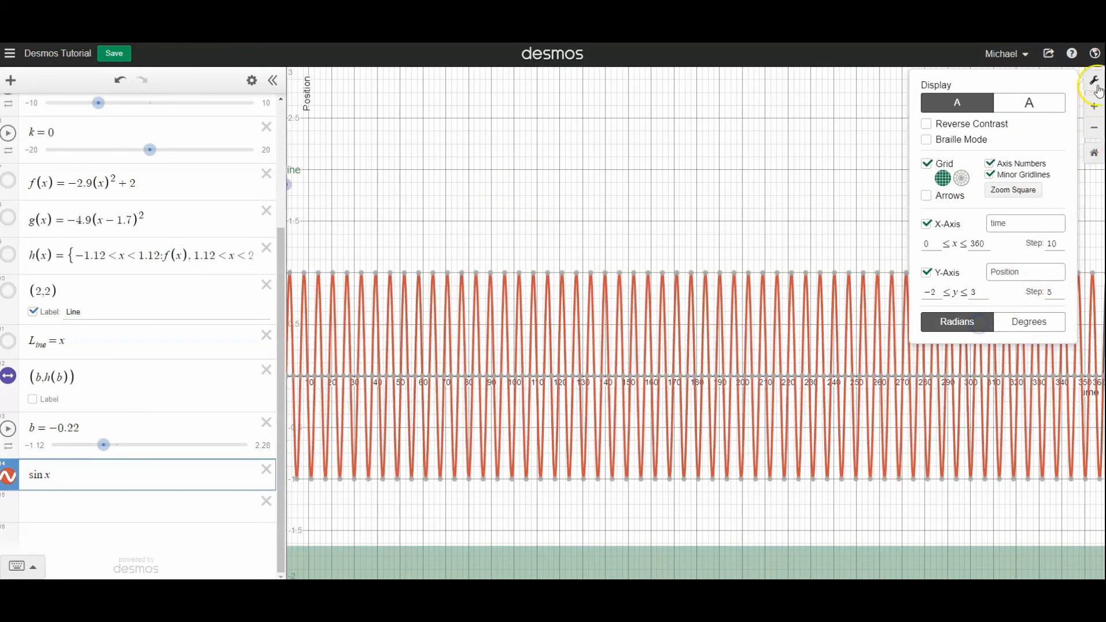
click(1097, 90)
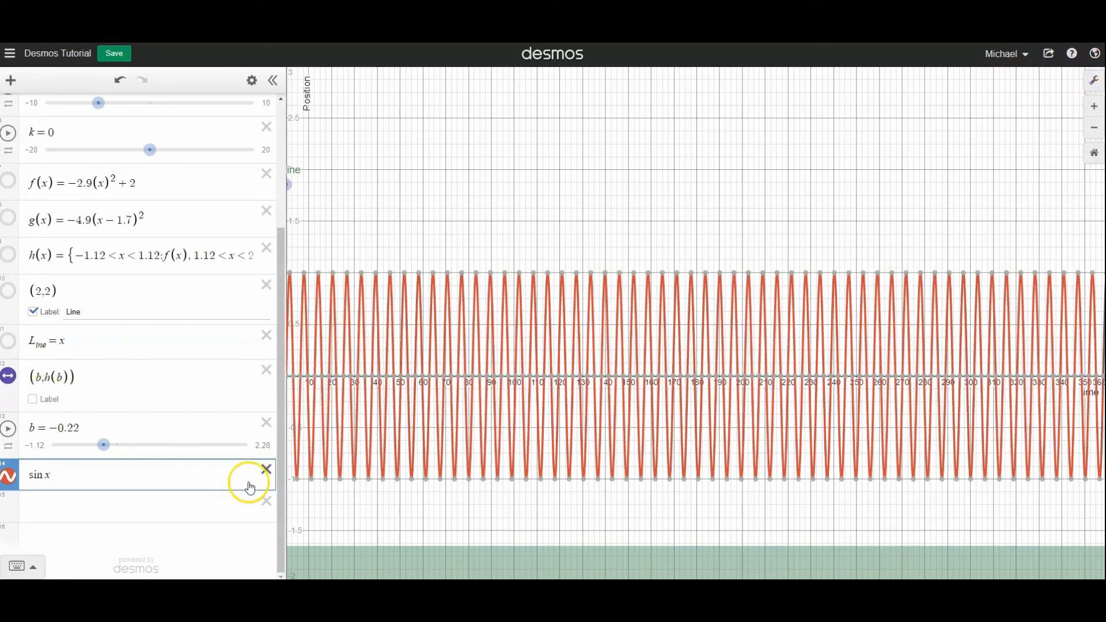
Step: Delete every expression and slider, from sin x up to y = x², so that the expression list is empty
click(266, 469)
click(266, 453)
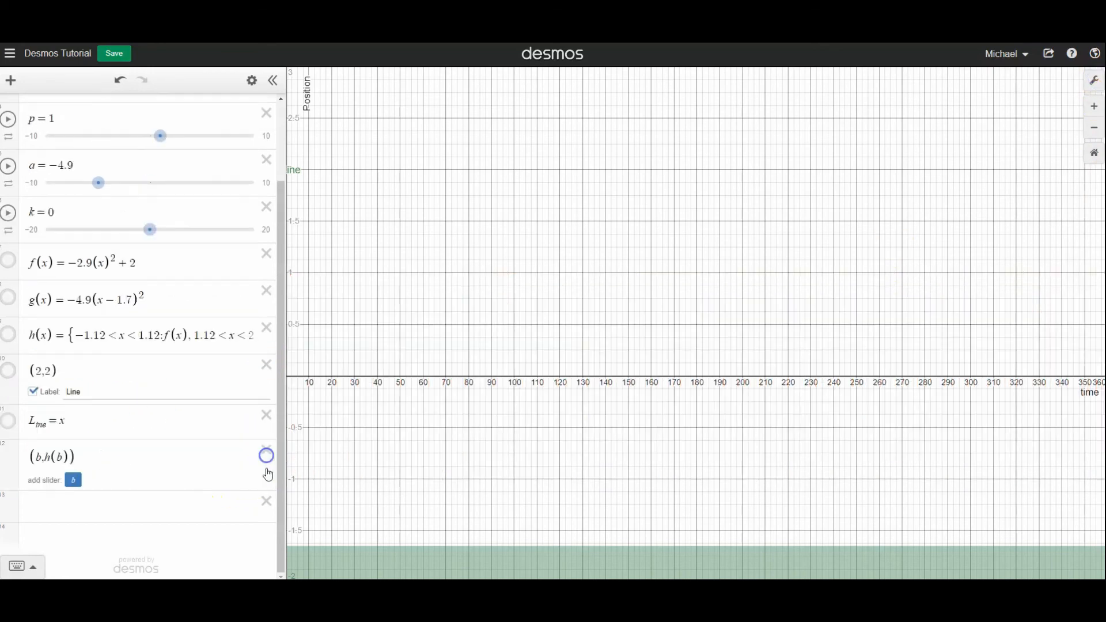
click(266, 501)
click(267, 487)
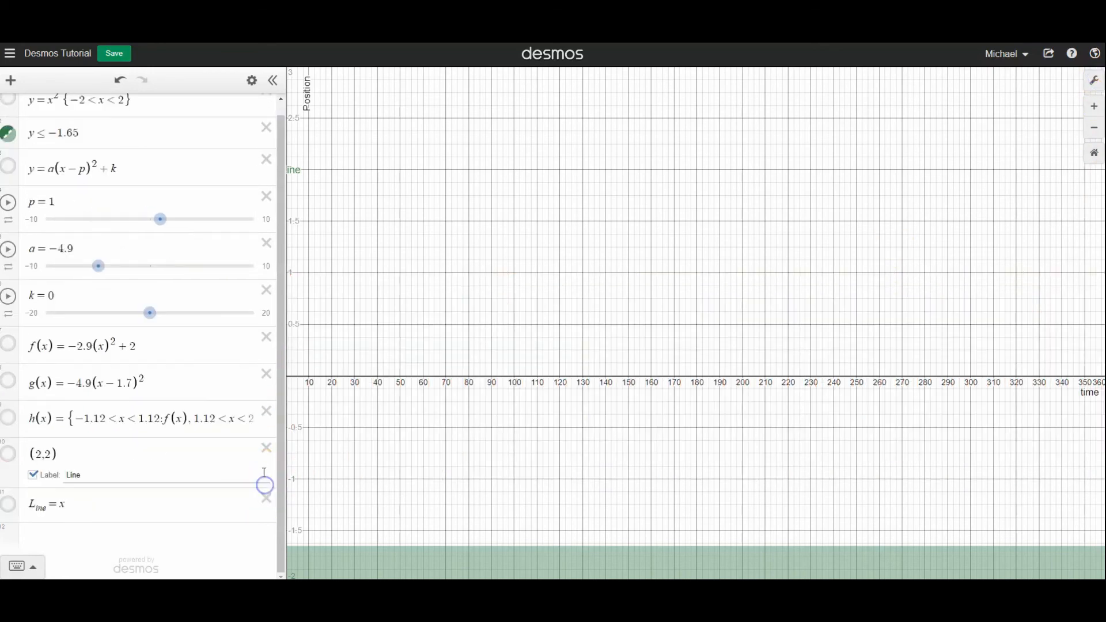
click(265, 498)
click(273, 461)
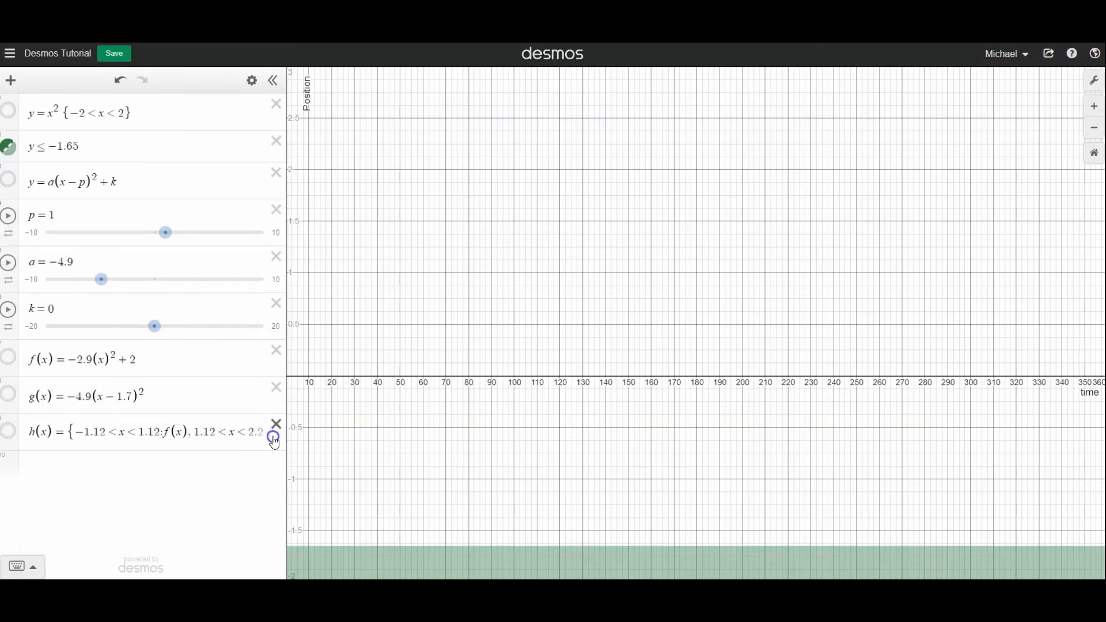
click(275, 437)
click(277, 387)
click(276, 350)
click(277, 304)
click(278, 254)
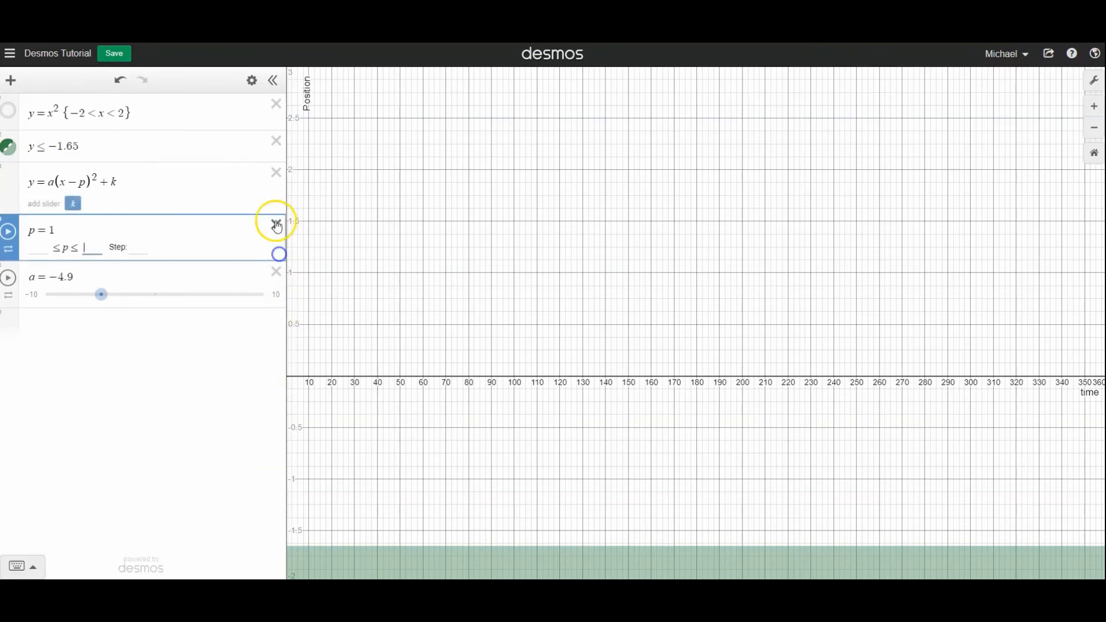
click(276, 224)
click(276, 173)
click(276, 141)
click(277, 104)
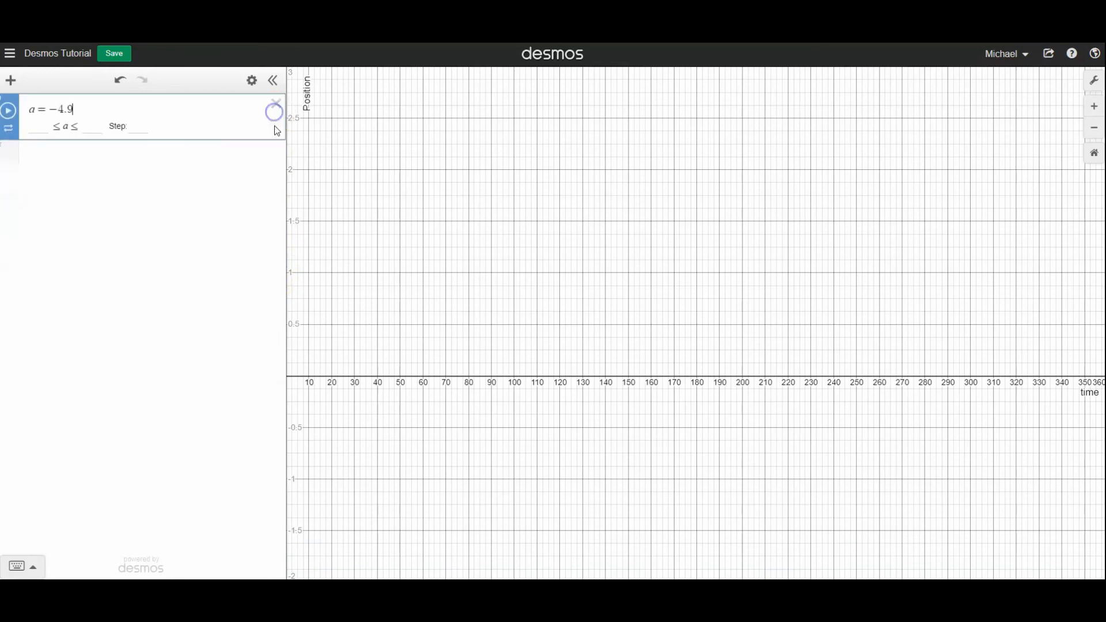
click(276, 105)
Step: Insert a table in the empty expression list
click(12, 81)
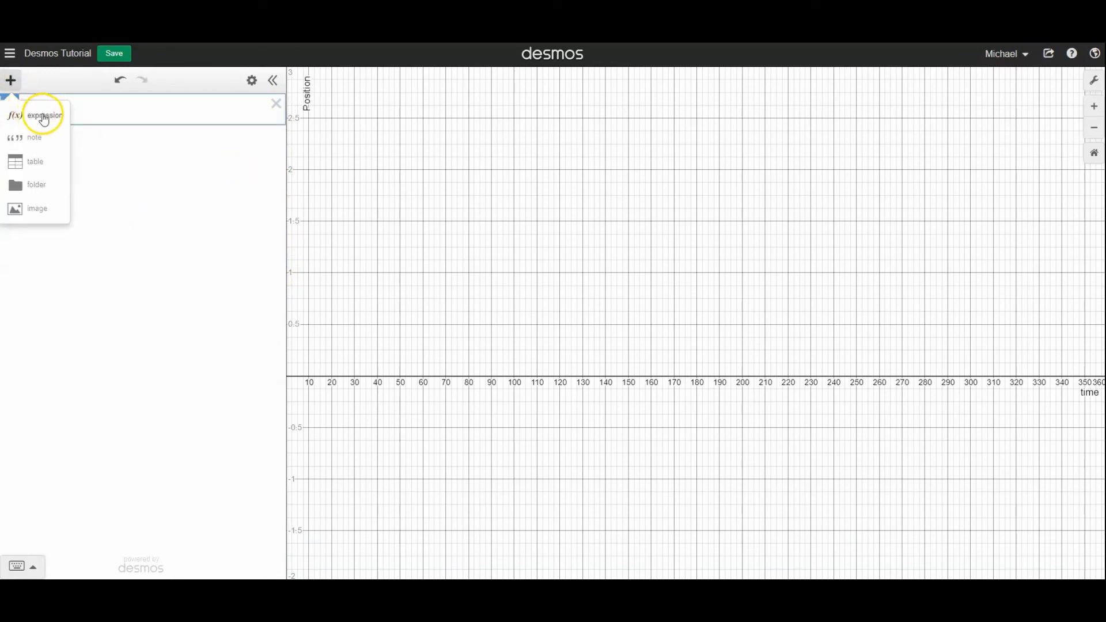
click(40, 159)
text(x)
key(Tab)
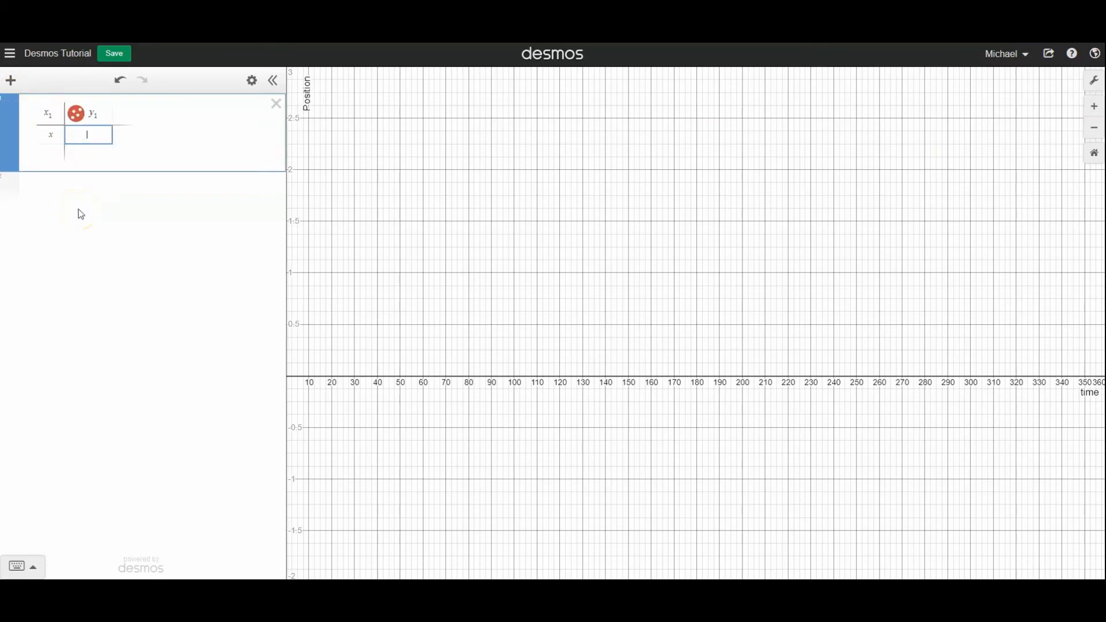
Step: Fill the table with the points (1, 2), (2, 4) and (3, 8)
key(shift+Tab)
text(1)
key(Tab)
text(2)
key(Return)
text(2)
key(Tab)
text(4)
key(Return)
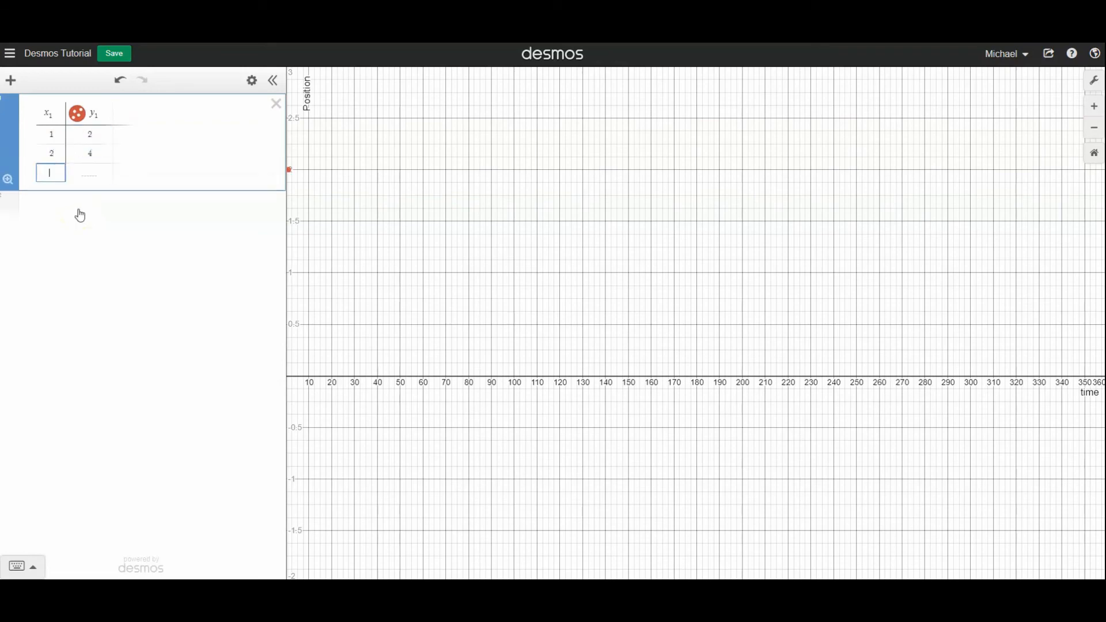
text(3)
key(Tab)
text(8)
key(Return)
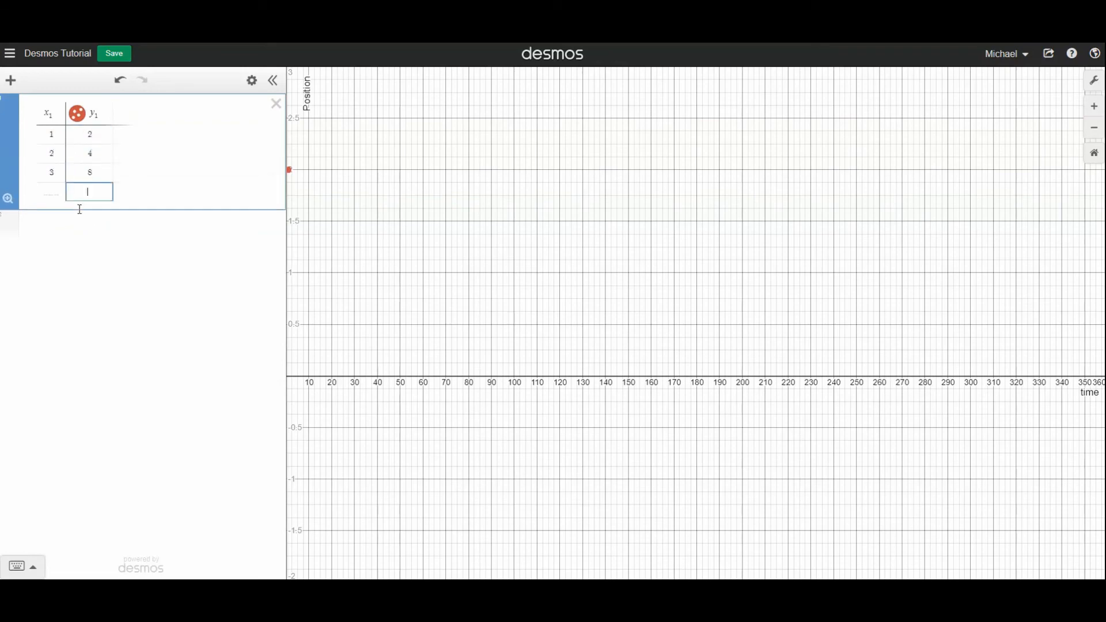
Step: Zoom out and pan the graph to examine all three plotted table points
drag(472, 321, 776, 341)
scroll(640, 347, down, 3)
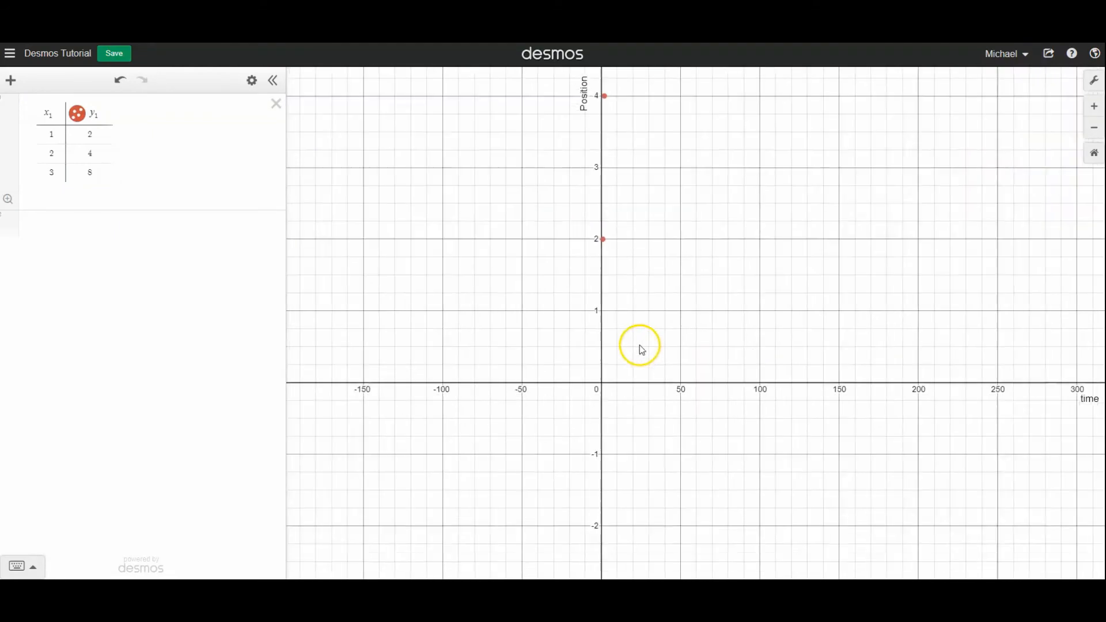
scroll(651, 311, down, 2)
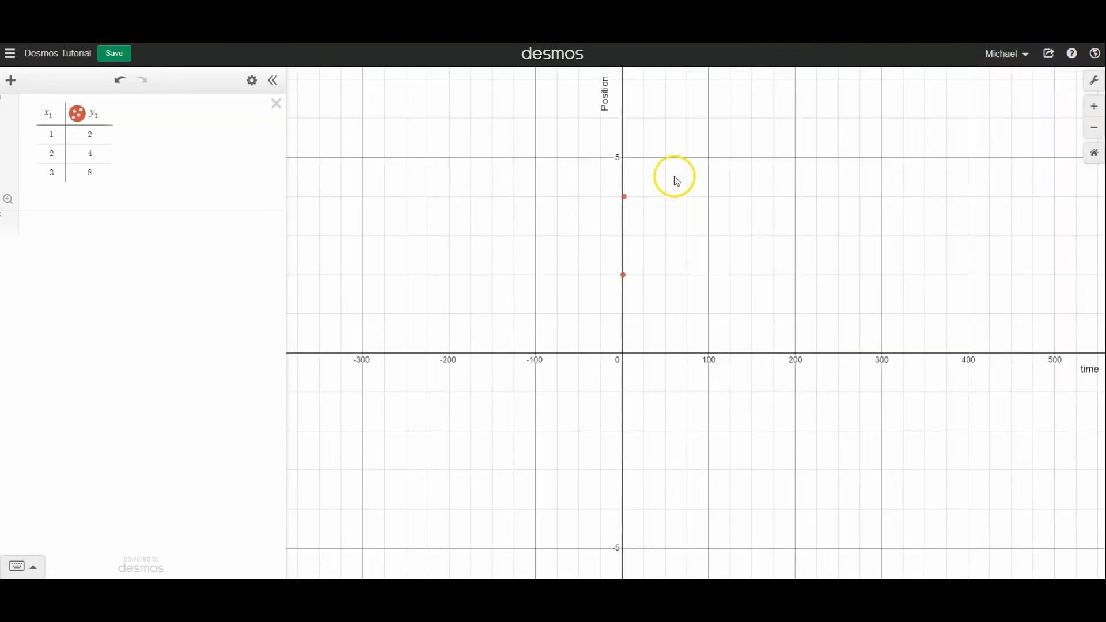
right_click(672, 225)
drag(676, 211, 676, 343)
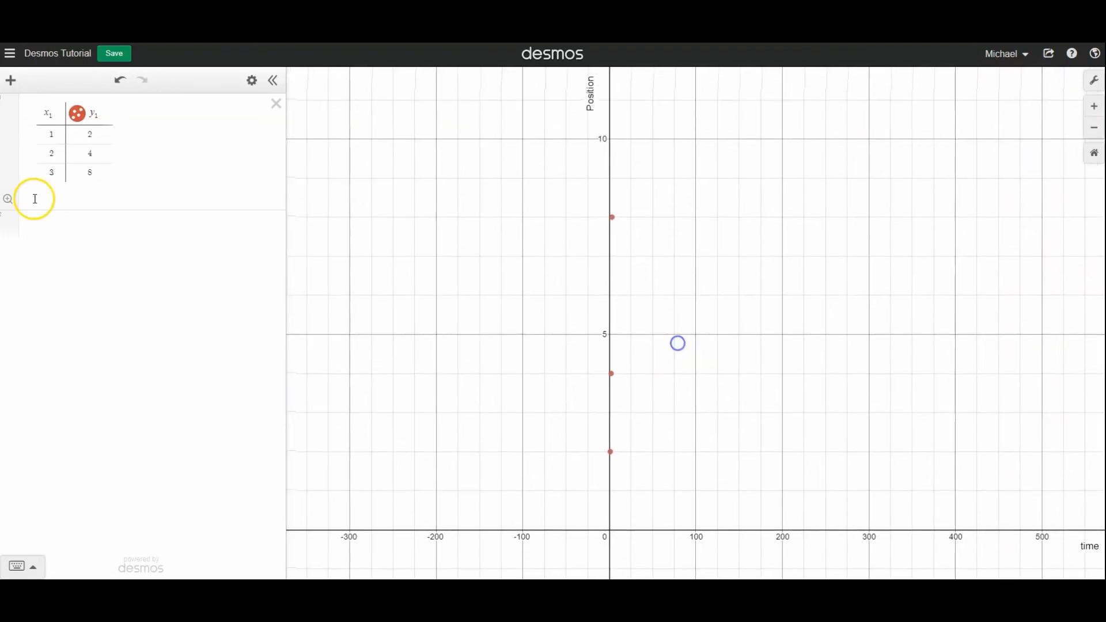
Step: Delete the table and open the choices for adding a new item
click(275, 105)
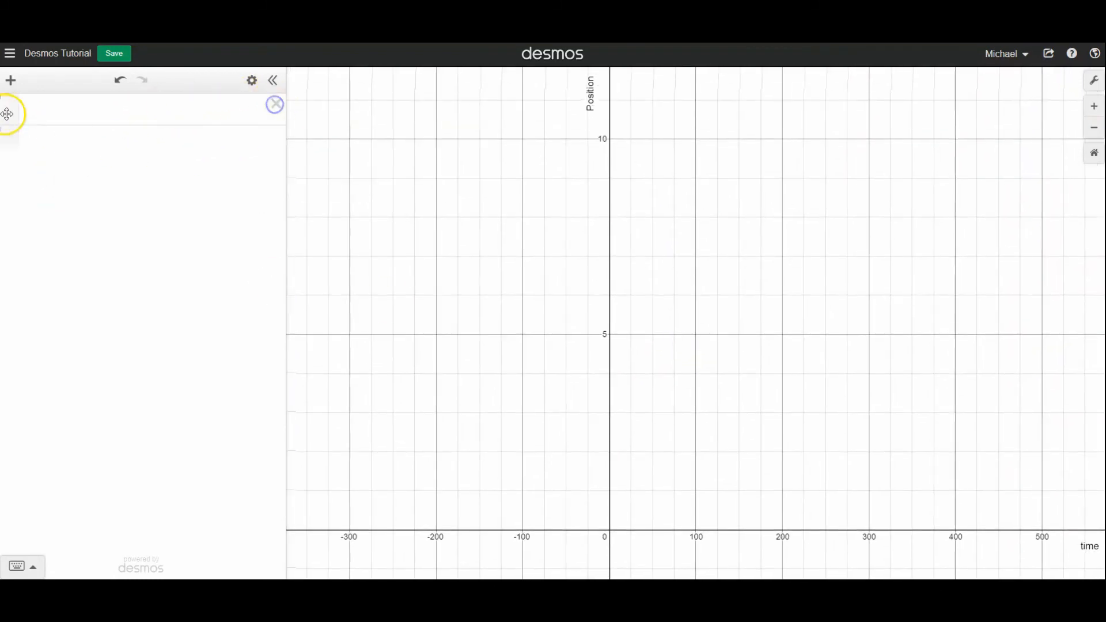
click(11, 81)
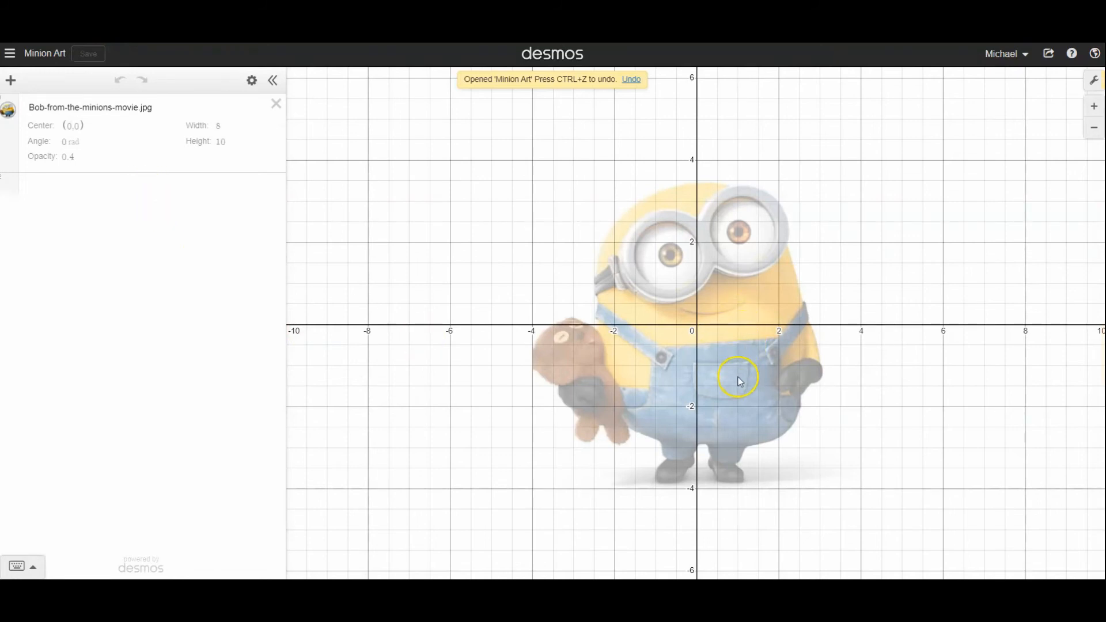
Step: Set the Bob-from-the-minions-movie.jpg image to full opacity
mouse_move(738, 379)
mouse_down()
mouse_move(723, 368)
mouse_move(736, 380)
mouse_up()
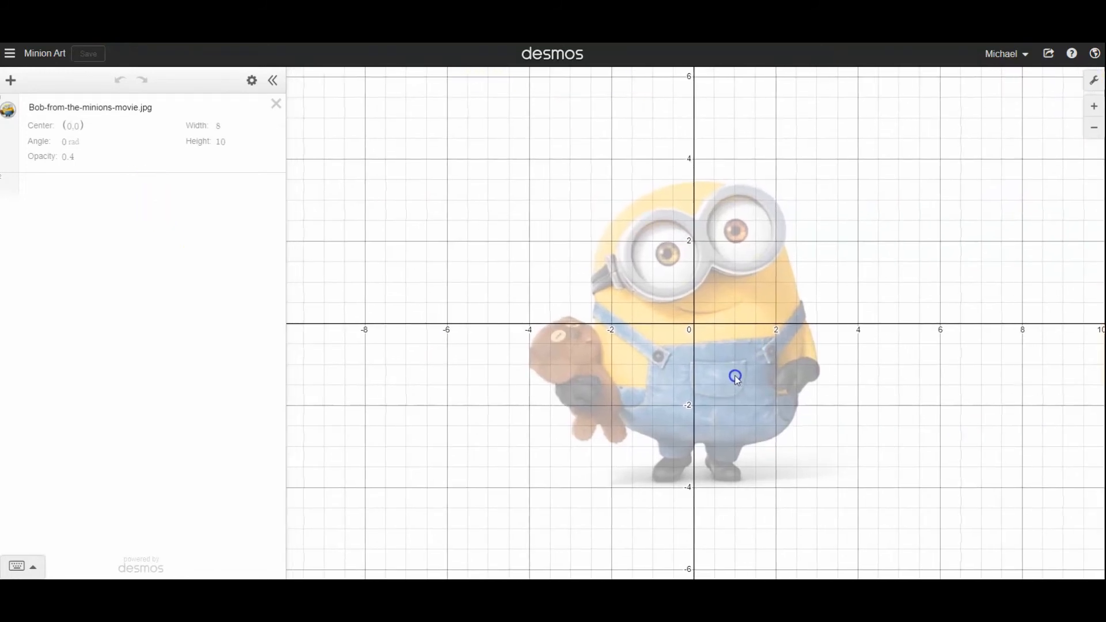
click(11, 111)
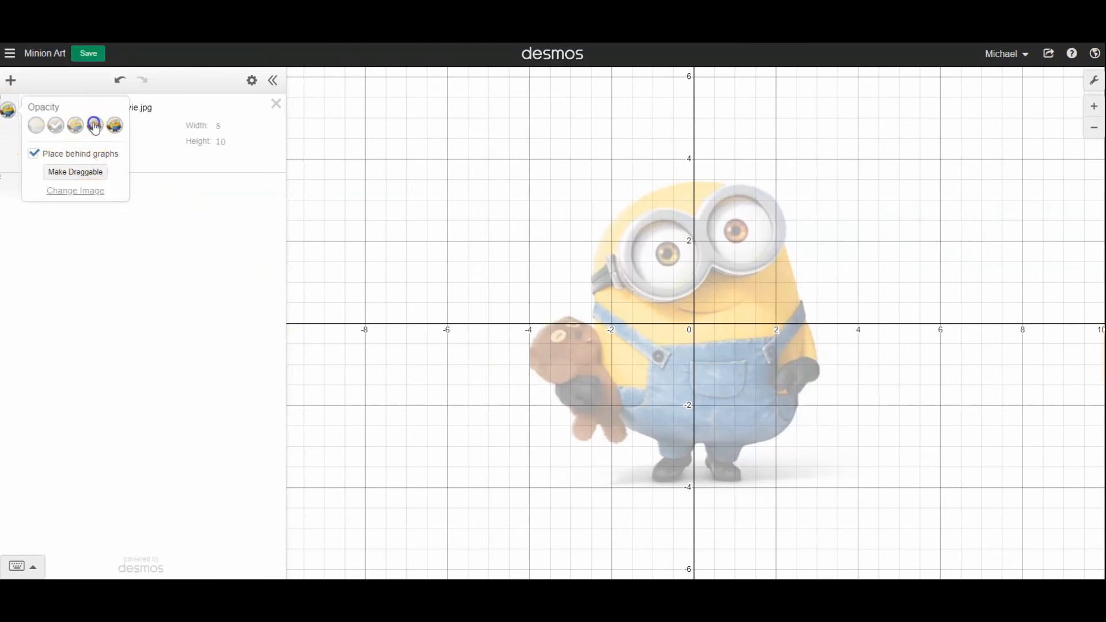
click(114, 135)
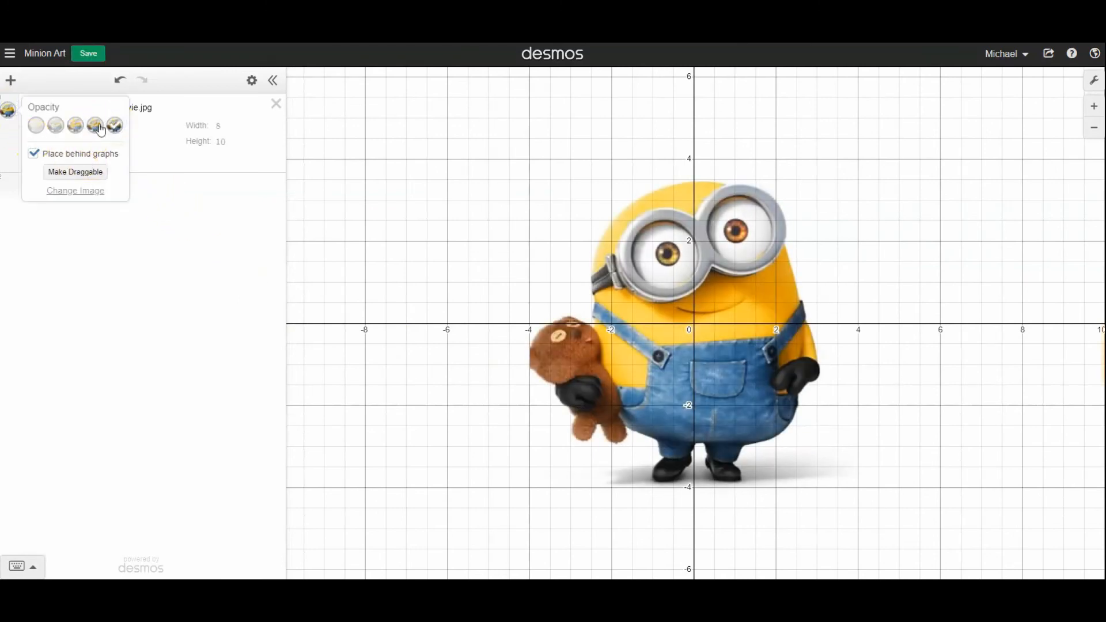
Step: Lower the opacity of the Bob-from-the-minions-movie.jpg image to 0.4 and start a new expression below it
click(98, 131)
click(77, 127)
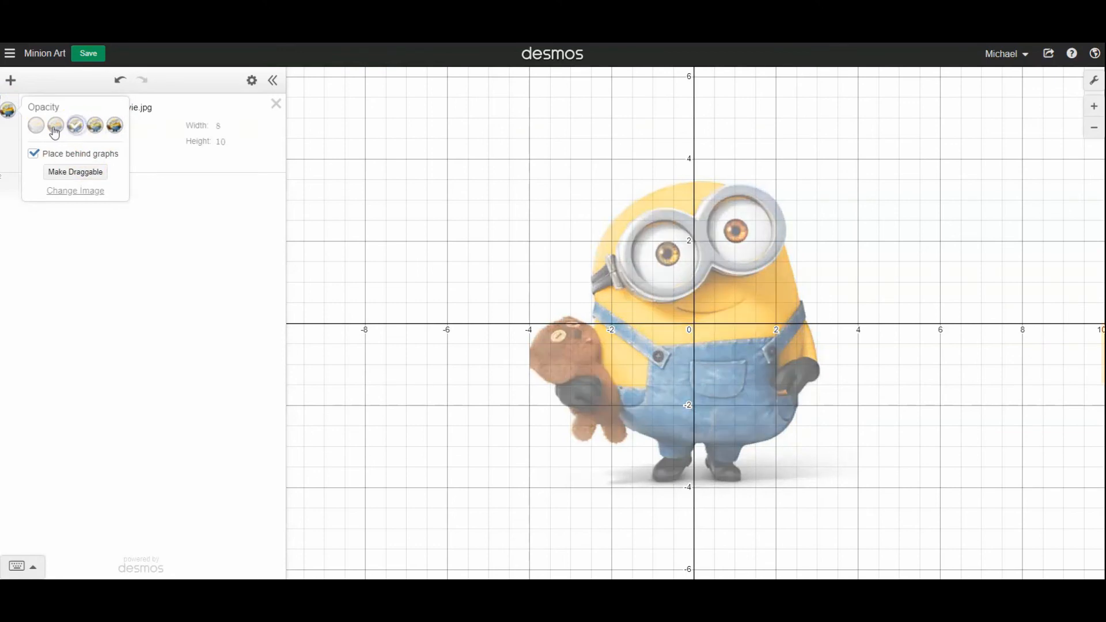
click(55, 130)
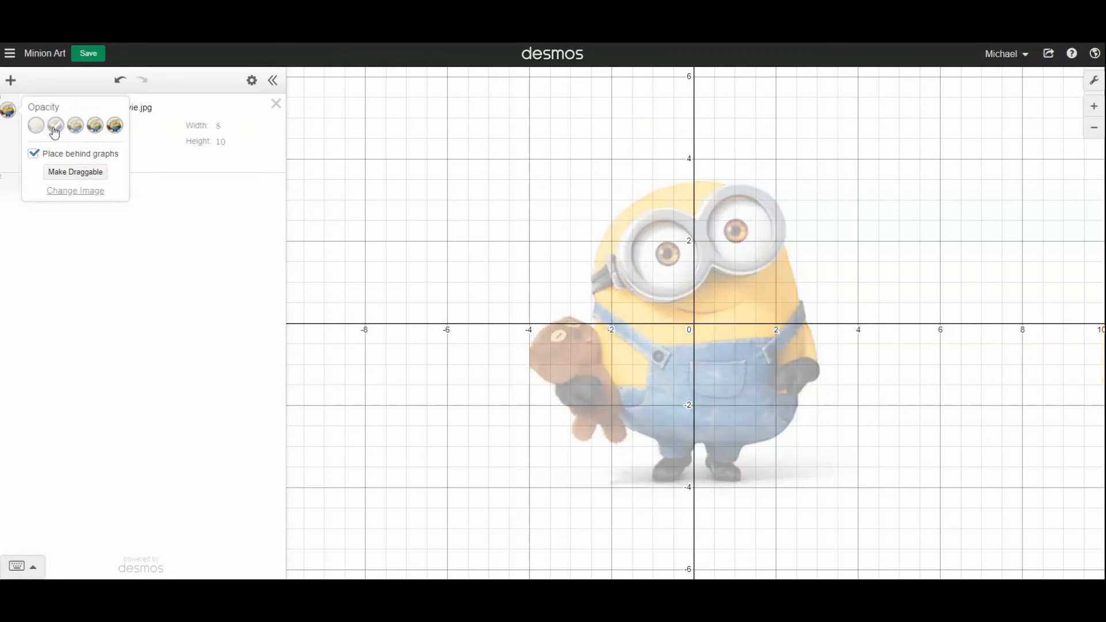
click(150, 190)
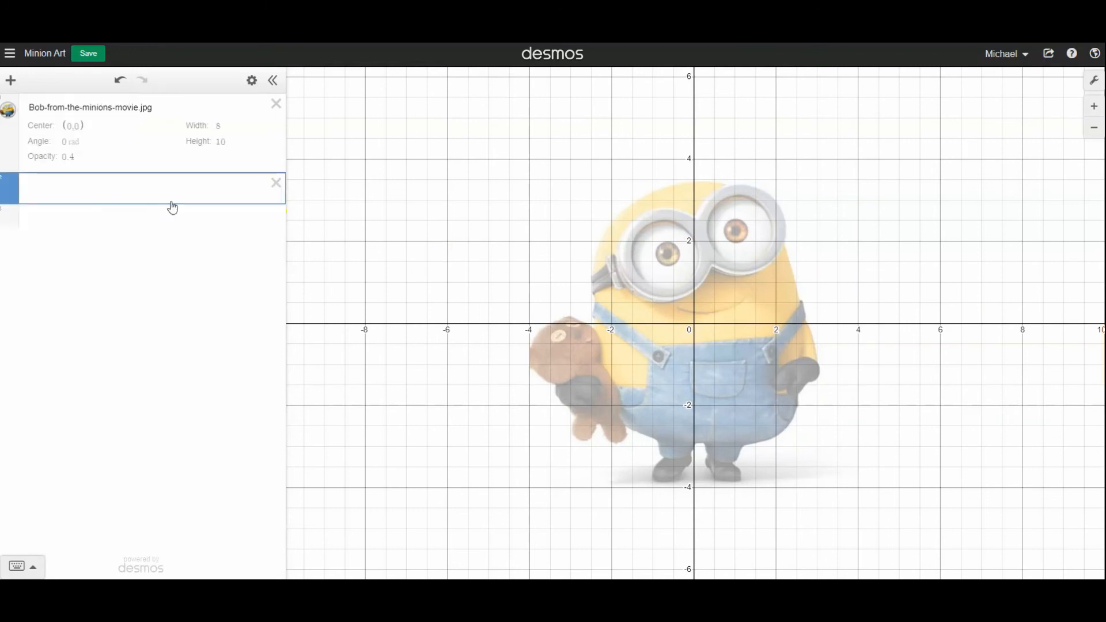
Step: Enter the circle (y-b)^2=-(x-a)^2+r^2 and increase b with its slider to raise the circle over the image
text((y^2=-(x-a)^2+r^2))
click(81, 208)
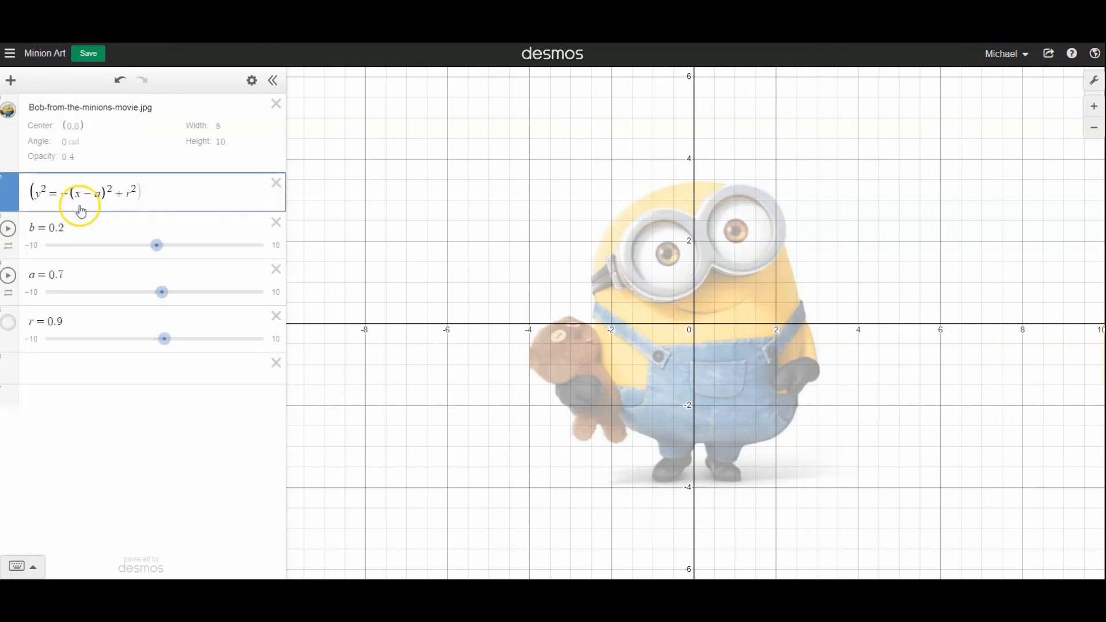
text())
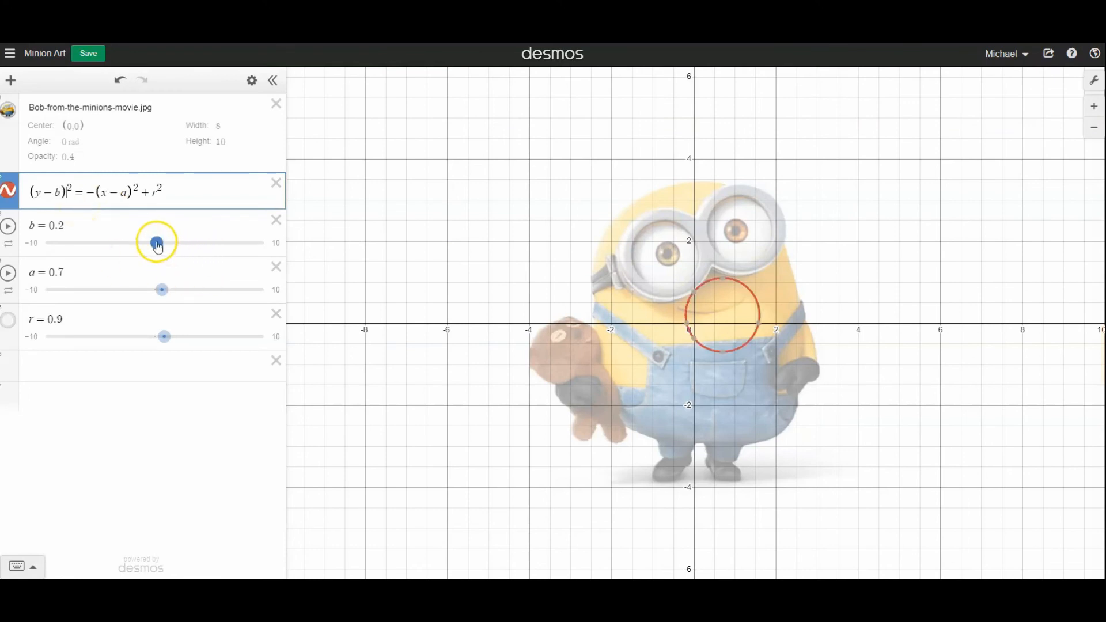
drag(158, 246, 173, 248)
click(197, 194)
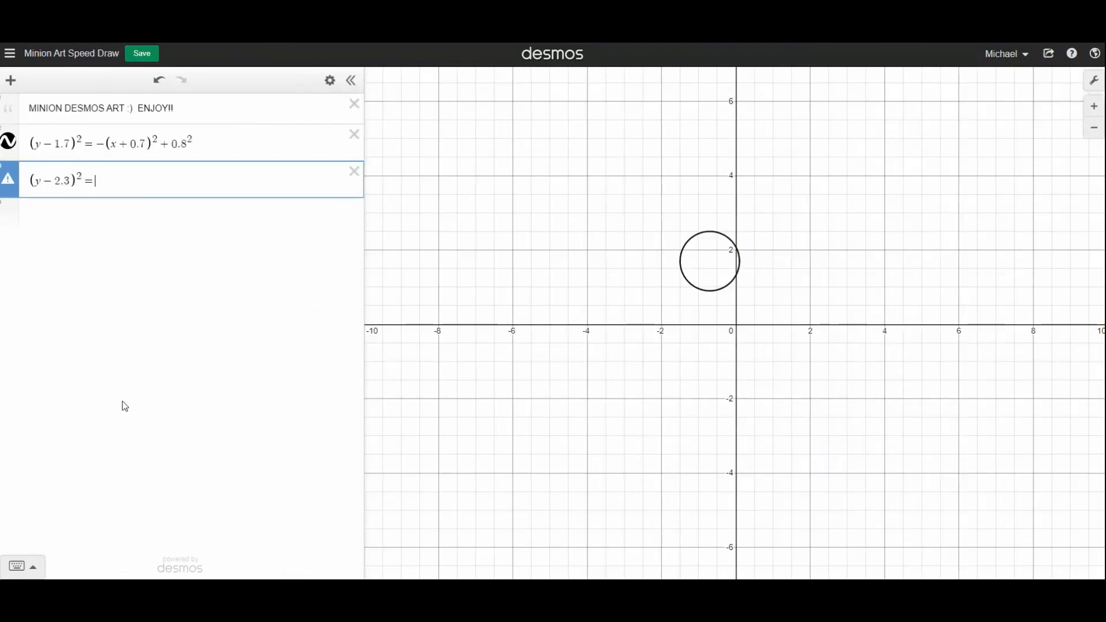
Step: Graph the right eye's circles (y-2.3)^2=-(x-1.1)^2+0.8^2 and (y-2.3)^2=-(x-1)^2+0.3^2
text(-(x-1.1)^2+0.8^2)
key(Return)
text((y-2.3)^2=-(x-1))
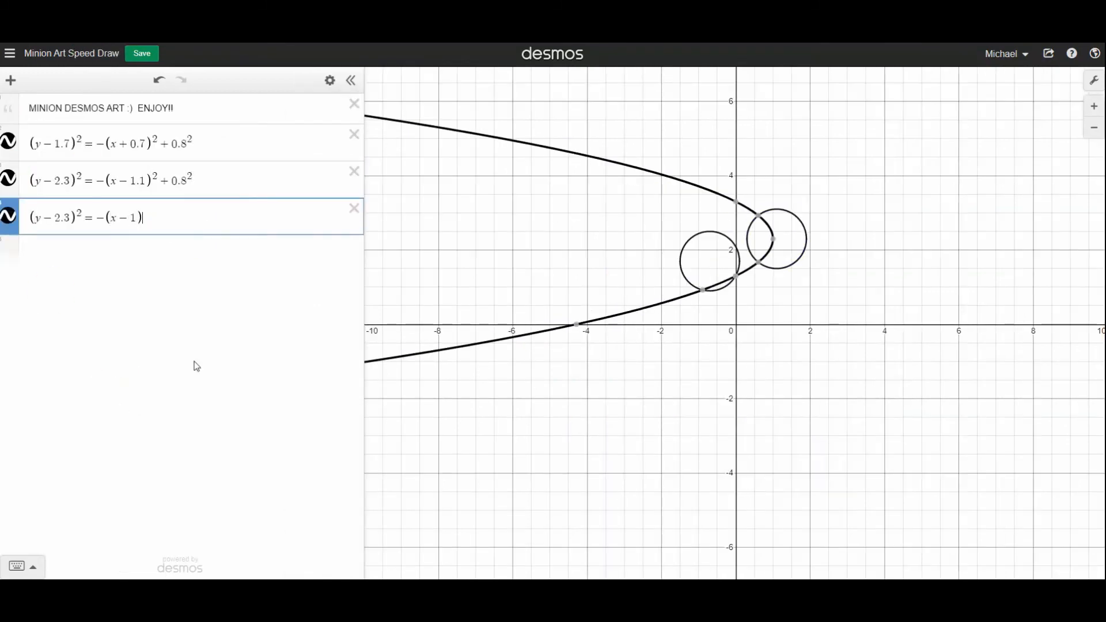
text(^2+0.3^2)
Step: Graph the left eye's inner circle (y-1.7)^2=-(x+0.7)^2+0.3^2
key(Return)
text((y-1.7)^2=-(x+0.7)^2+0.3^2)
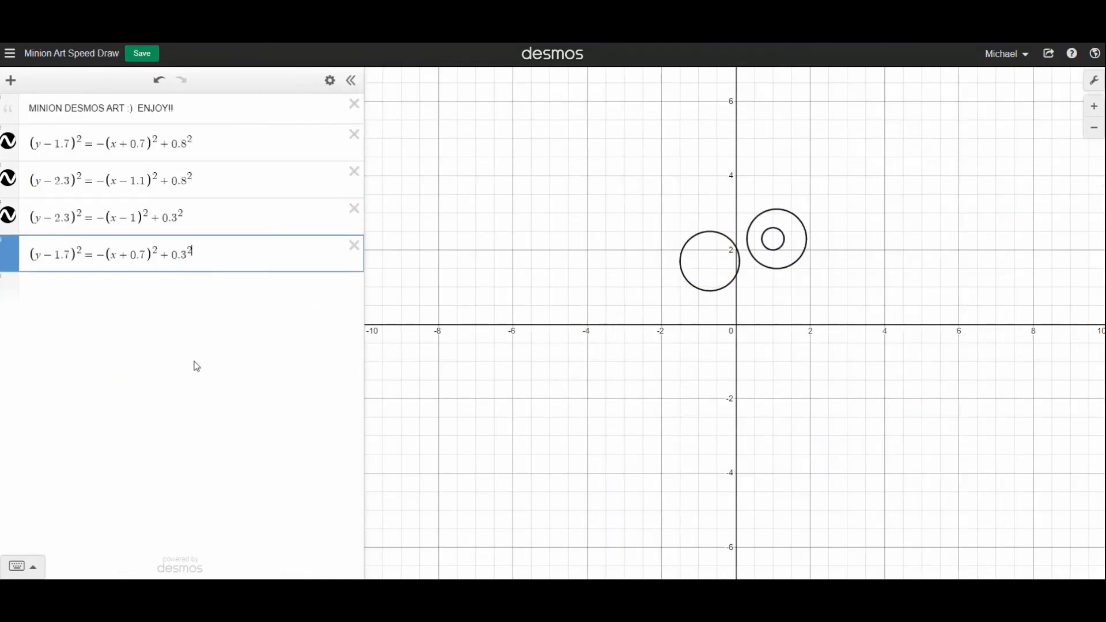
key(Return)
Step: Graph the smile y=0.4(x-0.2)^2+0.2{-0.45<x<1.25} and colour it black
text(y=0.44(x-0.2)^2+0.2{-0.45<x<1.25})
click(11, 295)
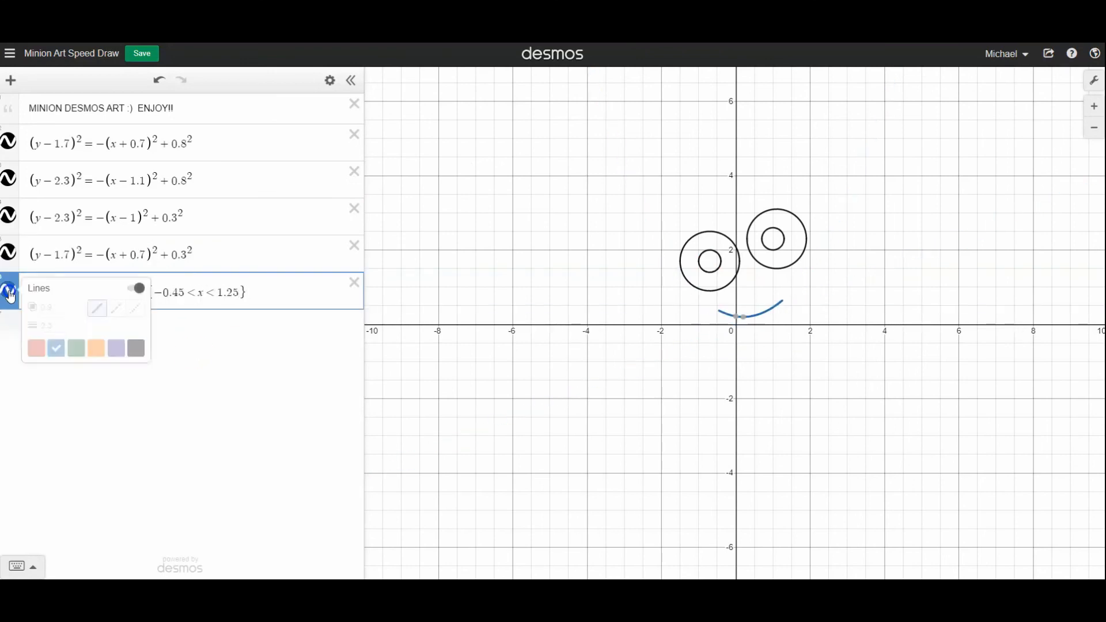
click(136, 348)
click(237, 439)
Step: Graph the overalls' top edge y=0.05x-0.5{-0.8<x<1.9} and colour it blue
text(y=0.05x-0.5{-0.8<x<1.9)
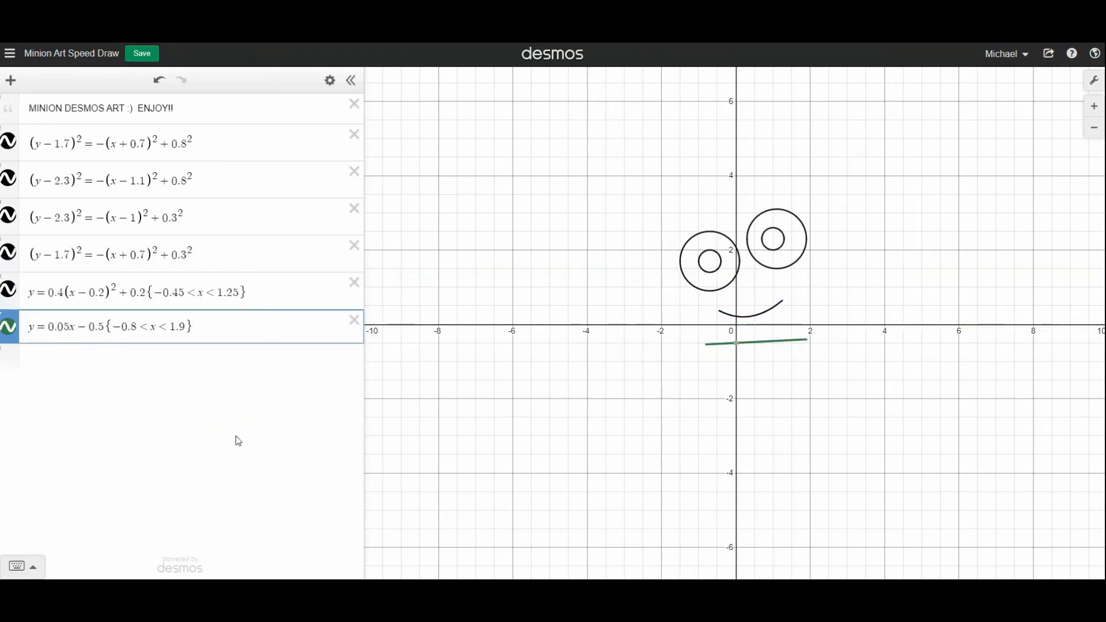
click(8, 326)
click(56, 384)
click(295, 451)
Step: Graph the left strap's long edges y=-0.7x-1.1{-2.4<x<-0.57} and y=-0.7x-1.6{-2.5<x<-0.75} in blue
text(y=-0.7x-1.1{-2.4<x<-0.57})
click(8, 361)
click(55, 419)
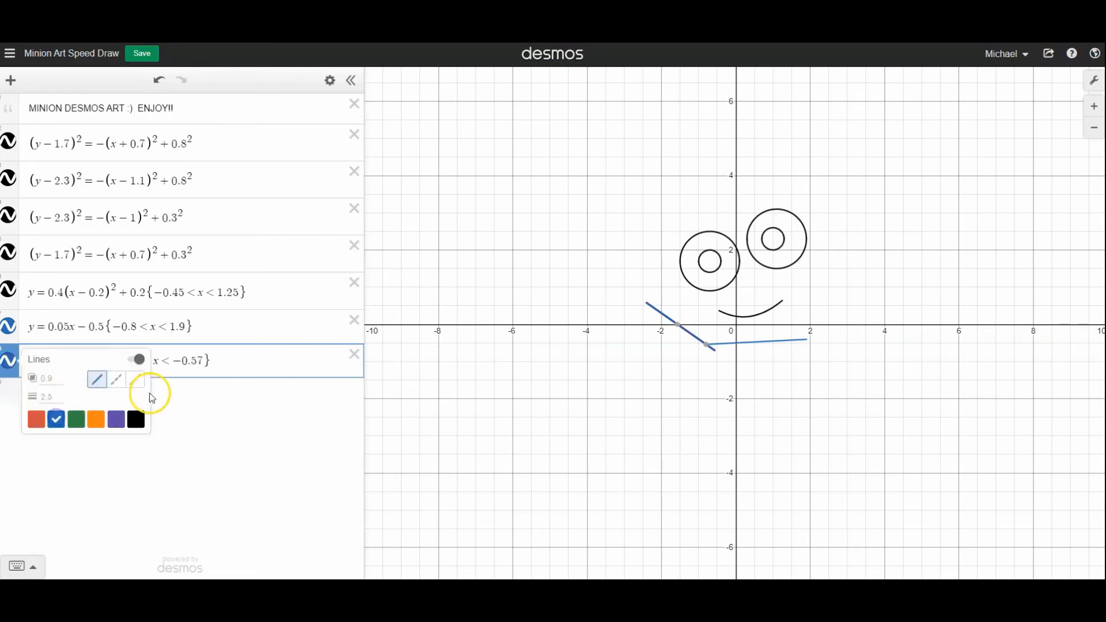
click(178, 456)
text(y=-0.7x-1.6{-2.5<x<-0.75)
click(180, 456)
Step: Close the left strap's ends with blue lines y=5.5x+13.9{-2.5<x<-2.42} and y=2.6x+0.8{-0.72<x<-0.57}
text(y=5.5x+13.9{-2.5<x<-2.42)
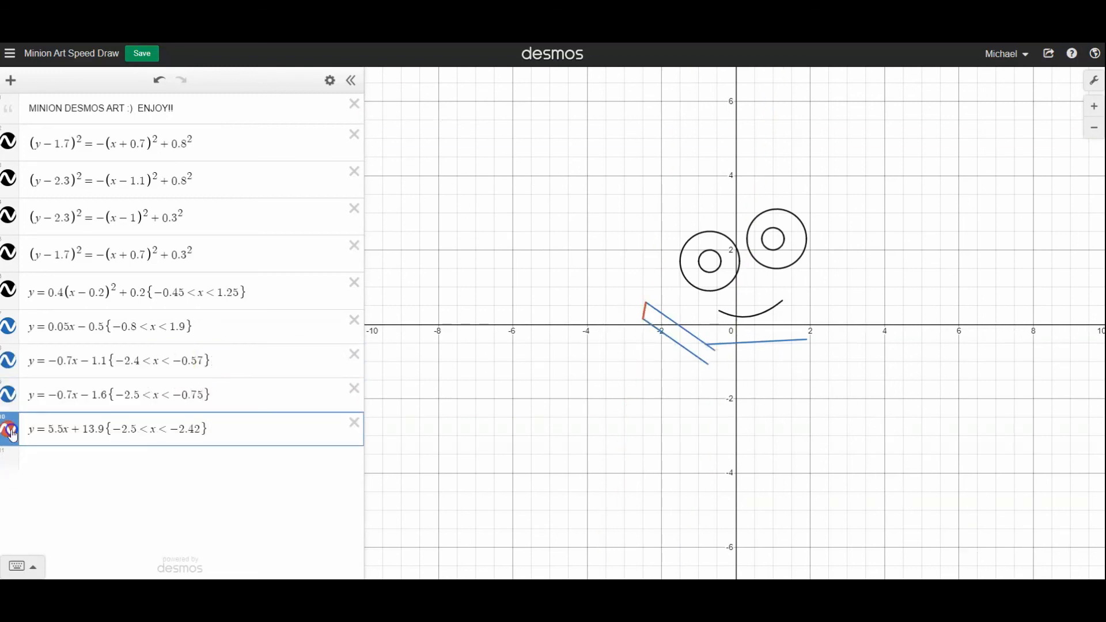
click(11, 430)
click(56, 487)
click(180, 458)
text(y=2.6x+0.8{-0.72<x<-0.57})
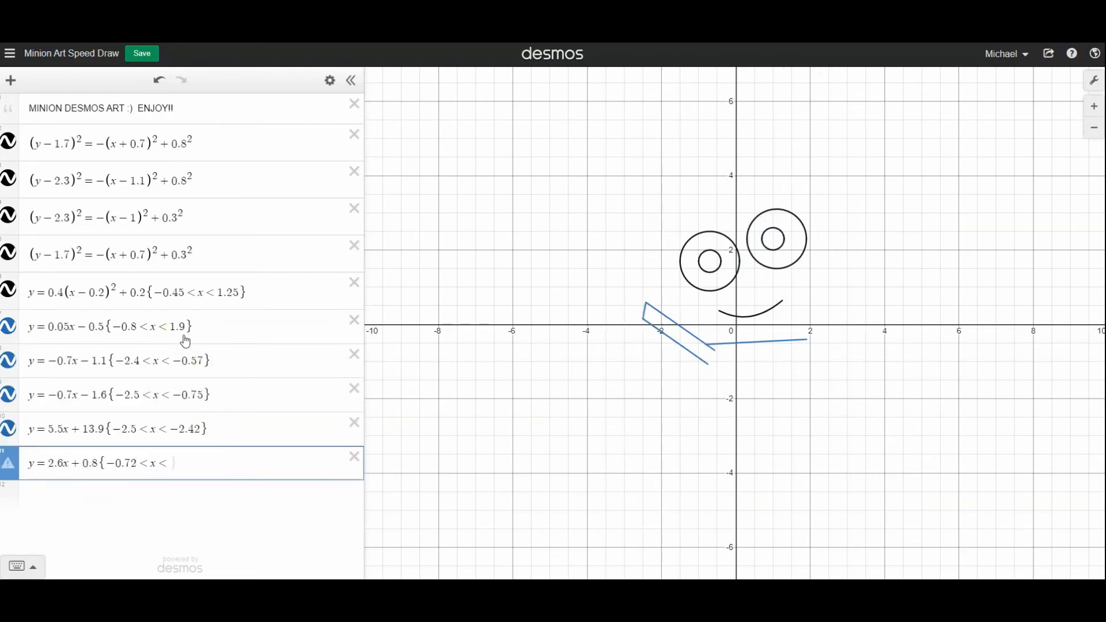
key(Return)
Step: Graph the overalls' left side curve y=170^(x+1)-2.1{-1.8<x<-0.97} in blue
text(y=170^(x+1))
key(Right)
text(-2.1{-1.8<x<-0.97)
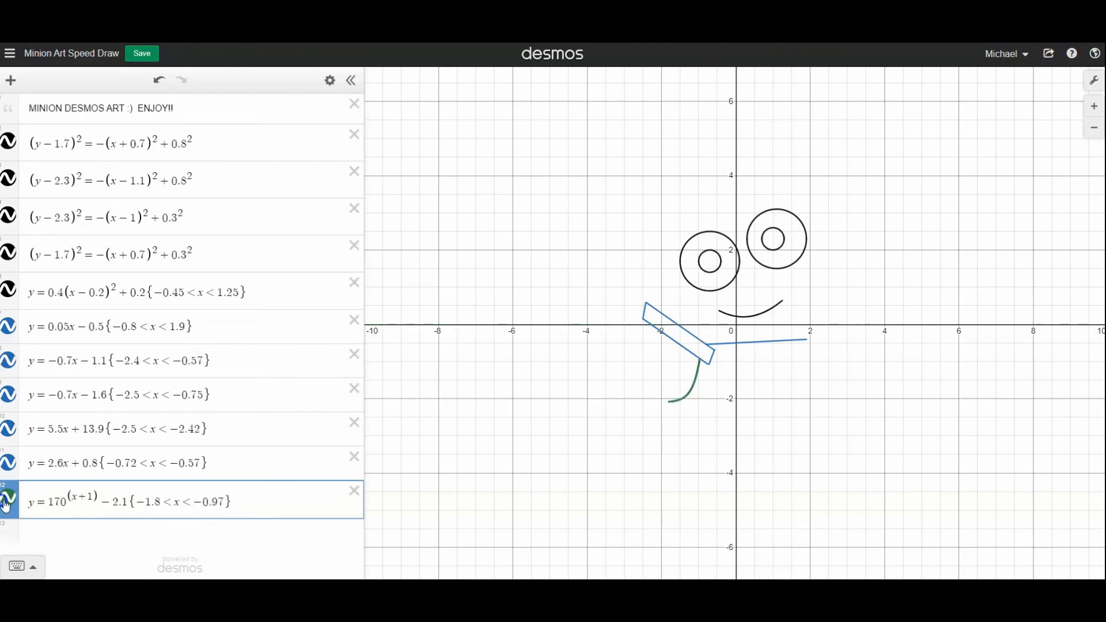
key(Return)
Step: Graph the right strap's long edges y=x-2.3{1.7<x<2.7} and y=1.2x-3.2{1.85<x<2.78} in blue
text(y=x-2.3{1.7<x<2.7)
click(6, 506)
click(177, 540)
text(y=)
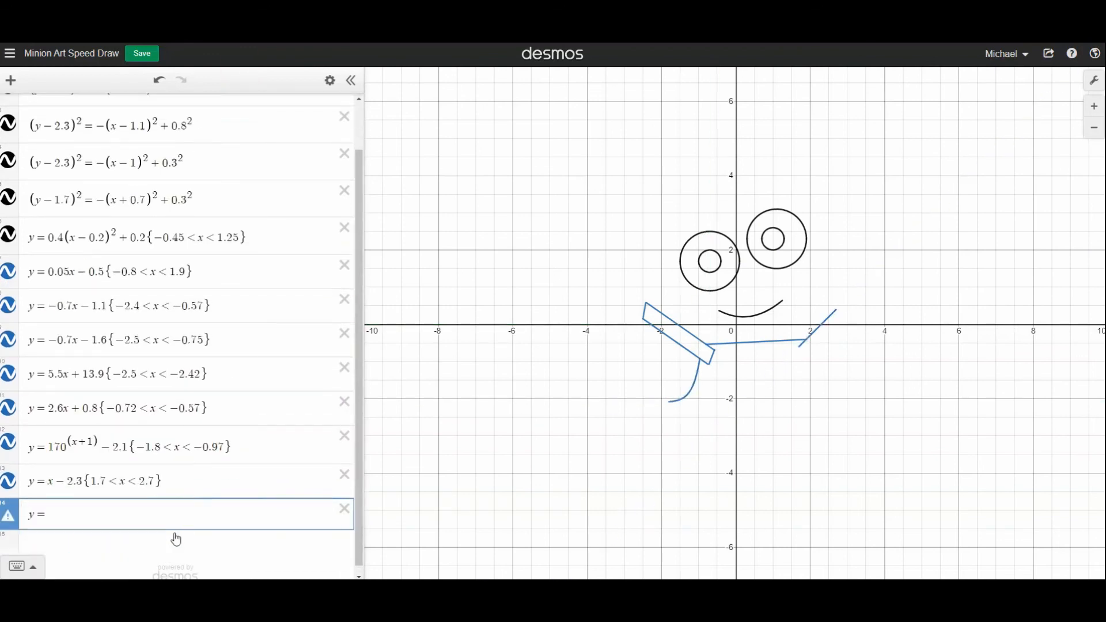
text(1.2x-3.2{1.85<x<2.78)
key(Return)
Step: Close the right strap's ends with blue lines y=-3x+8.5{2.7<x<2.78} and y=-3x+4.5{1.7<x<1.83}
text(y=-3x+8.5{2.7<x<2.78)
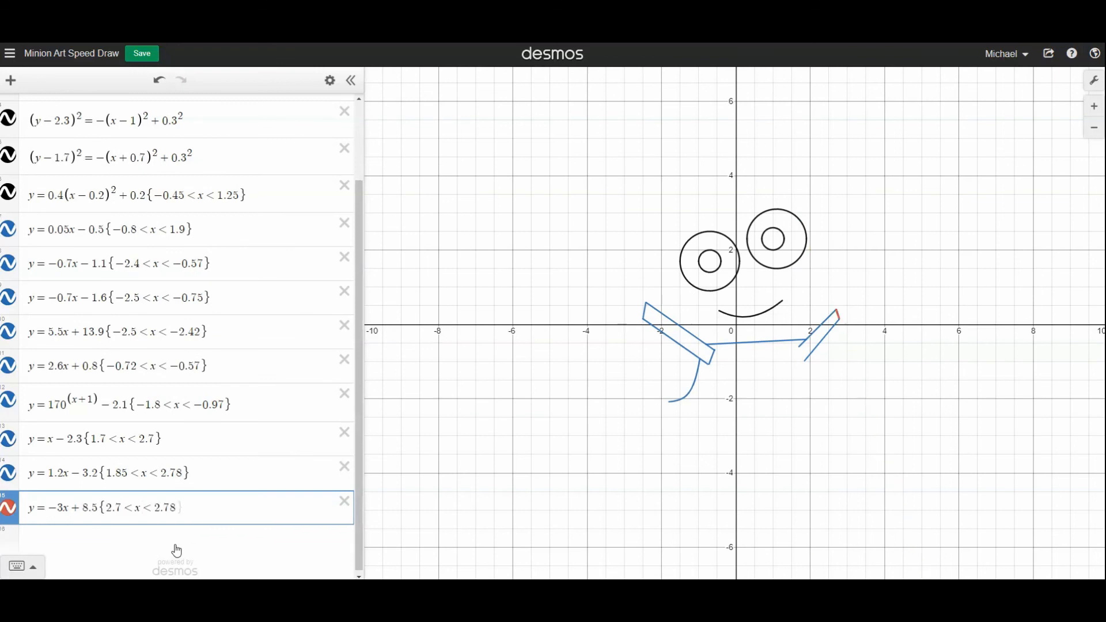
key(Return)
text(y=-3x+4.5{1.7<x<1.83)
key(Return)
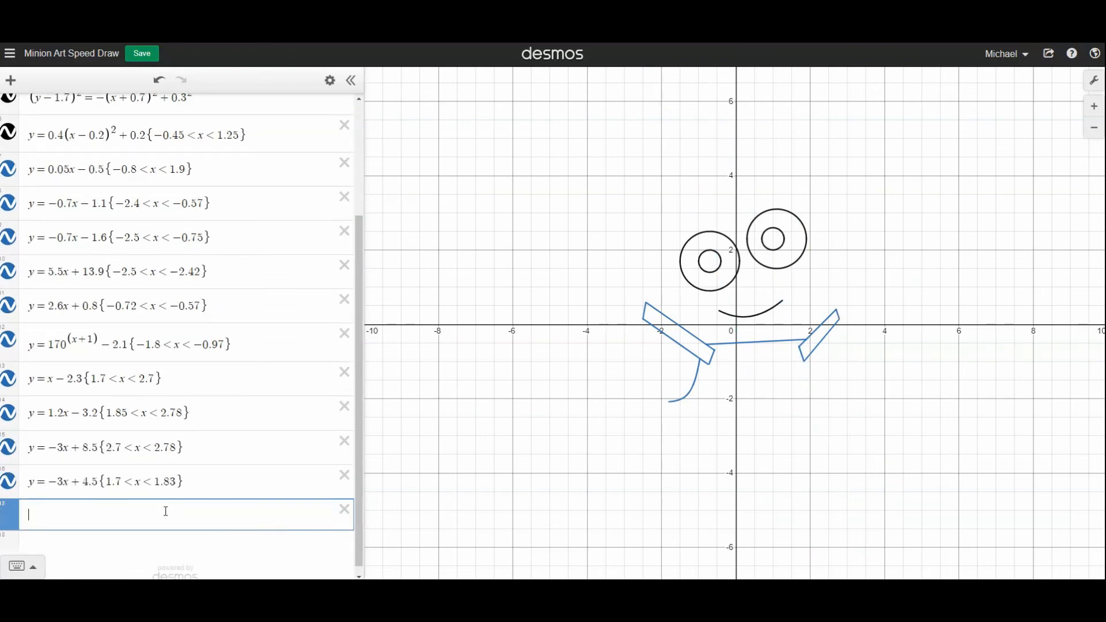
Step: Graph the overalls' right side curve y=200^(2.1-x)-2.8{1.97<x<2.3} in blue
text(y=200^(2.1-x))
key(Right)
text(-2.8{1.97<x<2.3)
key(Return)
Step: Graph the overalls' bottom curve y=0.1(x-0.6)^2-3{-1.7<x<1.9} in blue
text(y=0.1(x-0.6)^2)
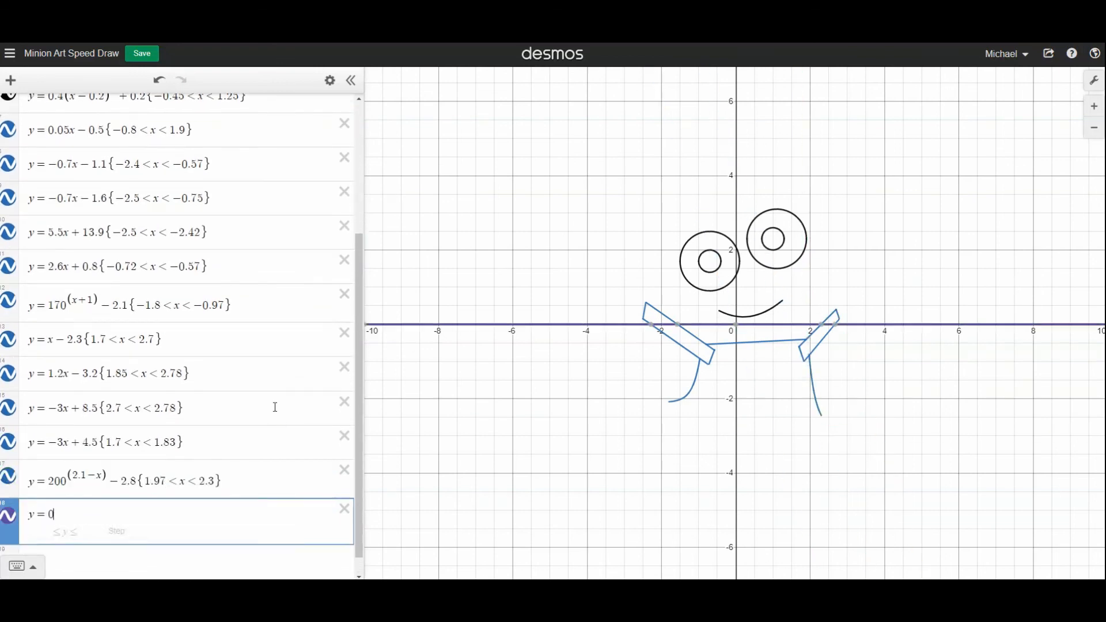
key(Right)
text(-3{-1.7<x<1.9)
key(Return)
Step: Graph the overalls' lower-right curve y=27^(x-2.5)-2.97{1.9<x<2.6} in blue
text(y=27^(x-2.5))
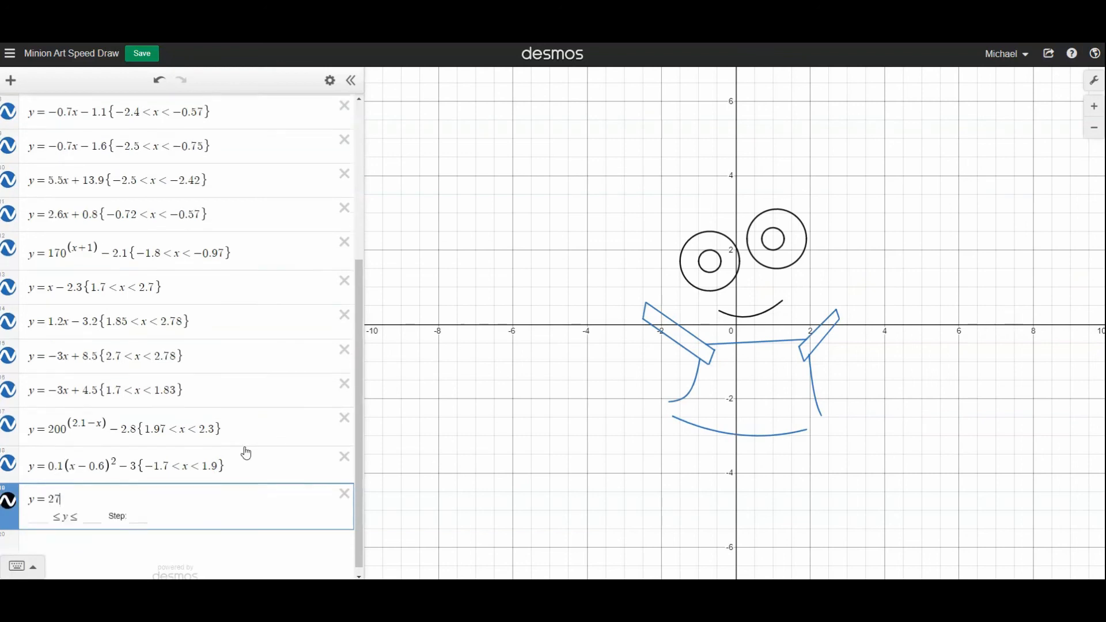
key(Right)
text(-2.97{1.9)
key(Return)
Step: Graph the pocket's bottom edge y=0.2(x-0.7)^2-1.8{0<x<1.03} in blue
text(y=0.2(x-0.7)^2)
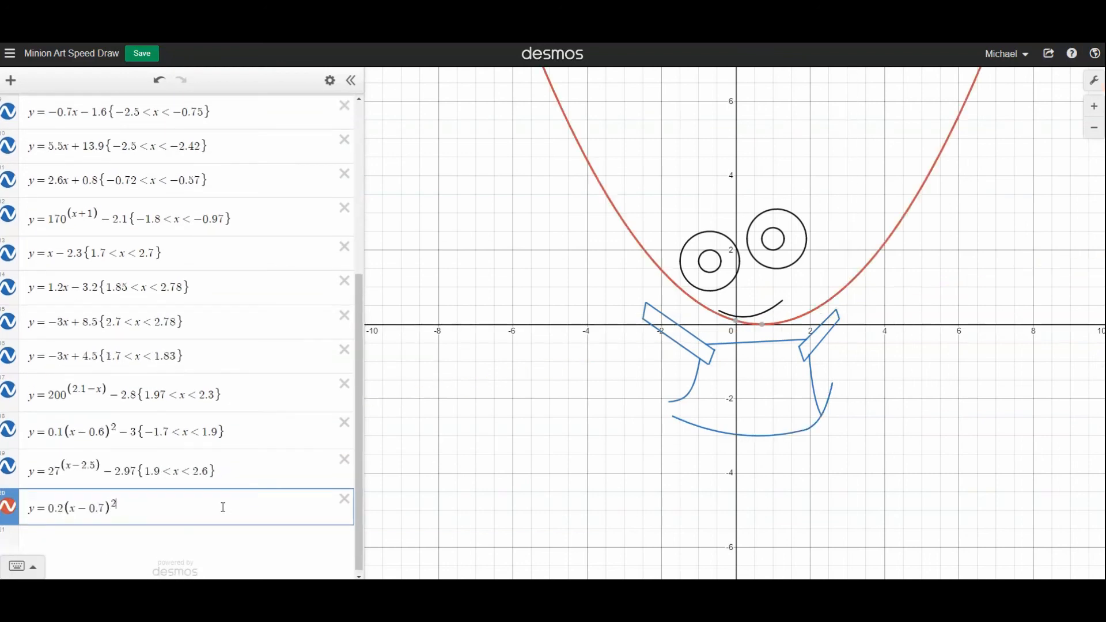
key(Right)
text(-1.8{0<x<1.03)
key(Return)
Step: Graph the pocket's right edge y=8.4(x-1)^2-1.8{1.05<x<1.32} in blue
text(y=8.4(x-1)^2)
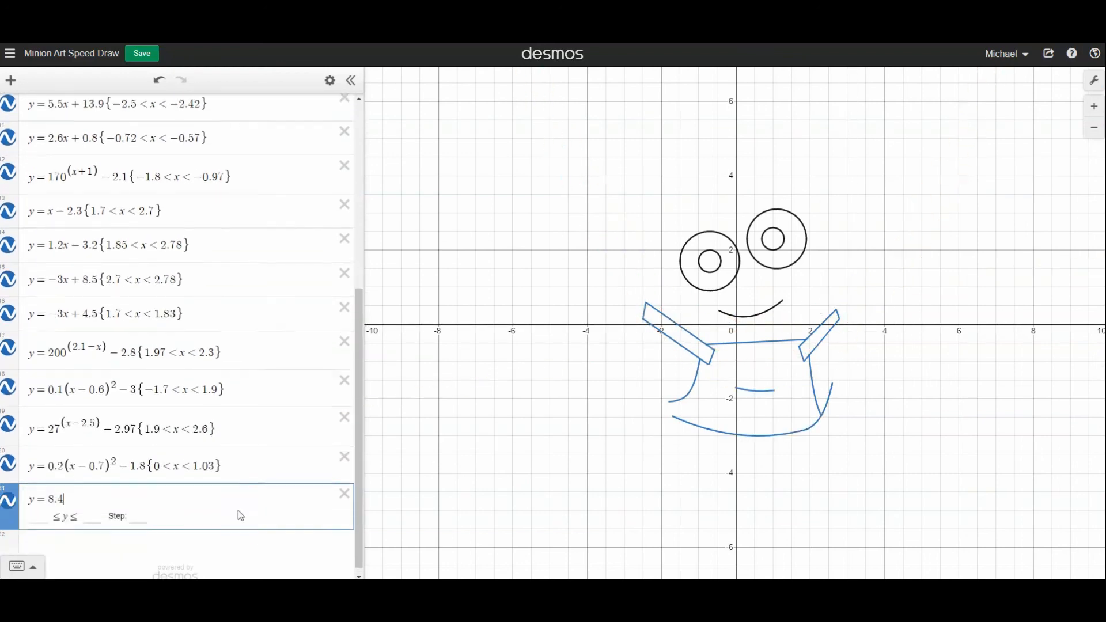
key(Right)
text(-1.8{1.05<x<1.32)
key(Return)
Step: Graph the black strap buttons (y+0.8)^2=-(x+0.85)^2+0.15^2 and (y+0.7)^2=-(x-1.9)^2+0.15^2
text((y+0.8)^2)
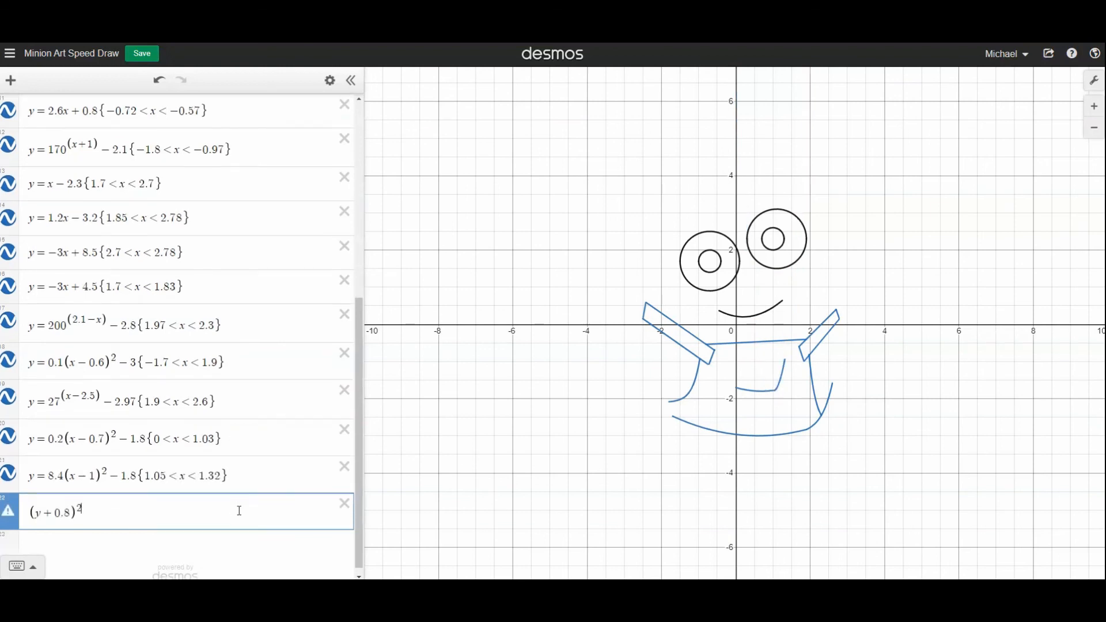
key(Return)
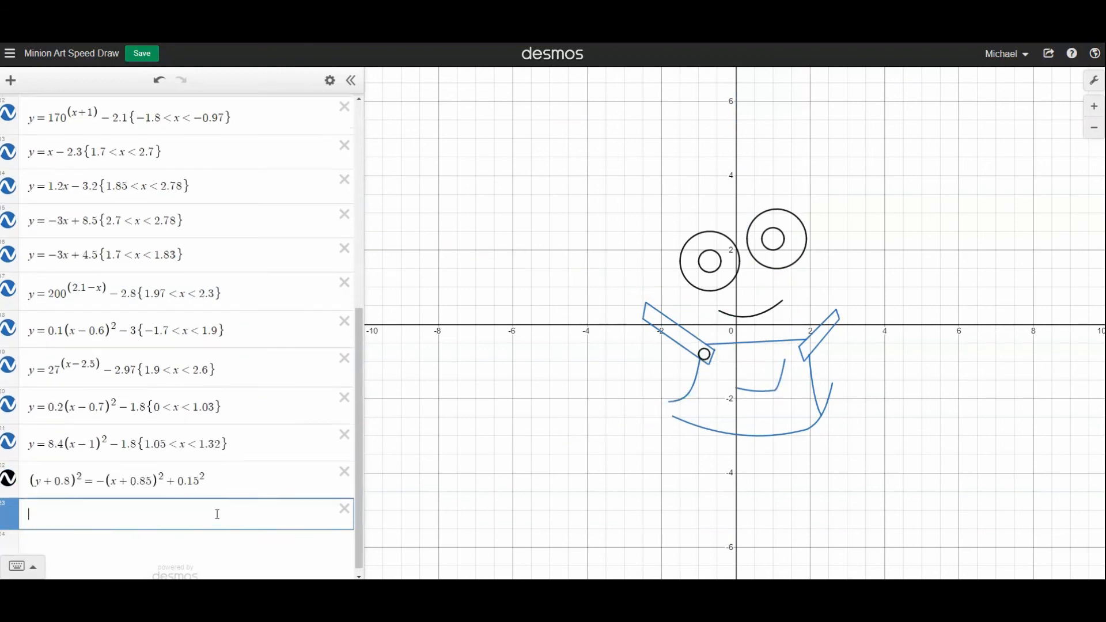
text((y+0.7)^2=-(x-1.9)^2+0.15^2)
click(8, 510)
click(134, 560)
click(210, 523)
key(Return)
Step: Graph the right goggle rim (y-2.3)^2=-(x-1.1)^2+1.1^2 as two black arcs, restricted to {y>2.5} and {y<1.45}
text((y-2.3))
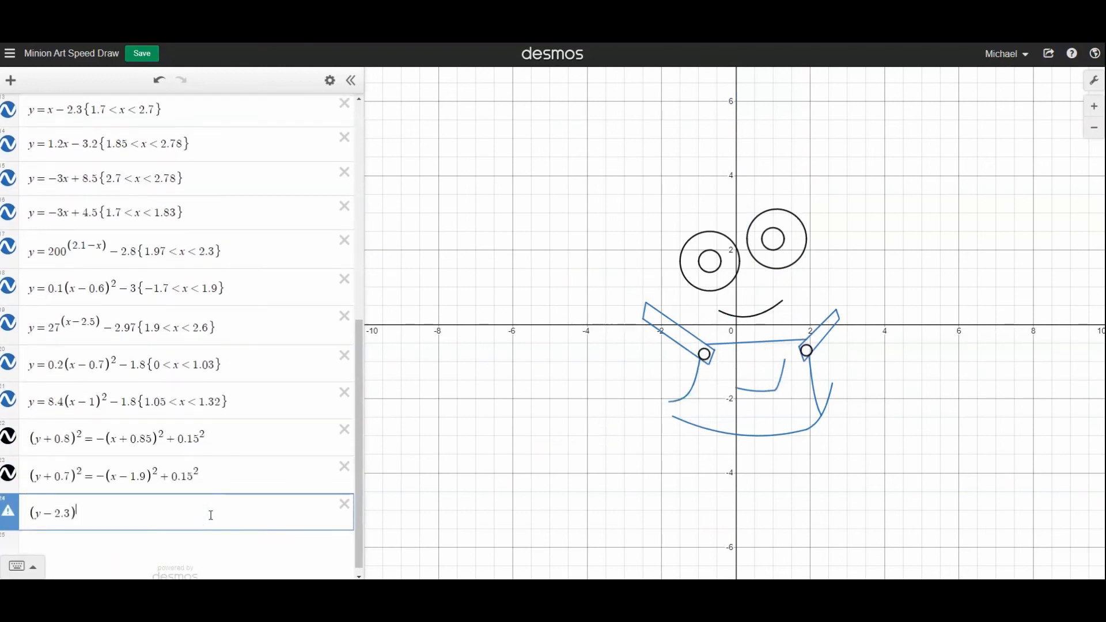
text(^>2.5)
key(Return)
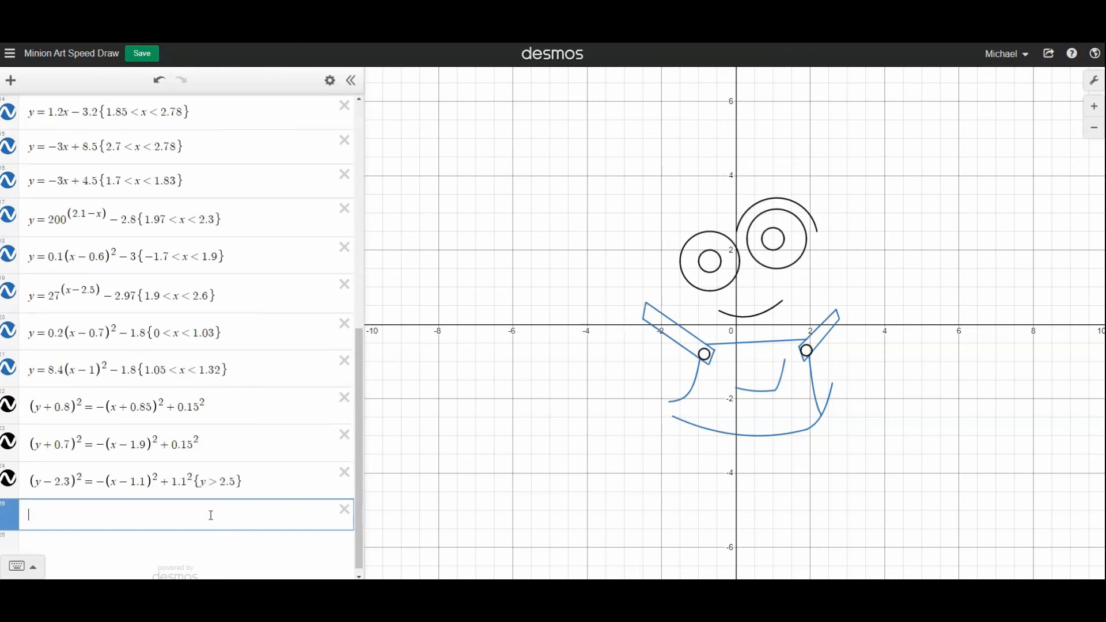
text((y-2.3)^2=-(x-1.1)^2+1.1^2{y>2.5})
click(8, 512)
key(Return)
Step: Add the right goggle rim's outer arc (y-2.3)^2=-(x-1.1)^2+1.1^2{x>1.4} and colour it black
text((y-2.3)^2=-(x-1.1)^2+1.1^2{y>2.5})
text(x>1.4)
click(8, 512)
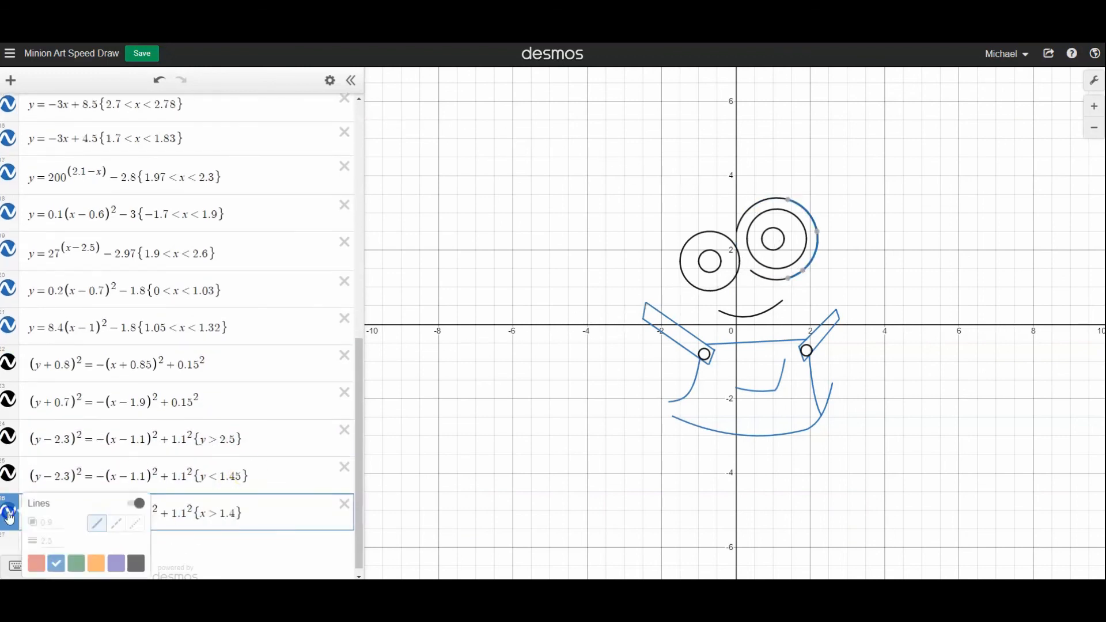
click(134, 560)
key(Return)
Step: Graph the left goggle rim (y-1.67)^2=-(x+0.72)^2+1.1^2 as two black arcs, restricted to {y>2.5} and {y<1.5}
text((y-1.67)^2=-(x+0.72)^2+1.1^2{y>)
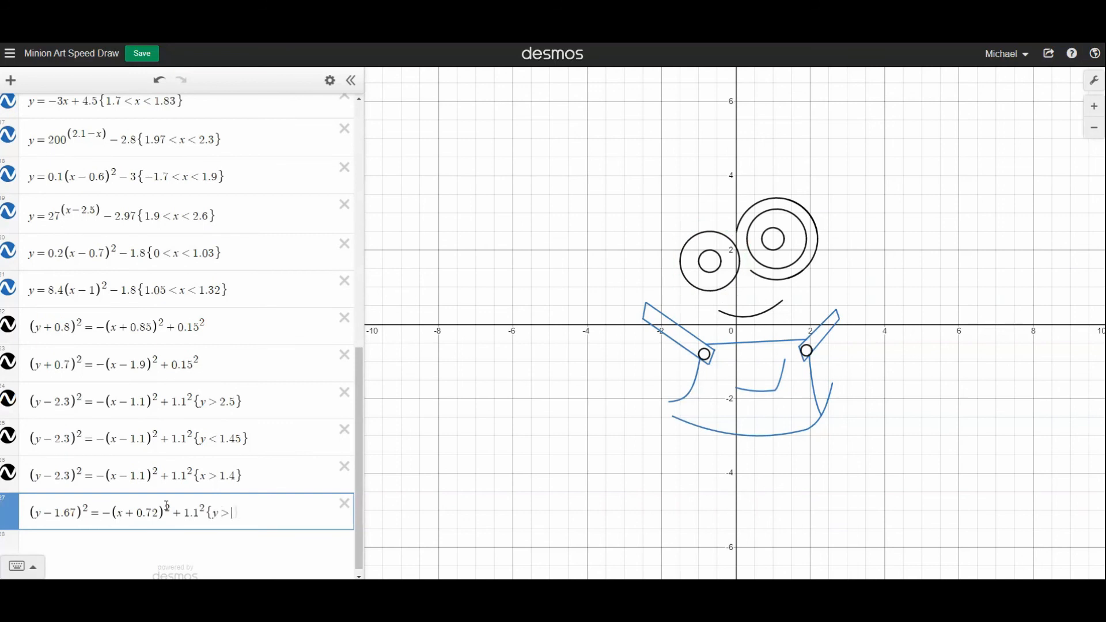
key(Return)
text((y-1.67)^2=-(x+0.72)^2+1.1^2{y>2.5})
click(249, 514)
key(BackSpace)
key(BackSpace)
key(BackSpace)
key(BackSpace)
text(<1.5)
key(Return)
Step: Add the left goggle rim's outer arc (y-1.67)^2=-(x+0.72)^2+1.1^2{x<-1} in black
text((y-1.67)^2=-(x+0.72)^2+1.1^2{y>2.5})
click(249, 514)
text(x<-1)
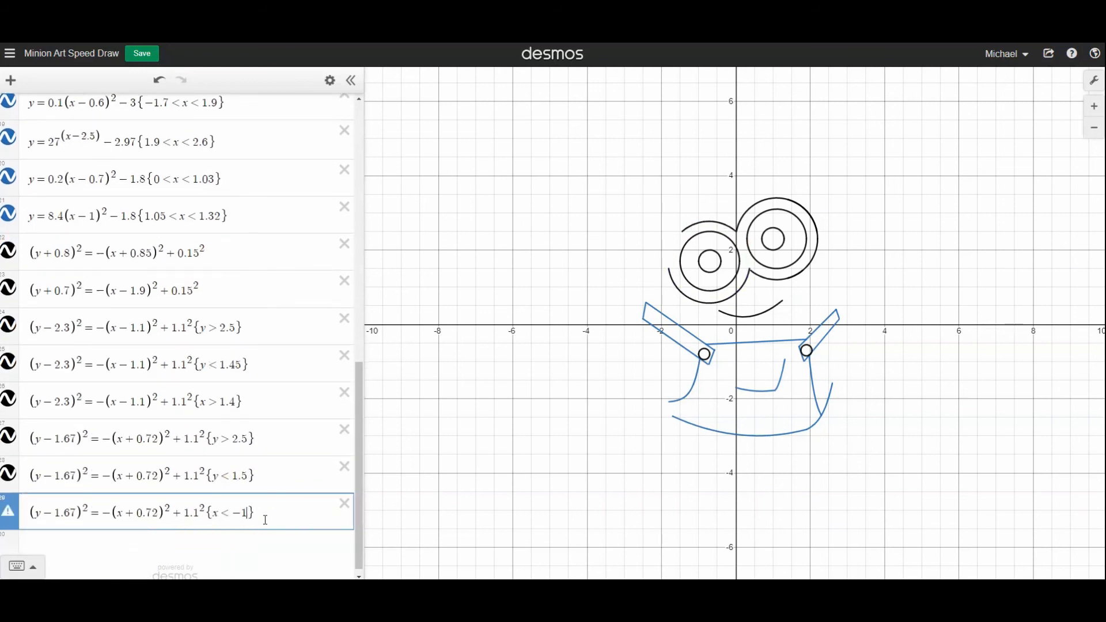
key(Return)
Step: Graph the head outline (y-1.2)^2=-(x+0.1)^2+2.3^2{y>0.5}{x<0.7} and colour it orange
text((y-1.2)^2=-(x+0.1)^2+2.3^2)
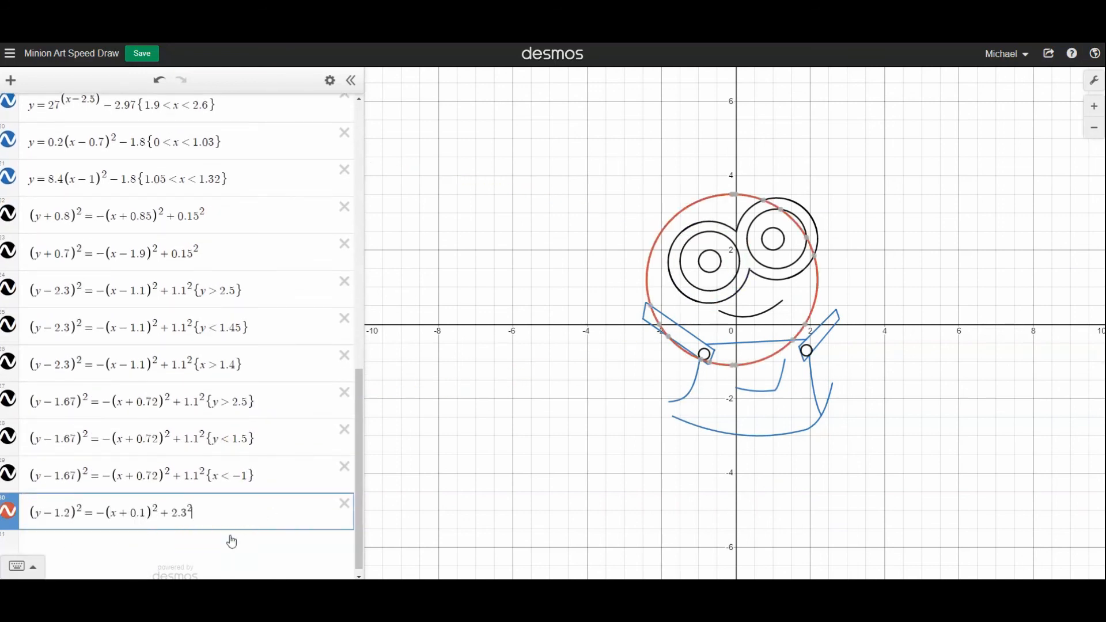
text({y>0.5}{x<0.7})
click(8, 511)
click(118, 563)
click(182, 552)
Step: Complete the pocket with its blue left edge y=20x^2-1.7{-0.2<x<0} and top edge y=-0.03x-0.9{-0.2<x<1.31}
text(y=20x^2-1.7{-0.2<x<0})
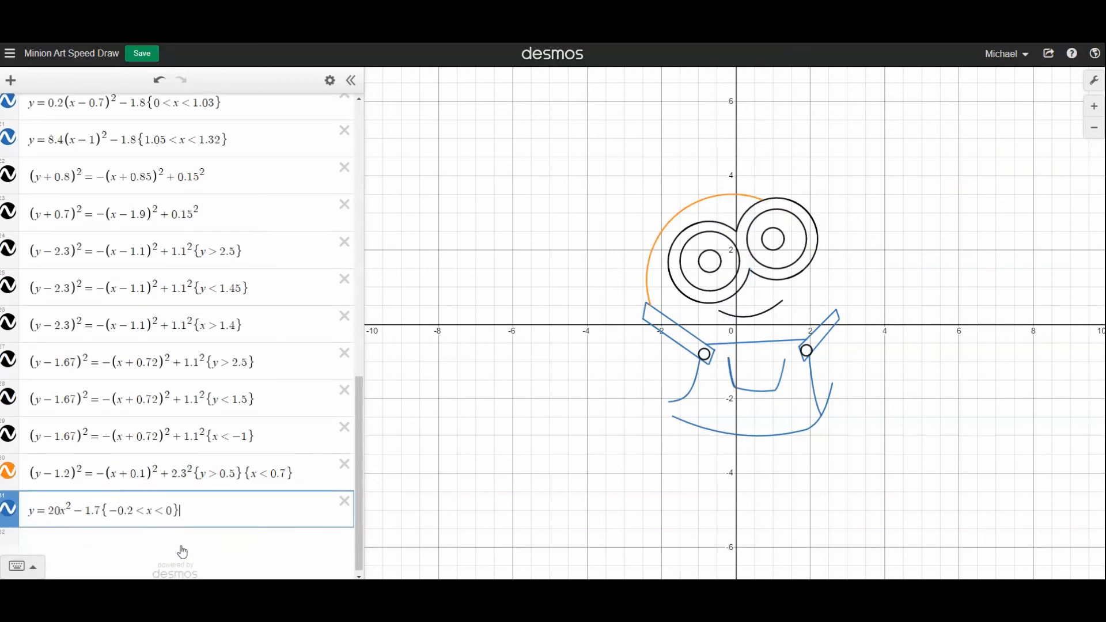
key(Return)
text(y=-0.03x-0.9{-0.2<x<1.31})
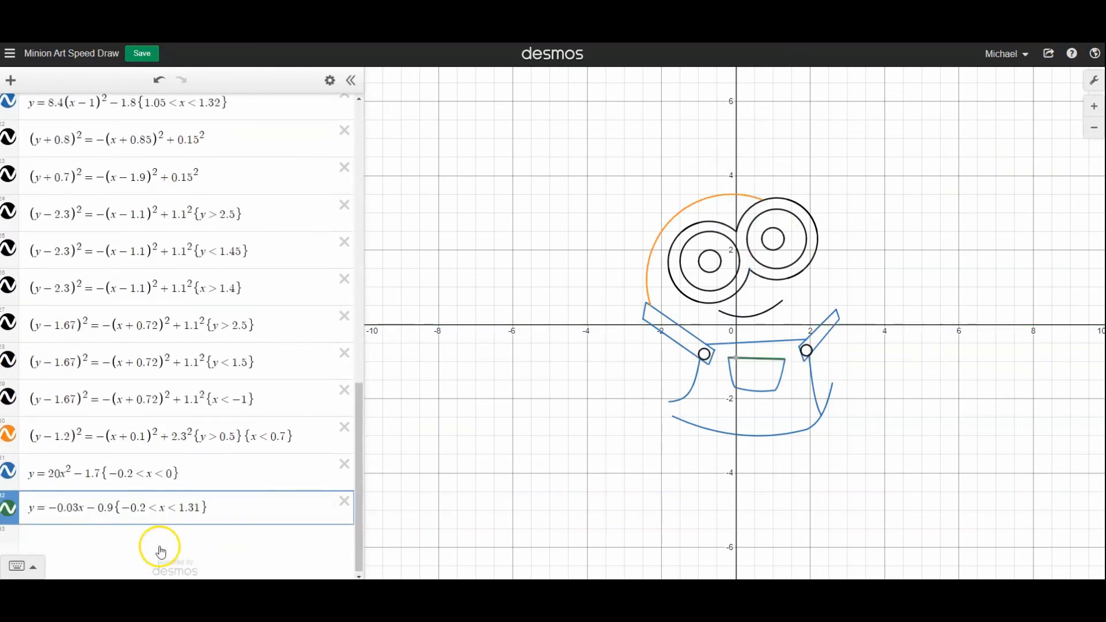
key(Return)
Step: Graph the right side of the face y=-4.1x+11{2.2<x<2.6} and the arm curve y=-4.5(x-2.5)^2+0.2{2.7<x<3} in orange
text(y=-4.1x+11{2.2<x<2.6})
key(Return)
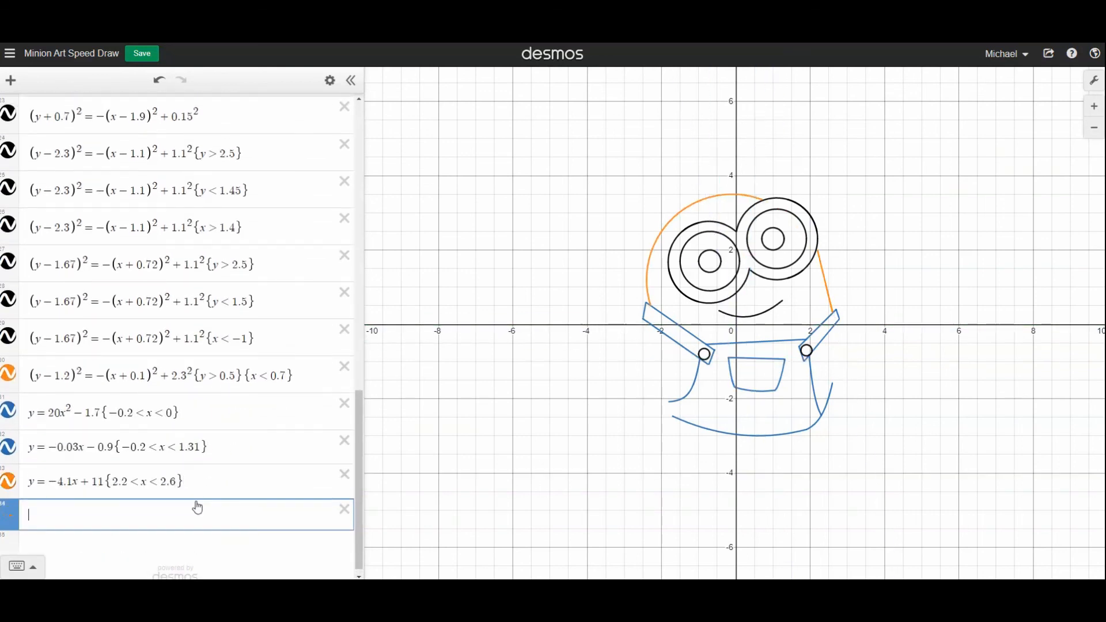
text(y=-4.5(x-2.5)^2+0.2{2.7<x<3)
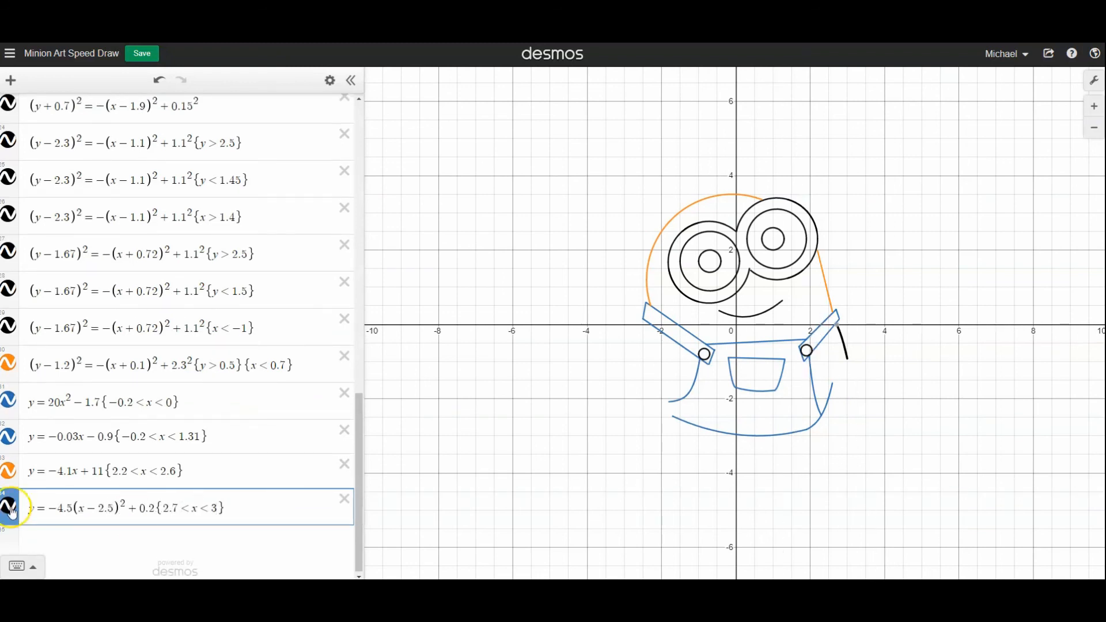
click(10, 507)
key(Return)
Step: Graph the teddy bear's head (y+0.7)^2=-(x+3.1)^2+0.9^2 as two red arcs, restricted to {x<-3.4} and {y>-1}
text((y+0.7)^2=-(x+3.1)^2+0.9^2)
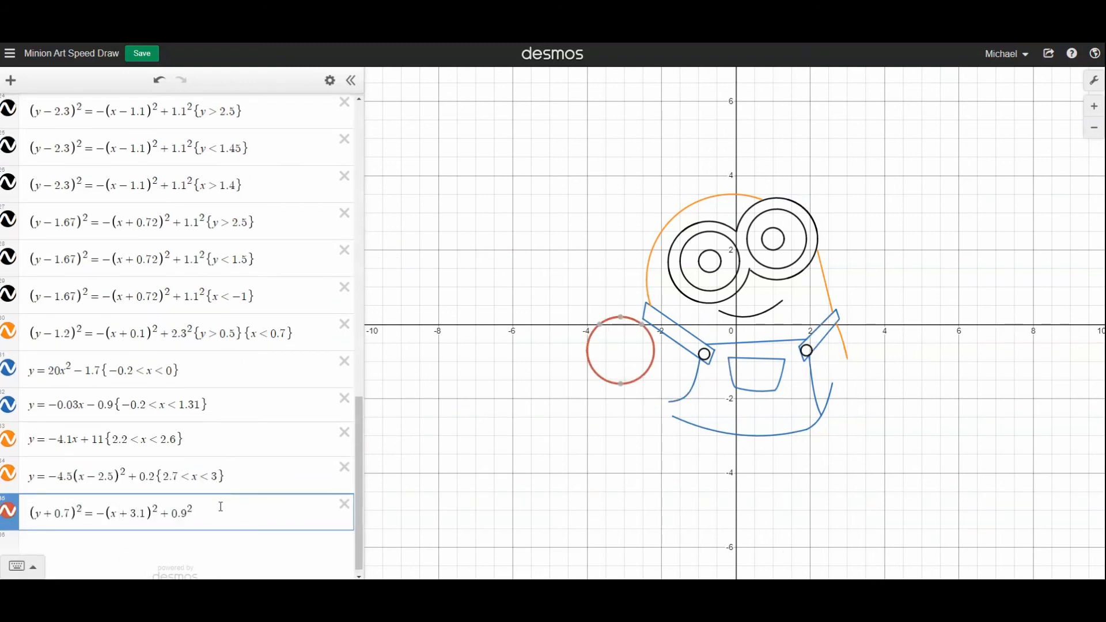
key(ctrl+a)
key(ctrl+c)
key(Return)
key(ctrl+v)
click(220, 517)
key(Return)
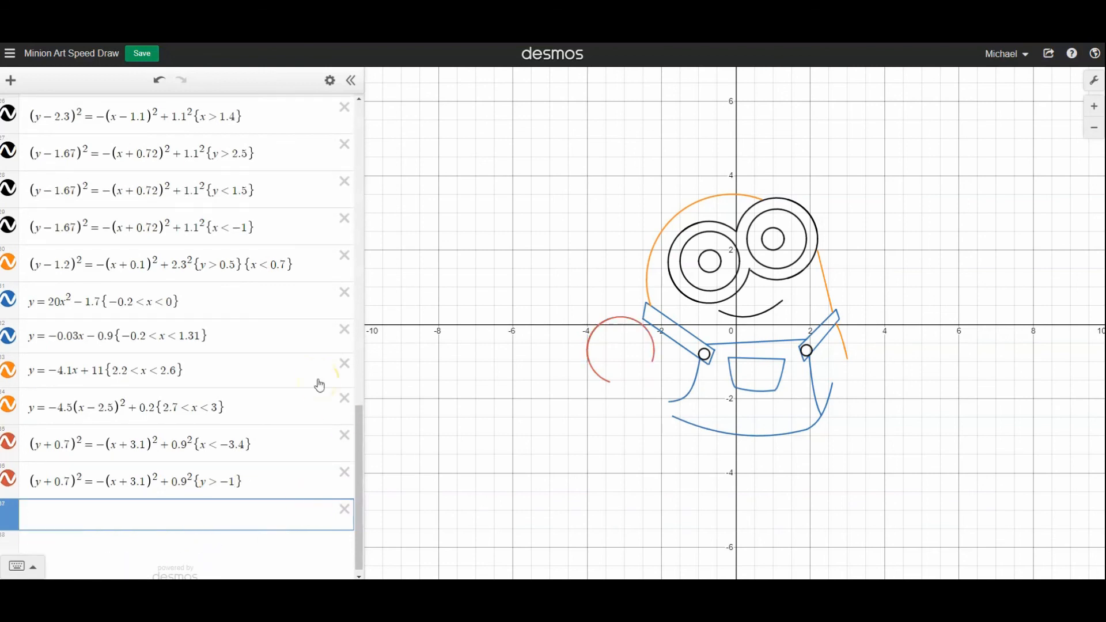
Step: Graph the left leg's sides y=-4.1x-6.3{-0.85<x<-0.74} and y=8.4x-2.8{-0.06<x<-0.02} in blue
text(y=-4.1x-6.3{-0.85<x<-0.74)
click(9, 508)
click(55, 563)
key(Return)
text(y=8.4x-2.8{-0.06)
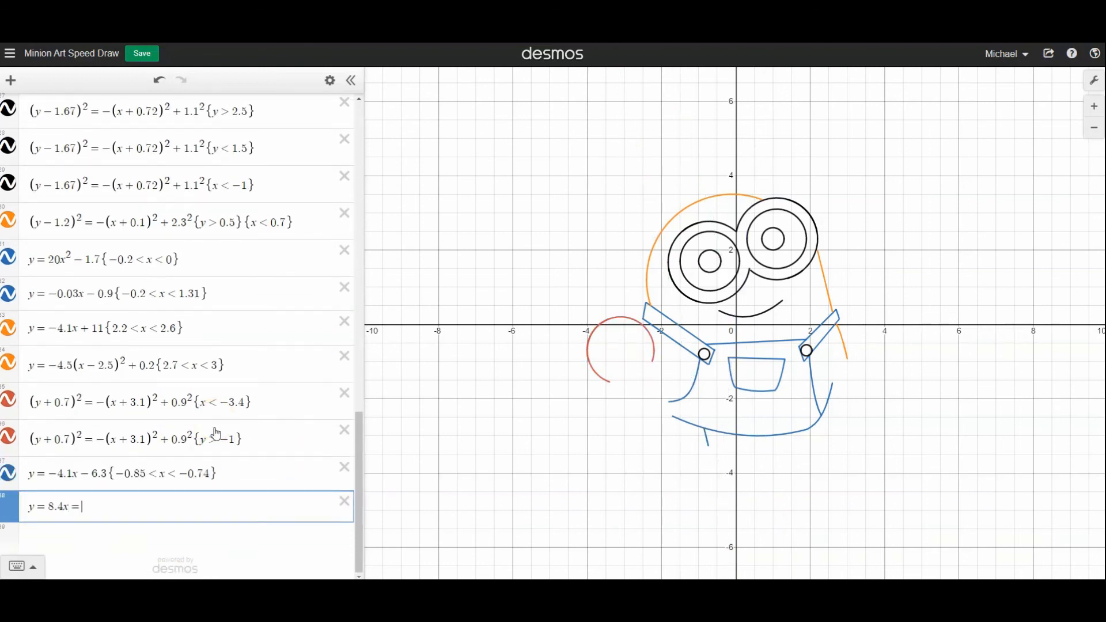
click(56, 563)
key(Return)
Step: Graph the right leg's sides y=-9.6x-0.3{0.28<x<0.32} and y=3.2x-6.8{1.08<x<1.2} in blue
text(y=-9.6x-0.3{)
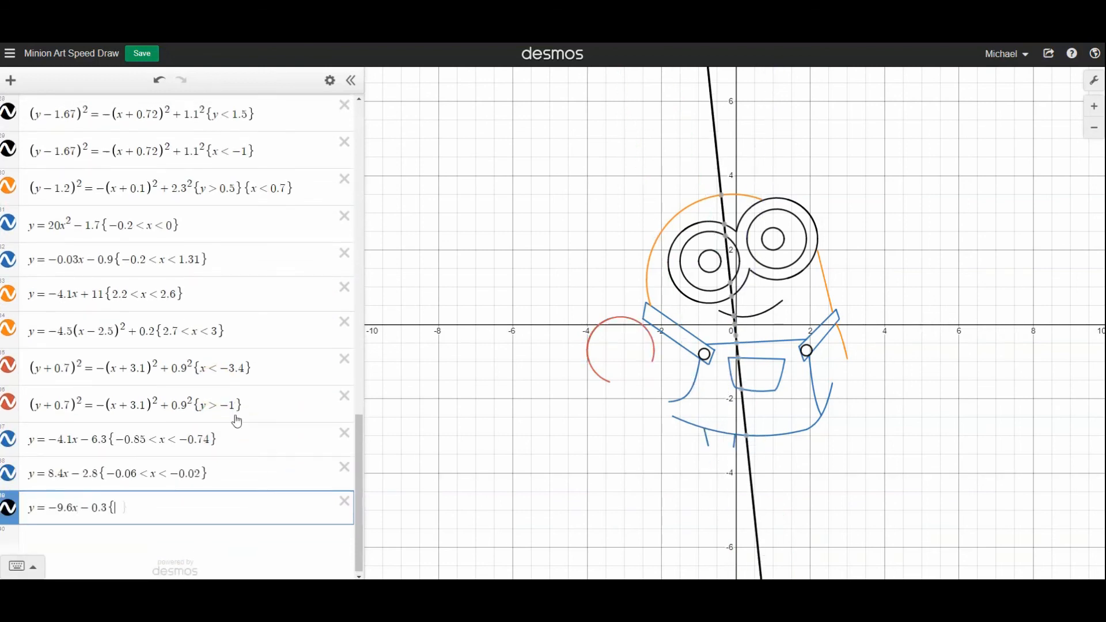
text(0.28<x<0.32})
key(Return)
text(y=3.2x-6.8{1.08<x<1.2})
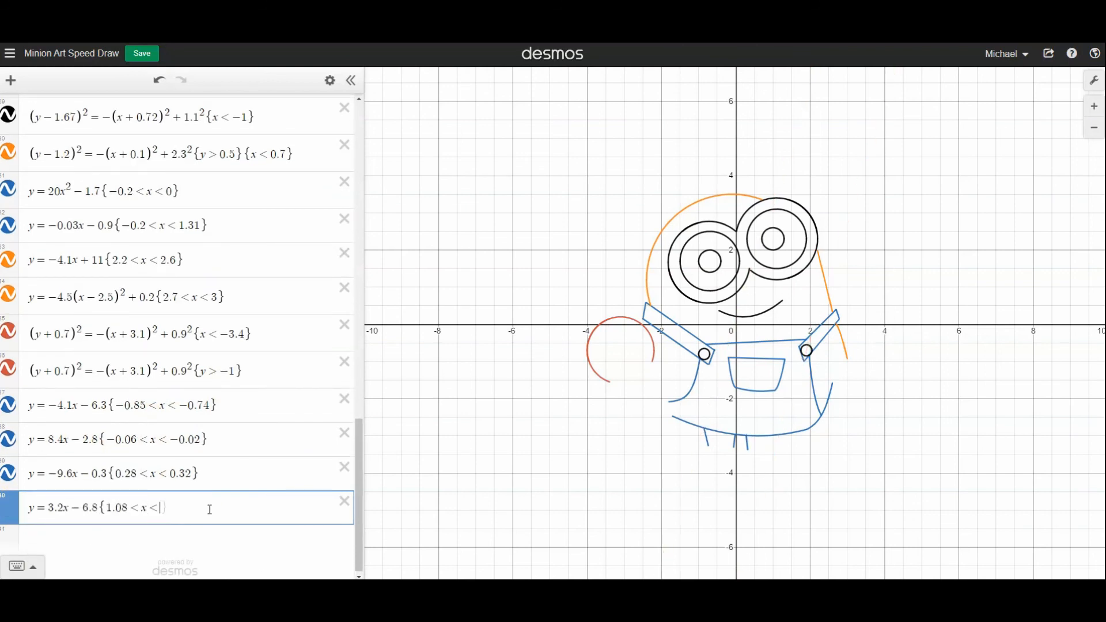
key(Return)
Step: Close both leg bottoms with the blue curve y=0.1(x-0.3)^2-3.4, restricted to {-0.7<x<-0.1} and {0.33<x<1.1}
text(y=0.1(x-0.3)^2-3.4{-0.7<x<-0.1})
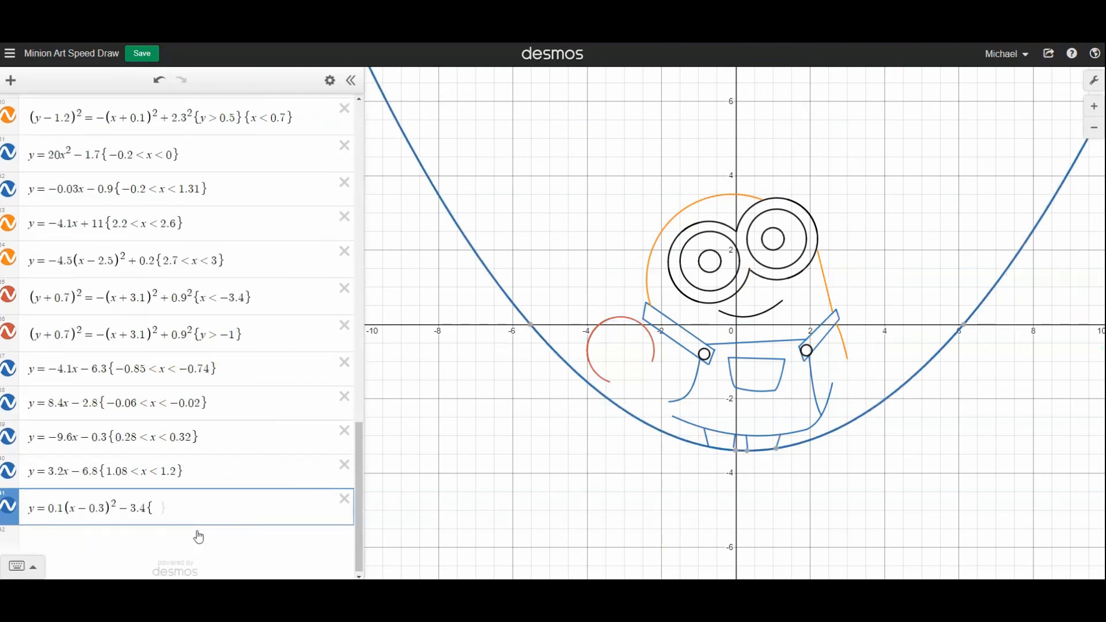
key(Return)
text(y=0.1(x-0.3)^2-3.4{0.33<x<1.1})
key(Return)
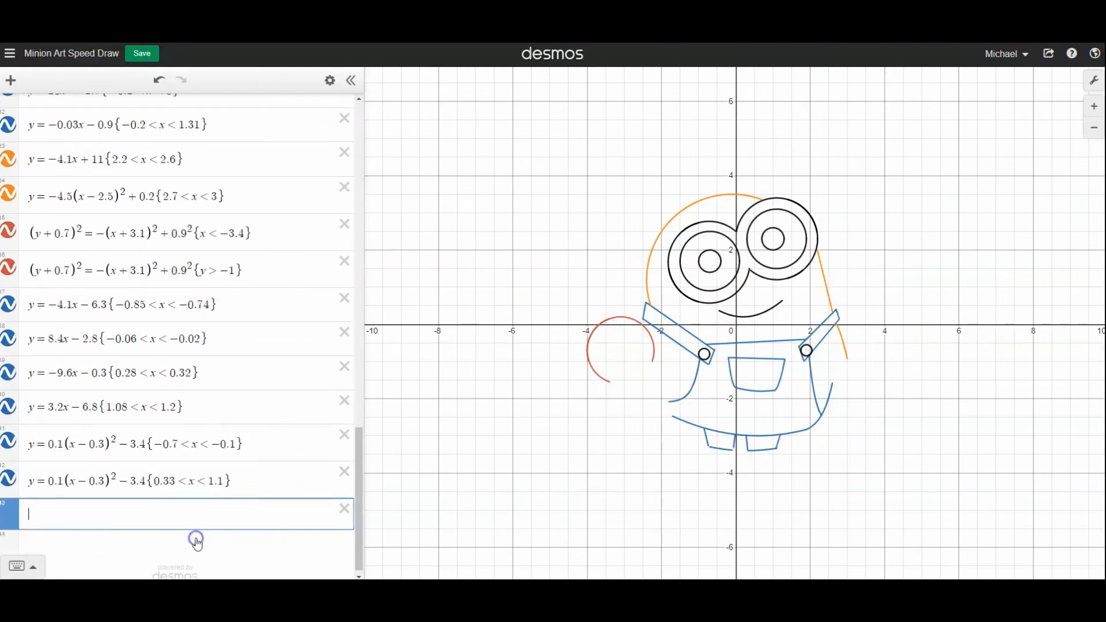
Step: Graph the right side of the teddy bear's body as the red curve y=-2(x+2.7)^2-0.7{-2.28<x<-1.68}
text(y=-2(x+2.7)^2-0.7{-2.28<x<-1.68)
key(Return)
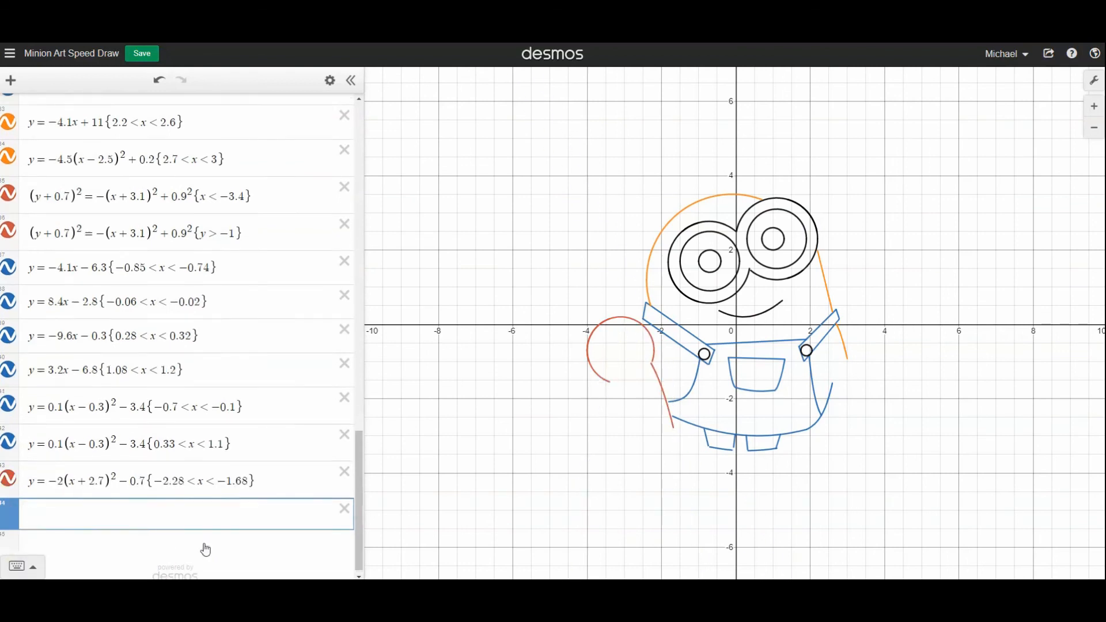
Step: Graph the right shoe with the black curve y=2.7(x-0.8)^2-3.9{0.38<x<1.1} and black line y=-1.72x-1.7{0.99<x<1.11}
text(y=2.7(x-0.8)^2-3.9{0.38<x<1.1)
key(Return)
text(y=-1.72x-1.7{0.99<x<1.11})
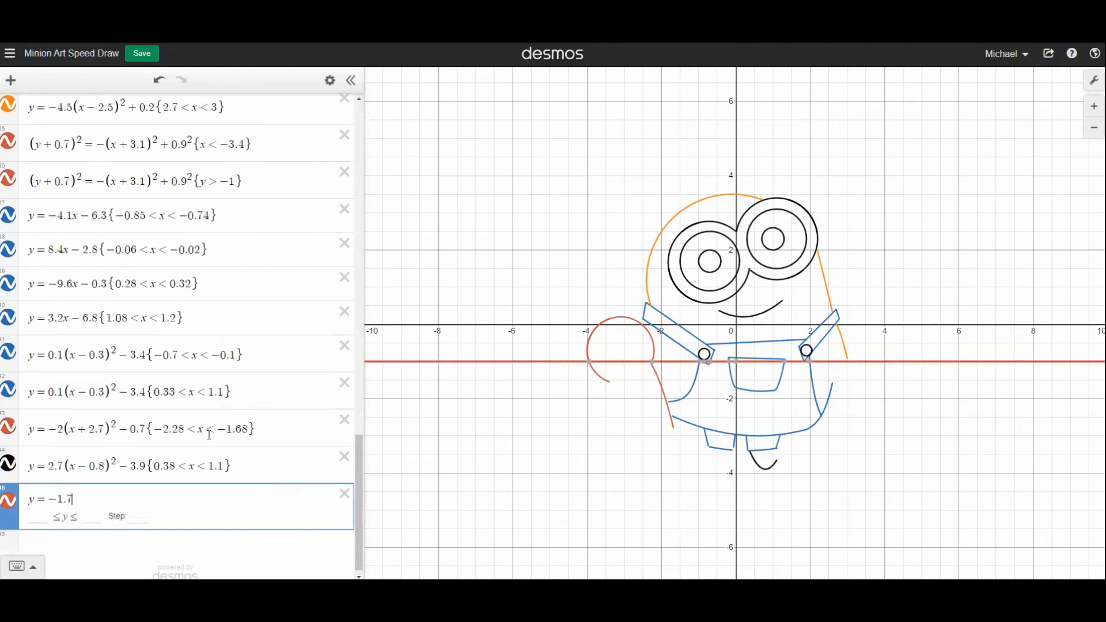
click(8, 507)
click(163, 563)
click(217, 512)
key(Return)
Step: Graph the goggle strap as two black lines, y=0.5x+2.4{-2.4<x<-1.8} and y=0.5x+2{-2.35<x<-1.7}
text(y=0.5x+2.4{-2.4<x<-1.8)
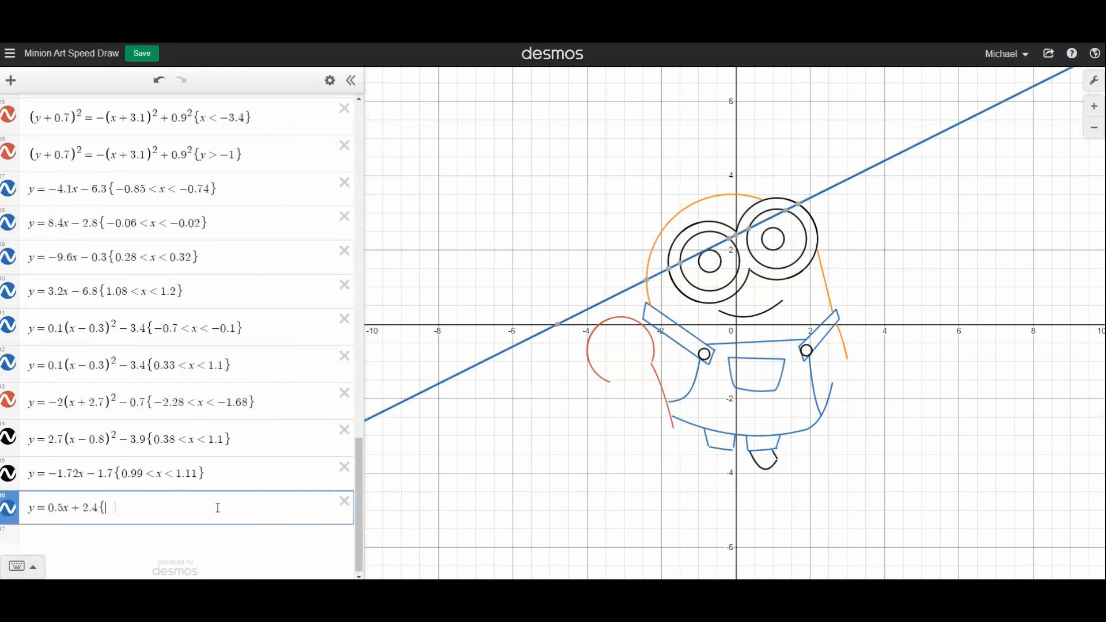
key(Return)
text(y=0.5x+2{-2.35<x<-1.7)
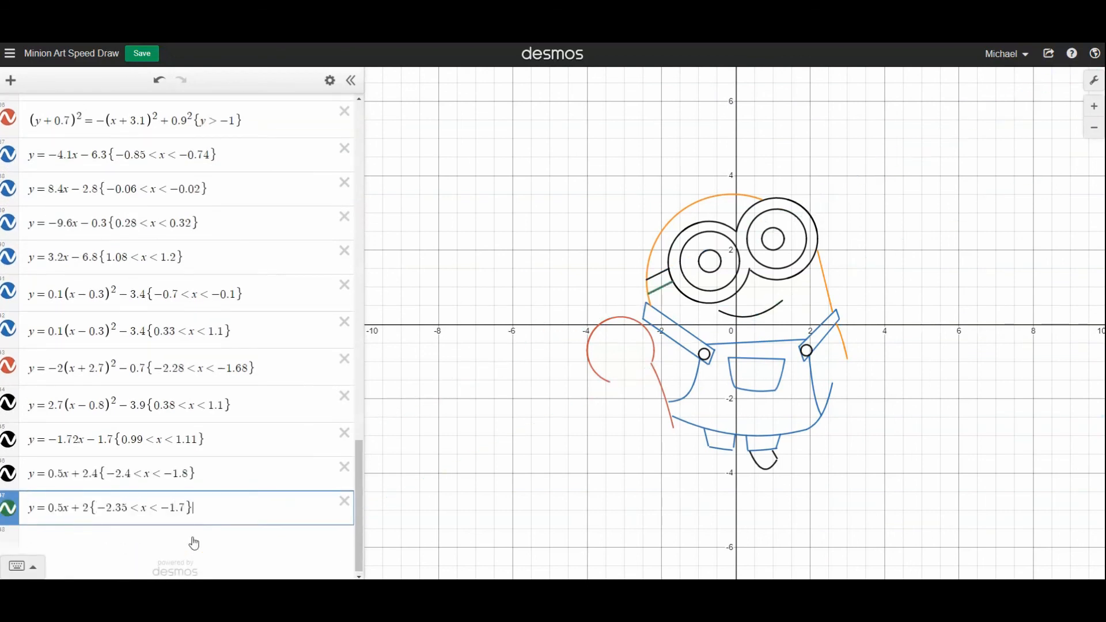
click(8, 507)
click(163, 562)
click(216, 512)
key(Return)
Step: Graph the left shoe with the black curves y=1.6(x+0.7)^2-3.9{-1<x<-0.15} and y=-1(x+0.3)^2-3.2{-1.03<x<-0.65}
text(y=1.6(x+0.7)^2-)
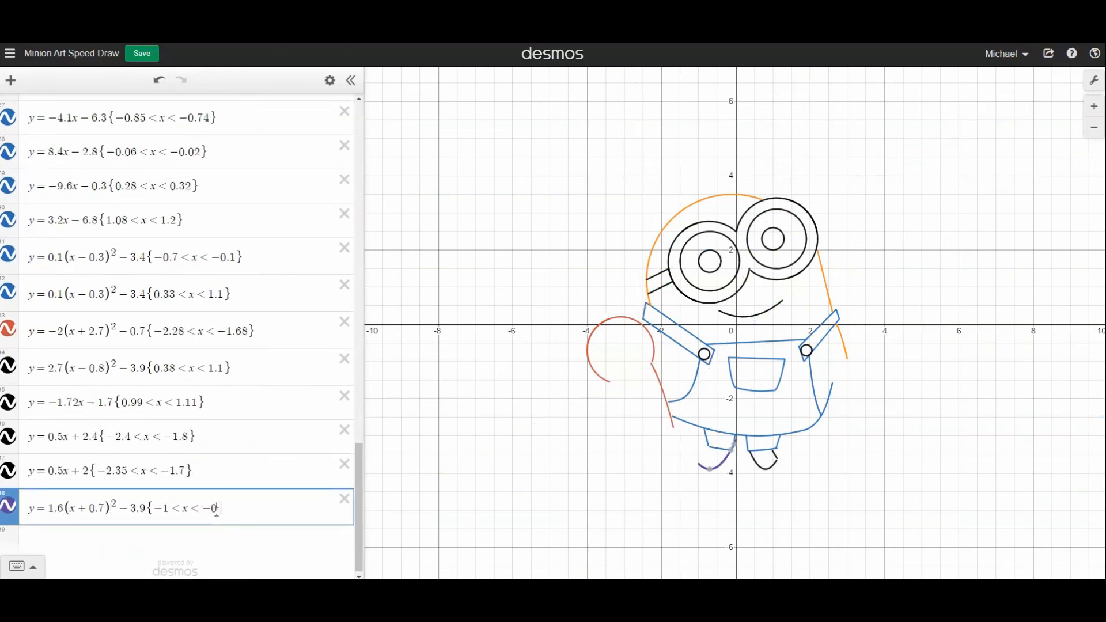
text(3.9{-1<x<-0.15})
key(Return)
text(y=-1(x+0.3)^2-3.2{-1.03<x<-0.6)
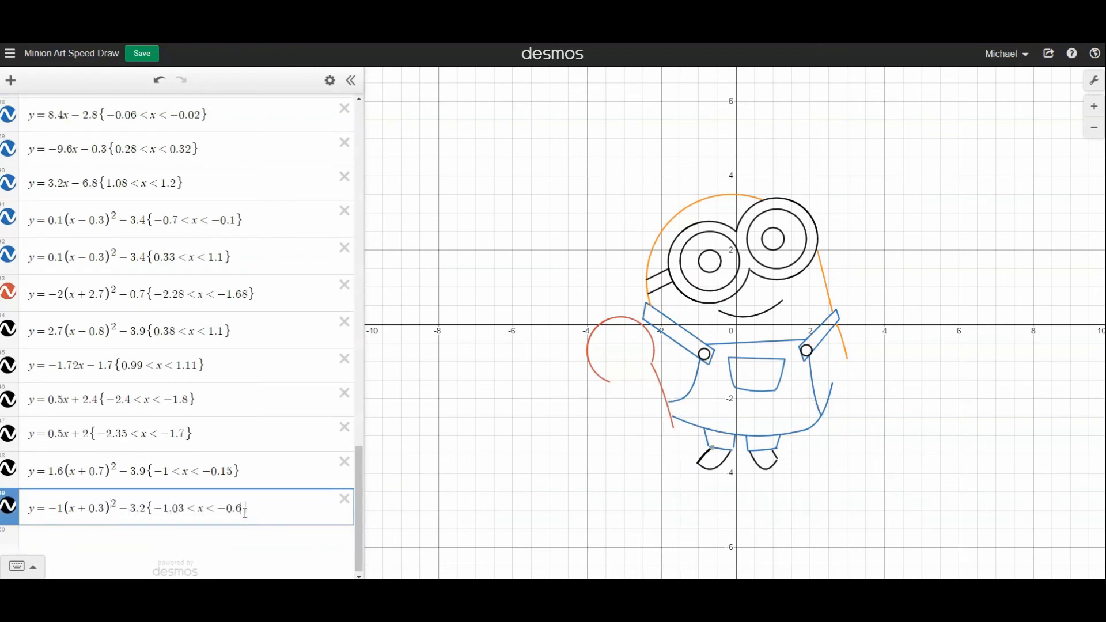
text(5})
key(Return)
Step: Add blue lines across the overalls' two side pockets: y=-0.1x-1.7{-2.05<x<-1.15} and y=0.1x-2{2.1<x<2.55}
text(y=-0.1x-1.7{-2.05<x<-1.15})
key(Return)
text(y=)
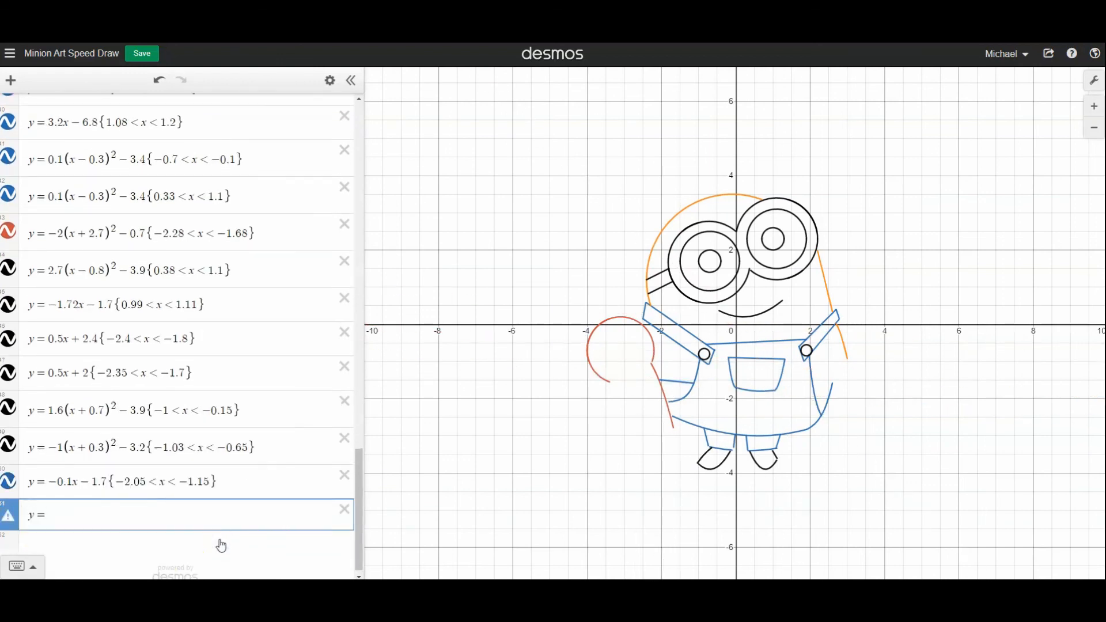
text(0.1x-2{2.1<x<2.55})
key(Return)
Step: Start the right glove with the black curves (y+1.1)^2=-(x-2.7)^2+0.3^2{x>2.75} and x=2.8(y+1.3)^2+2{-1.6<y<-0.8}
text((y+1.1)^2=-(x-2.7)^2+0.3)
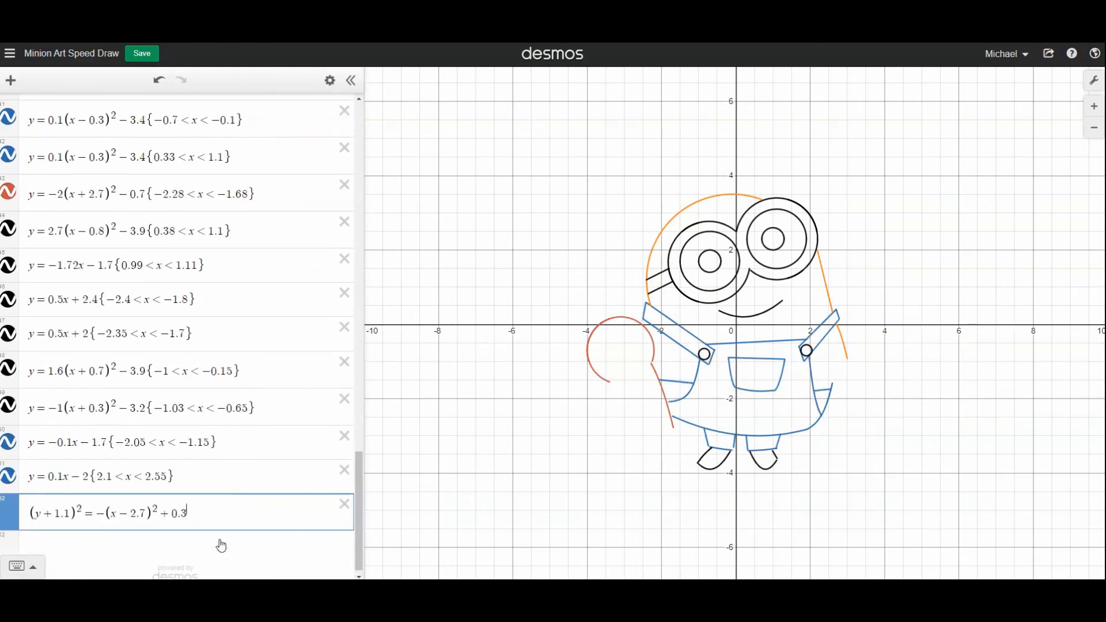
text(^2{x>2.75})
key(Return)
text(x=2.8)
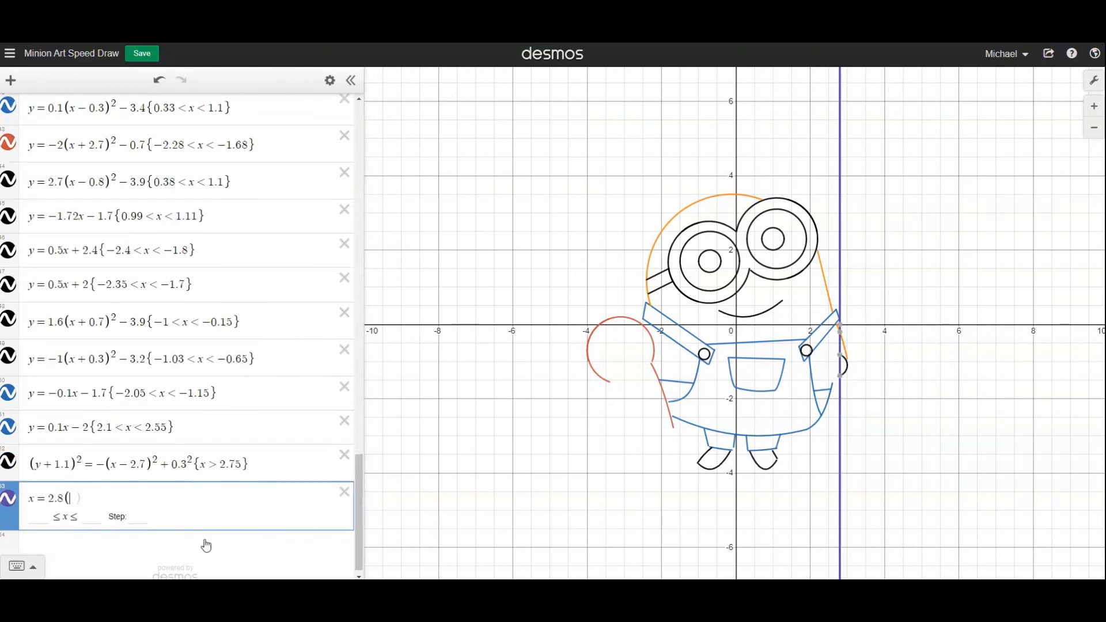
text((y+1.3)^2)
key(Right)
text(+2{-1.6<y<-0.8})
key(Return)
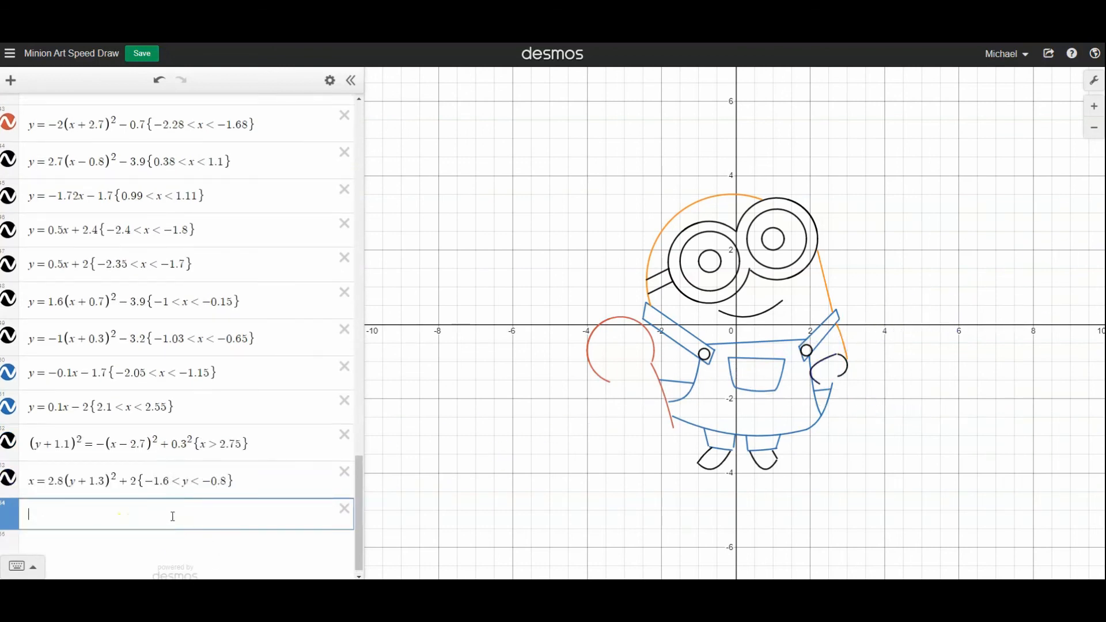
Step: Close the bottom of the right glove with the black curve y=4(x-2.45)^2-1.7{2.2<x<2.72}
text(y=4(x-2.45)^2)
key(Right)
text(-1.7{2.2<x<2.72})
key(Return)
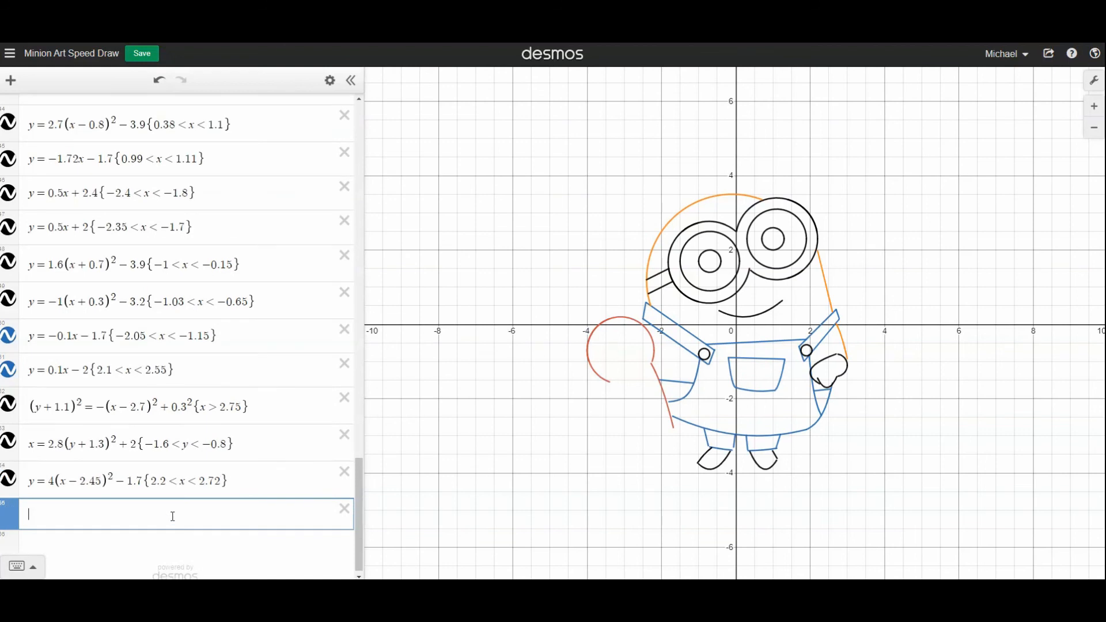
Step: Graph the right arm's inner edge y=17.8(x-2.4)^2-1.7{2.62<x<2.71} and colour it black
text(y=17.8(x-2.4)^2)
key(Right)
text(-1.7{2.62<x<2.71)
click(10, 508)
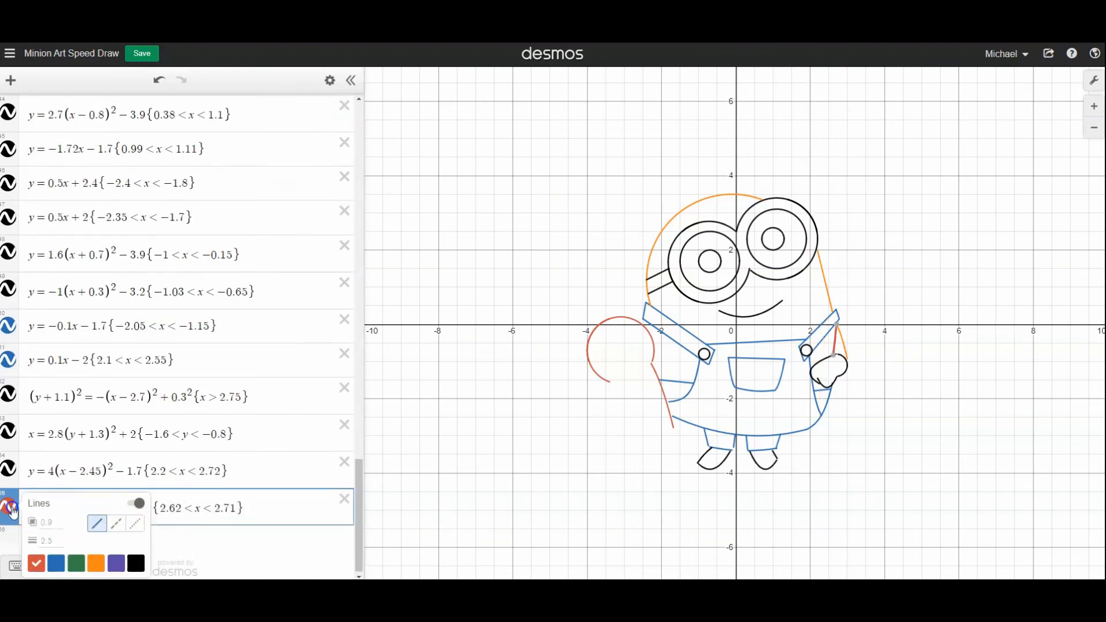
click(180, 546)
Step: Graph the teddy bear's feet as red arcs, (y+2.7)^2=-(x+1.9)^2+0.25^2{y<-2.8} and (y+2.6)^2=-(x+2.7)^2+0.25^2{y<-2.7}
text((y+2.7)^2)
key(Right)
text(=-(x+1.9)^2)
key(Right)
text(+0.25^2)
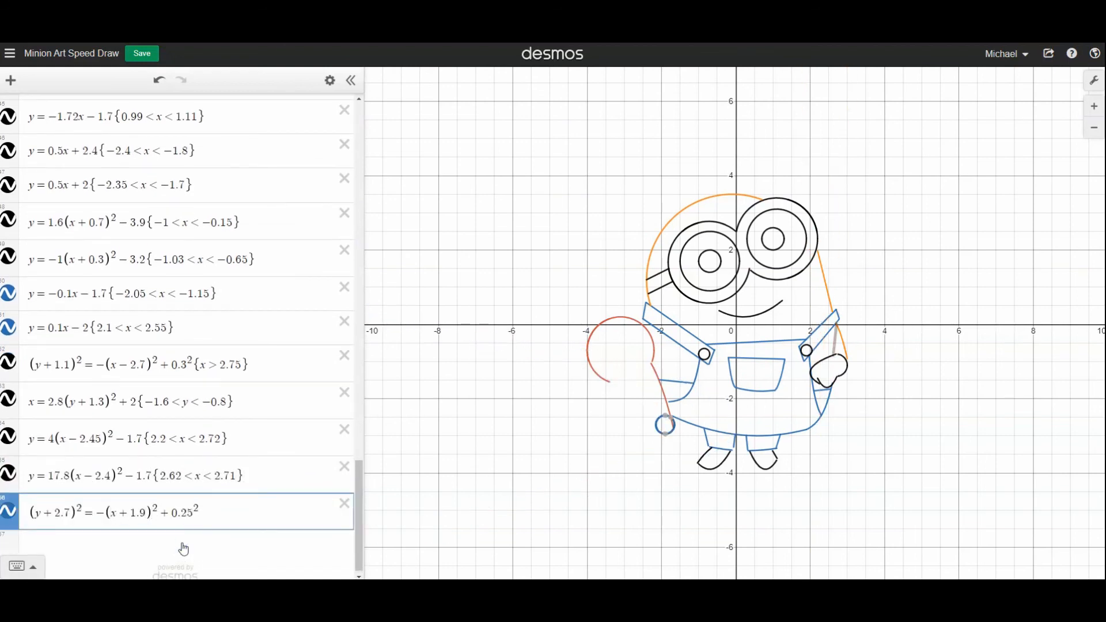
text({y<-2.8})
click(8, 511)
click(210, 537)
text((y+2.6)^2)
key(Right)
text(=-(x+2.7))
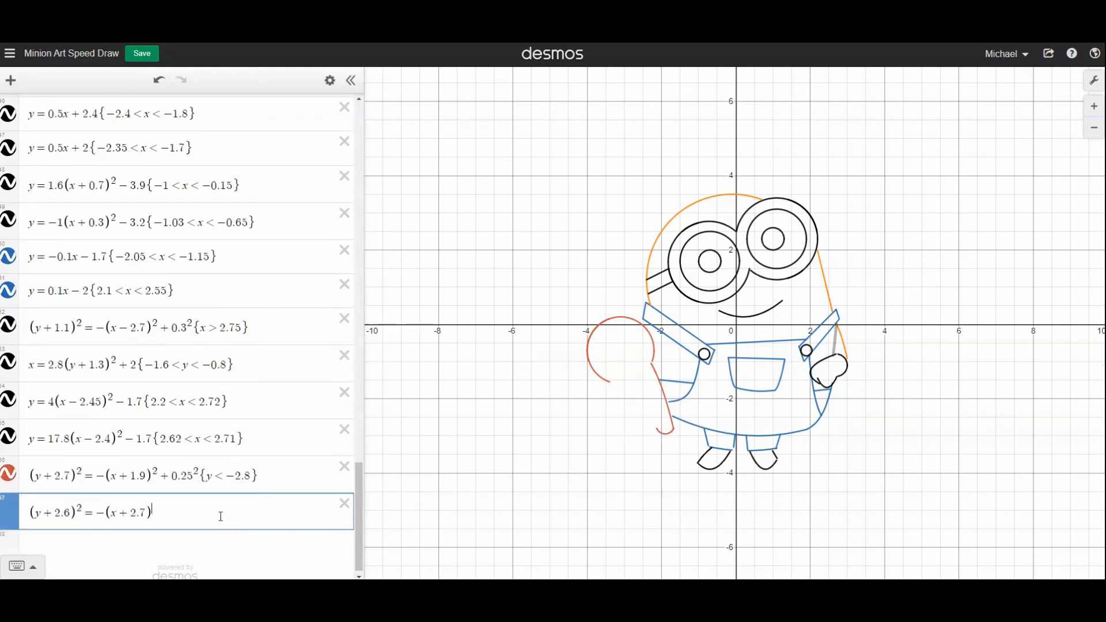
key(Return)
Step: Graph the teddy bear's upper facial circle y^2=-(x+3)^2+0.15^2 in black
text(y^2)
key(Right)
text(=-(x+3)^2)
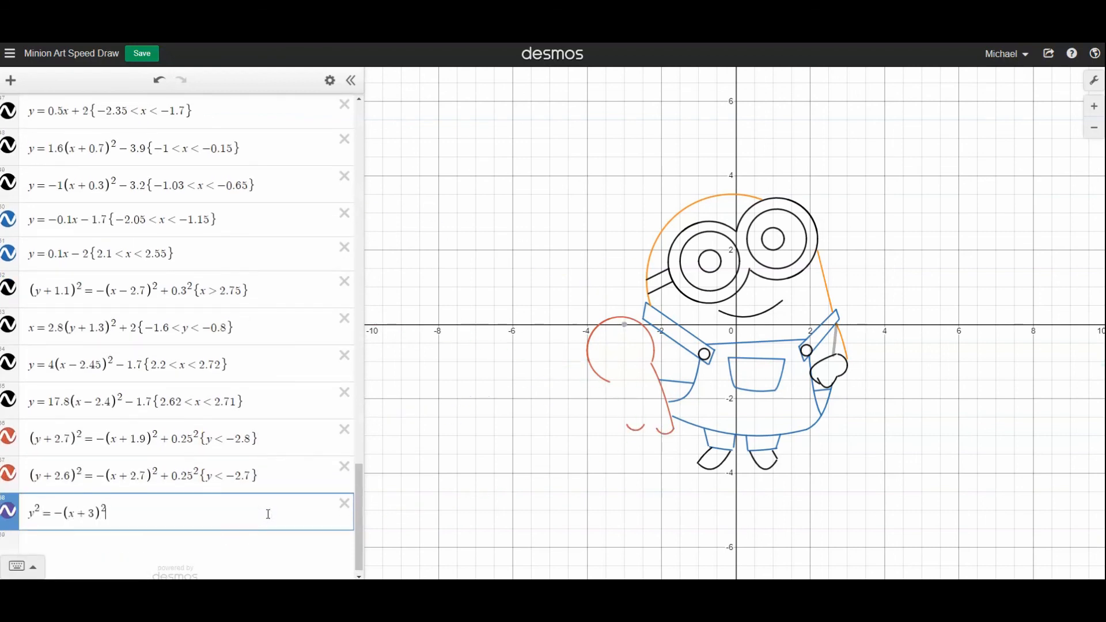
text(+0.15^2)
key(Return)
Step: Complete the teddy bear's face with the black circles (y+0.3)^2=-(x+3.3)^2+0.15^2 and (y+0.3)^2=-(x+2.9)^2+0.1^2
text((y+0.3)^2)
key(Right)
text(=-(x)
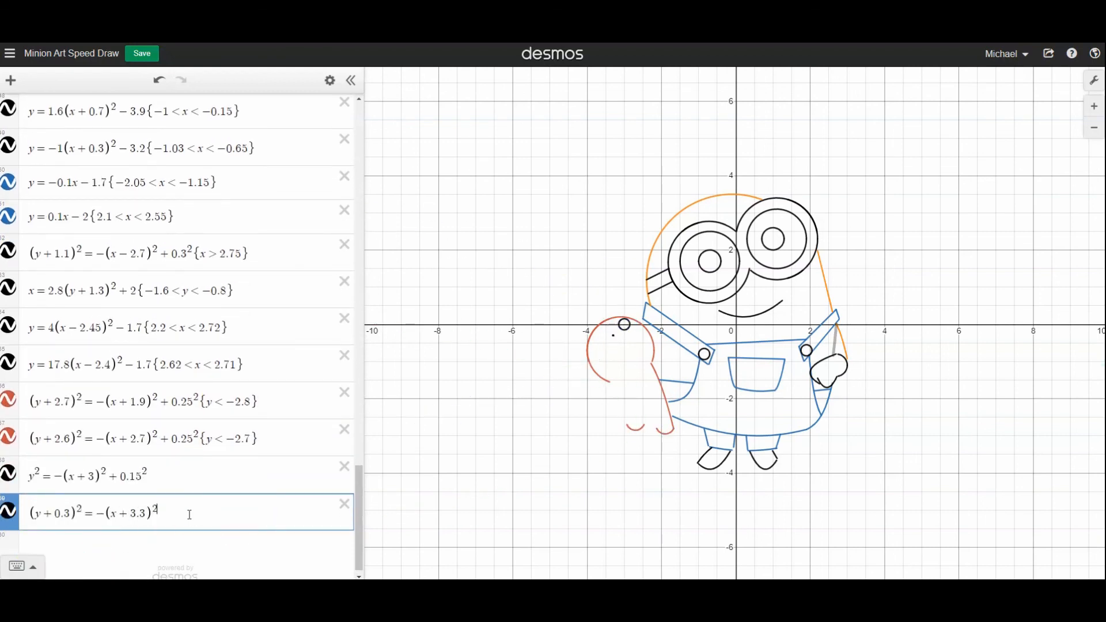
text(+3.3)^2+0.15^2)
click(8, 511)
click(190, 514)
key(Return)
text((y+0.3)^2=-(x+2.9)^2+0.1^2)
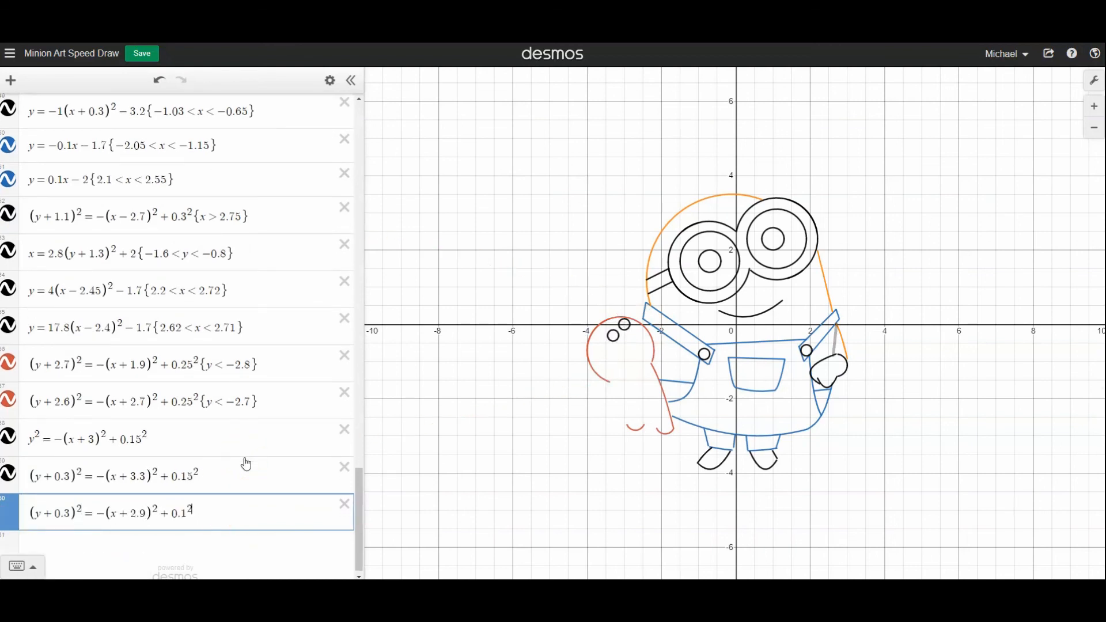
key(Return)
Step: Outline the teddy bear's legs with the red curves y=-16(x+2.3)^2-2.3{-2.45<x<-2.12} and x=1.1(y+2.5)^2-2.98{-2.7<y<-2.2}
text(y=-16(x+2.3)^2)
key(Right)
text(-2.3{-2)
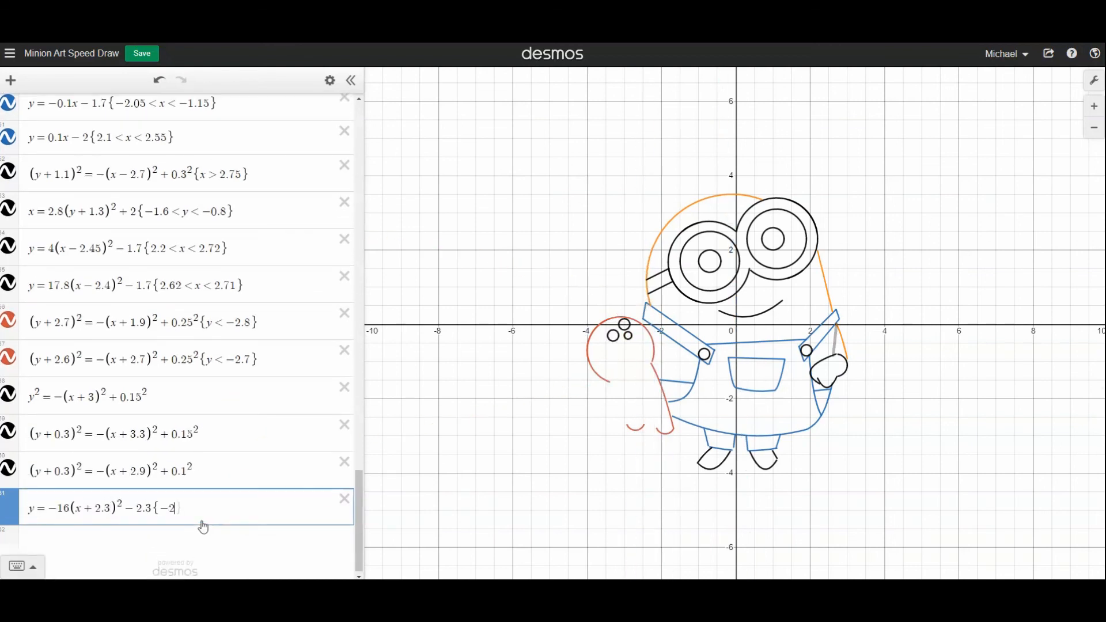
key(Return)
text(x=1.1(y+2.5)^2)
key(Right)
text(-)
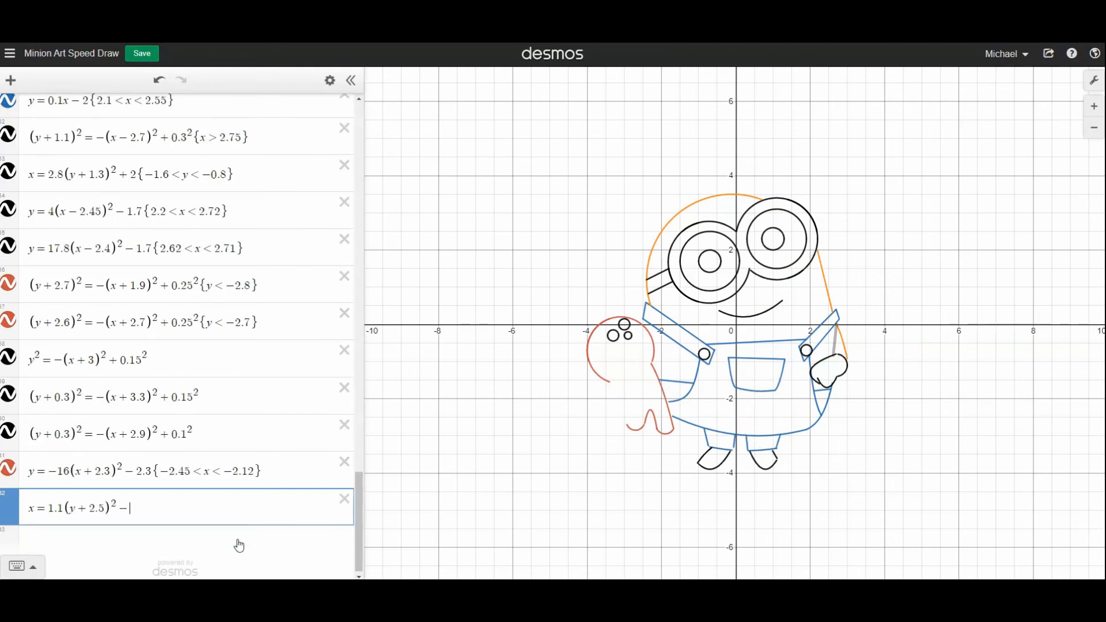
text(2.98{-2.7<y<-2.2)
key(Return)
Step: Start the left glove over the teddy bear with the black curves x=1.2(y+1.5)^2-3.4{-2.2<y<-1.5} and x=-7.1(y+1.5)^2-2.3{-1.5<y<-1.23}
text(x=1.2(y+1.5)^2)
key(Right)
text(-3.4{-2.2<y<-1.5)
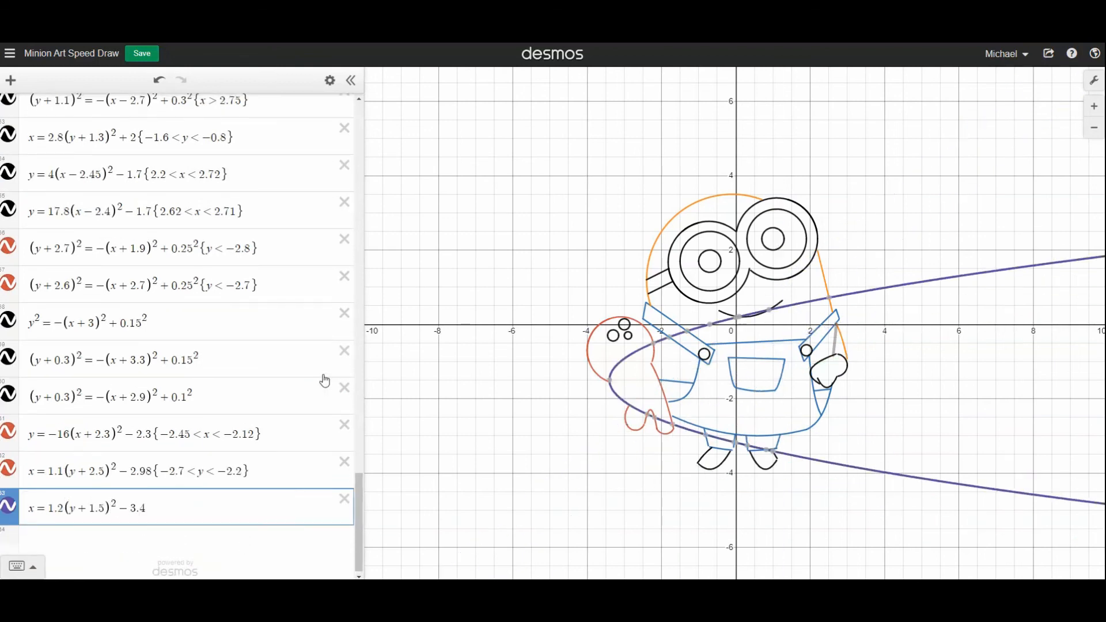
key(Return)
text(x=-7.1(y+1.5)^2)
key(Right)
text(-2.3{-1.5<y<-1.23)
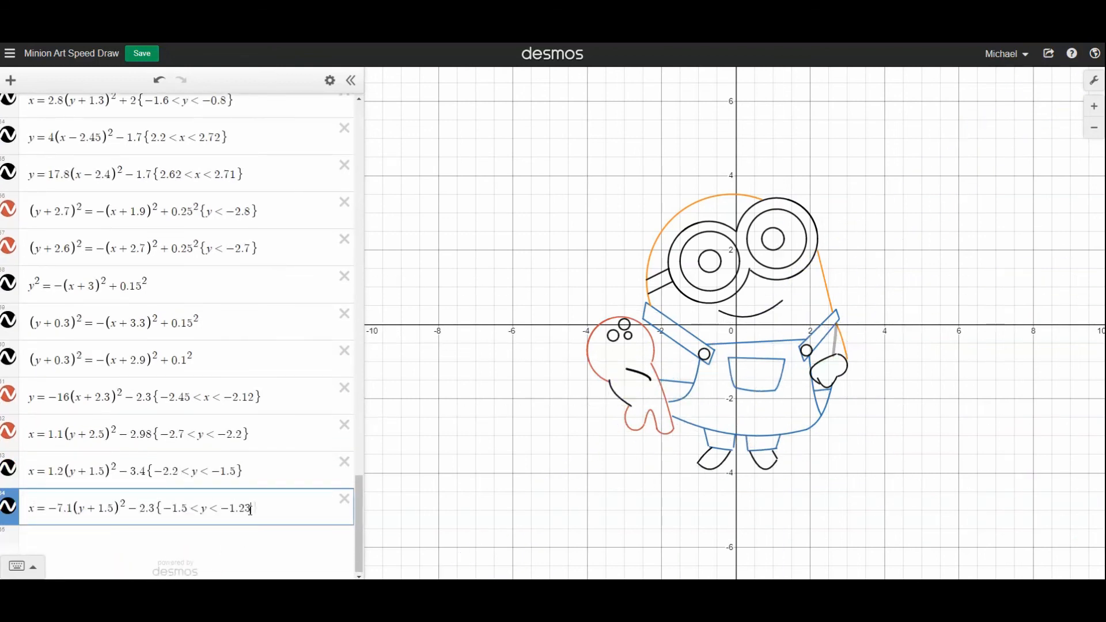
key(Return)
Step: Add the left glove's fingertips as black curves, x=-4.4(y+1.7)^2-2.2{-1.95<y<-1.5} and x=-7.3(y+2)^2-2.5{-2.2<y<-1.9}
text(x=-4.4(y+1.7)^2)
key(Right)
text(-2.2)
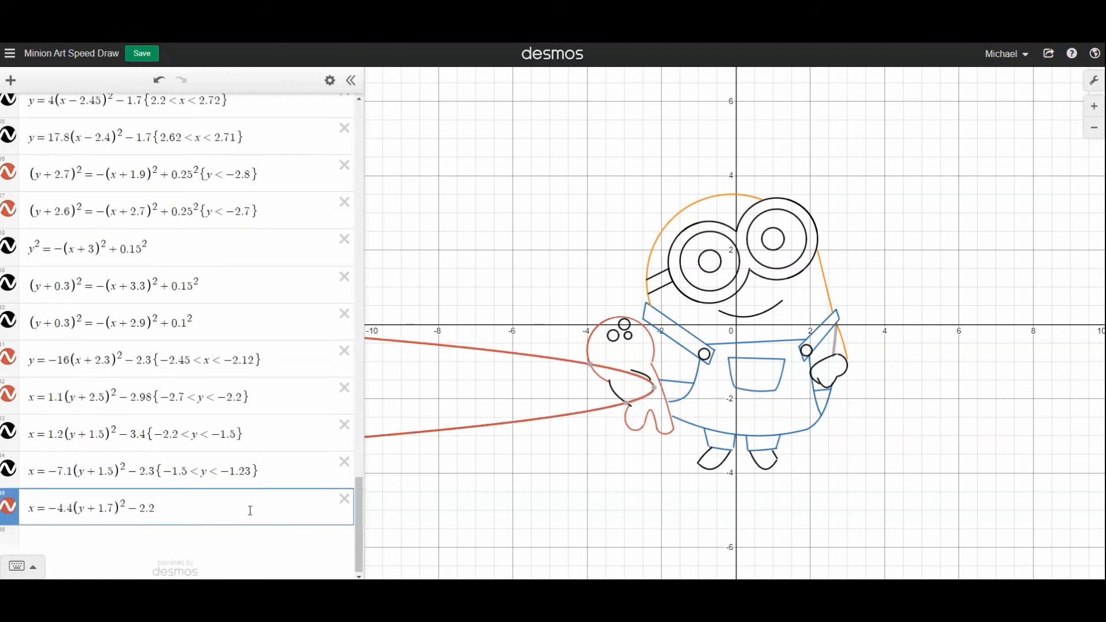
text({-1.95<y<-1.5})
key(Return)
text(x=-7.3(y+2)^2)
key(Right)
text(-2.5{-2.2<y<-1.9})
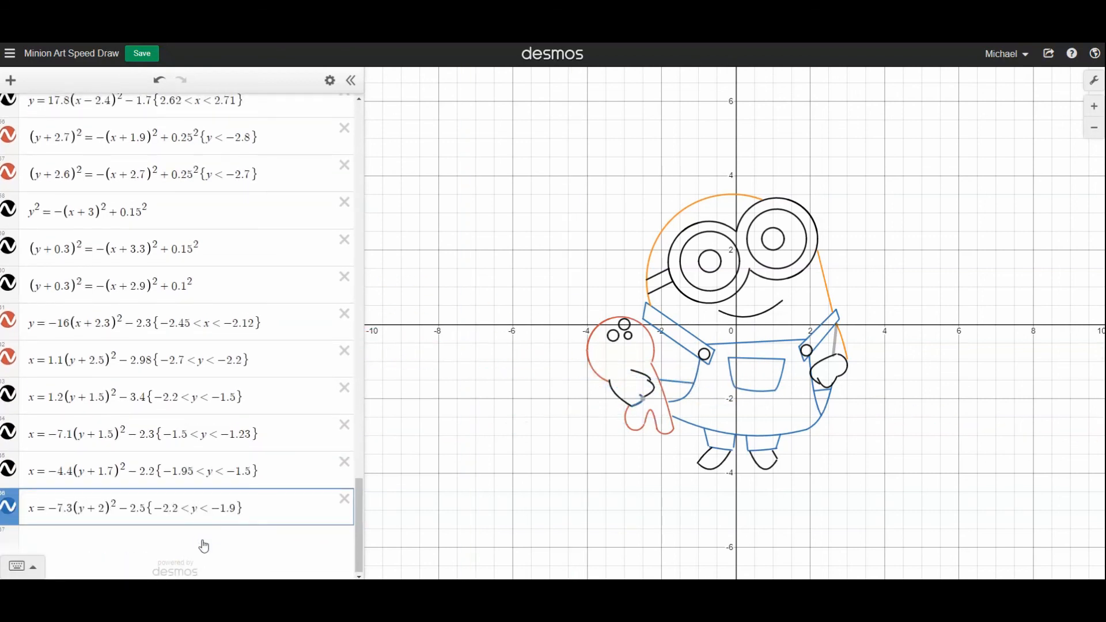
key(Return)
Step: Close the top of the left glove with y=0.7(x+3.4)^2-1.5{-3.5<x<-2.8} and colour the curve black
text(y=0.7(x+3.4)^2)
key(Right)
text(-1.5{-3.5<x<-2.8})
key(Return)
click(8, 479)
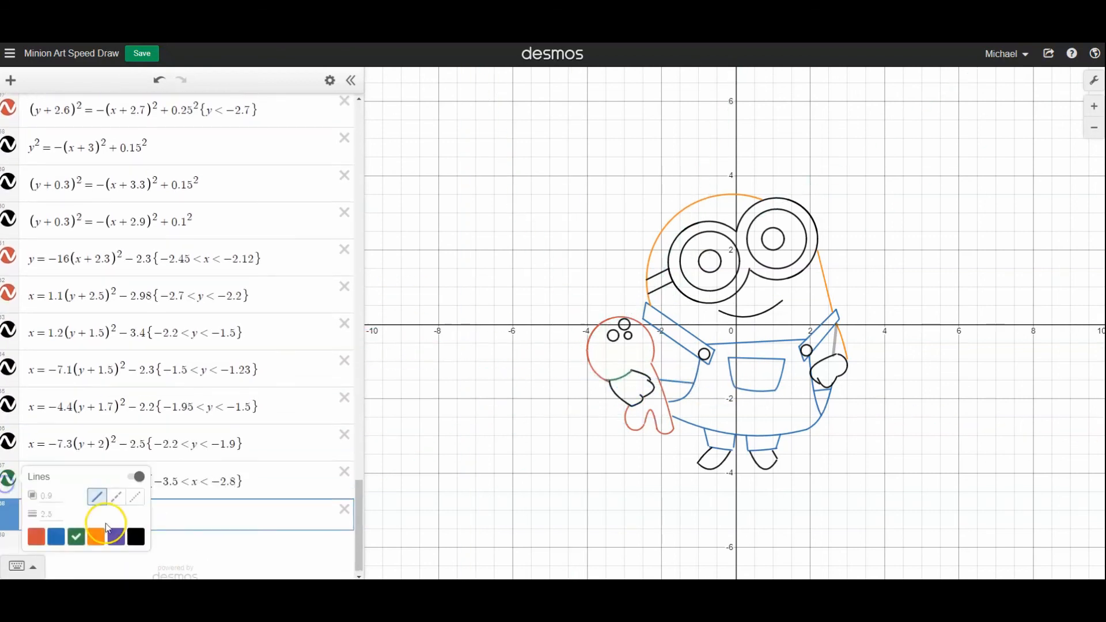
click(136, 535)
Step: Graph the short orange line y=3x+7.2{-2.42<x<-2.4} between the teddy bear's head and the overalls strap
click(183, 521)
text(y=3x+7.2{-2.42<)
Step: Add a note to the expression list that begins "Thank you for" and thanks viewers for watching
click(11, 80)
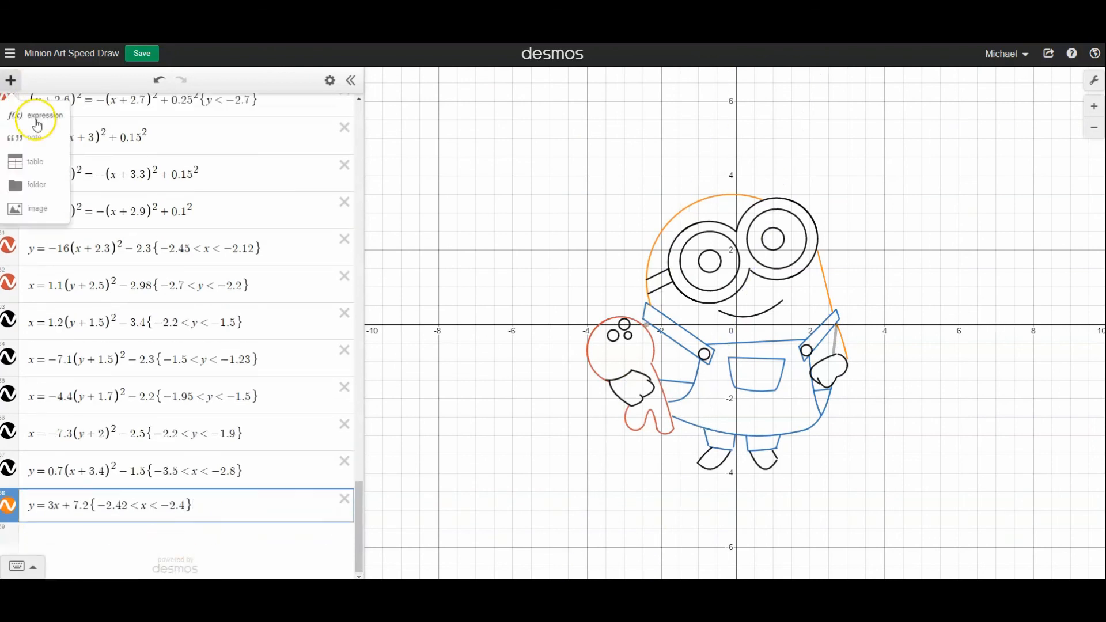
click(34, 160)
text(Thank you for Watchi)
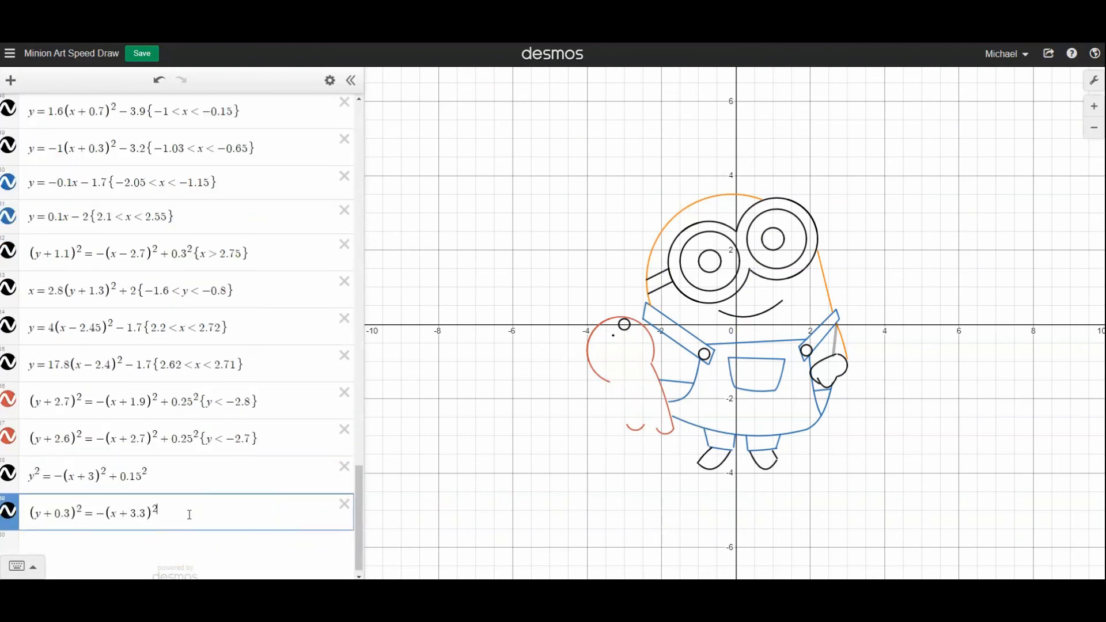